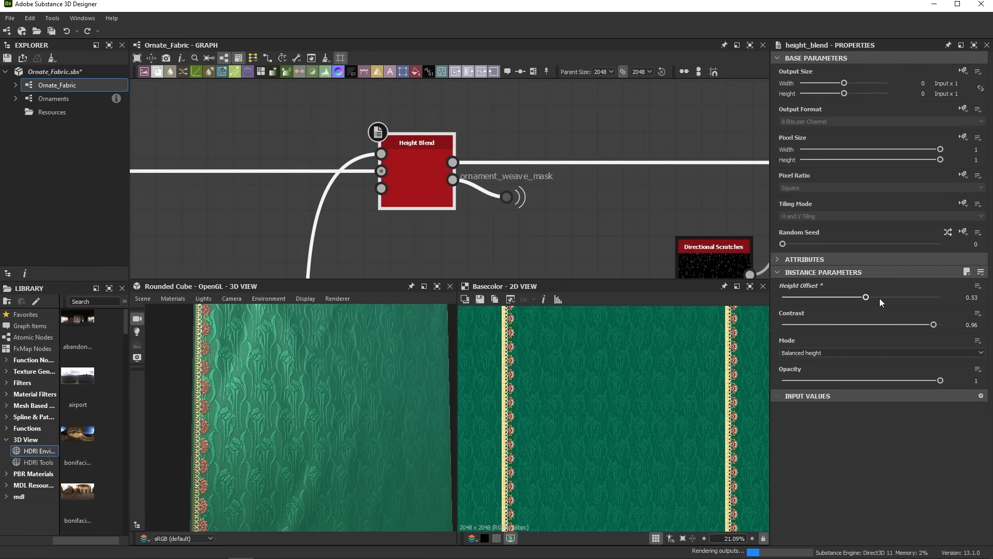
Step: Undo the last Height Blend change and expose its Height Offset as a new graph input labelled "Ornament emboss intensity"
key("ctrl+z")
left_click(977, 288)
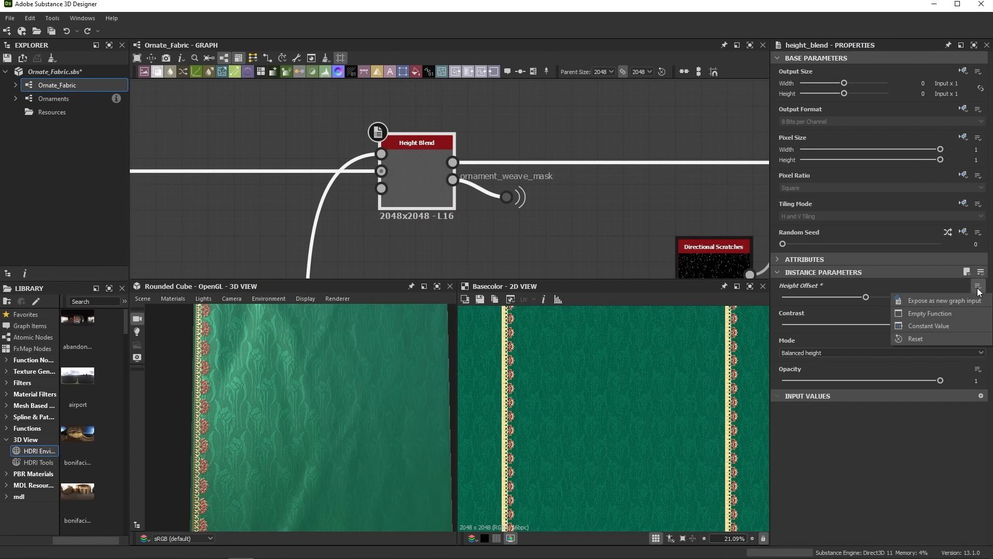
left_click(938, 301)
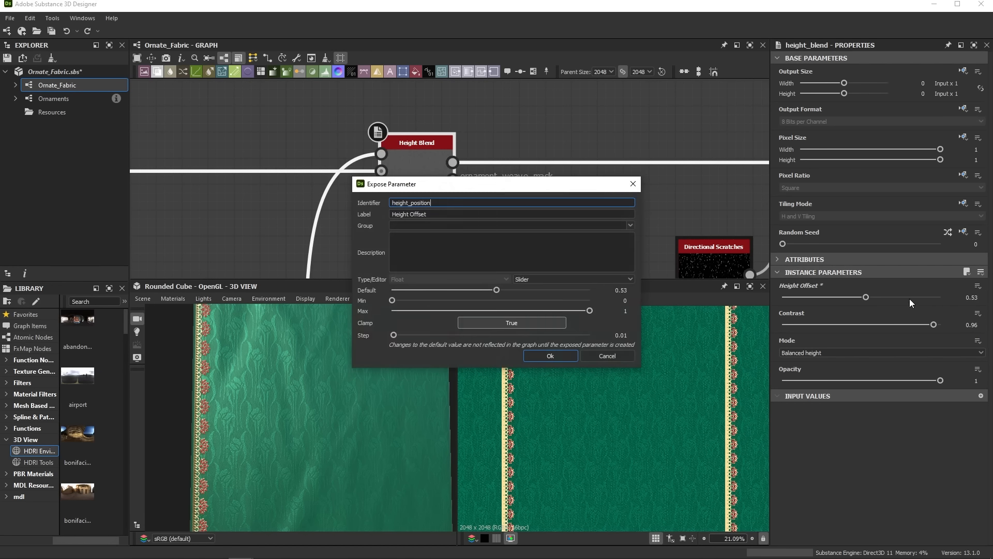
key("Tab")
type("Orn")
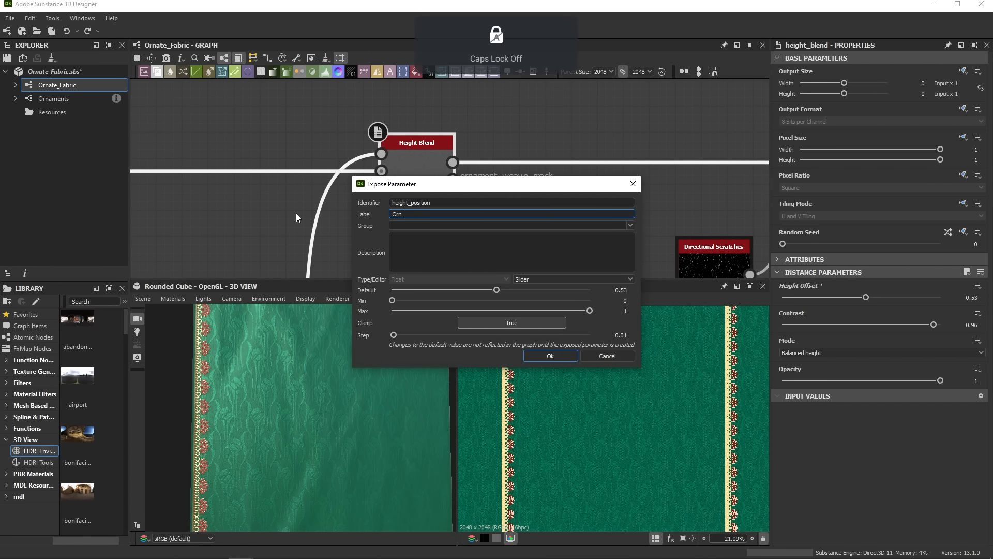
type("ament embos")
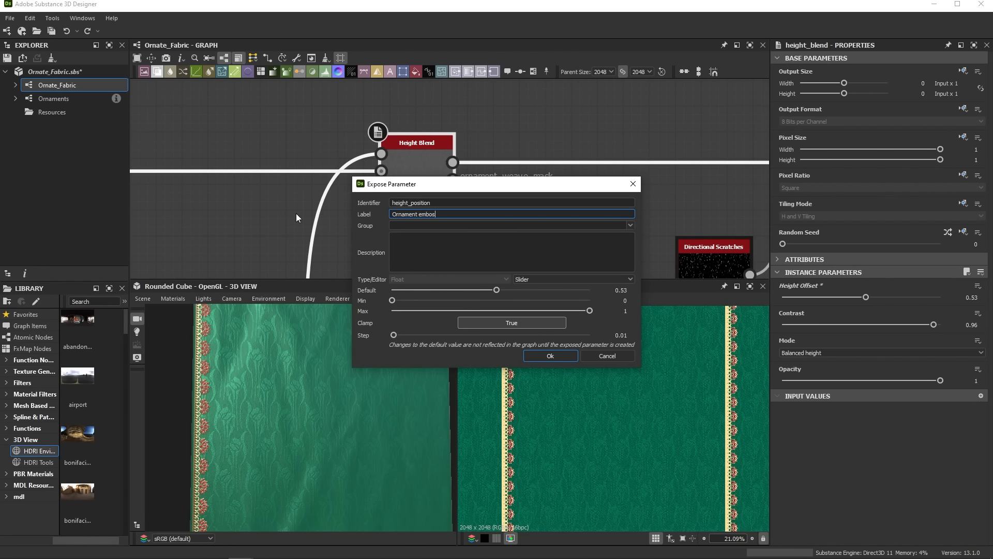
type("s intensity")
Step: Keep the new parameter clamped, limit its range to a minimum of 0.5 and a maximum of 0.6, and create it
left_click(531, 322)
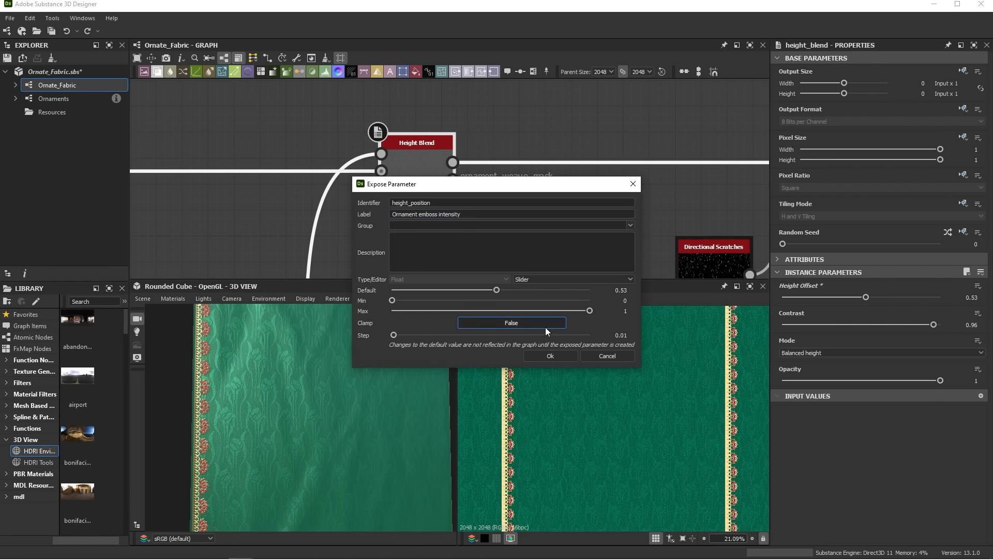
left_click(523, 324)
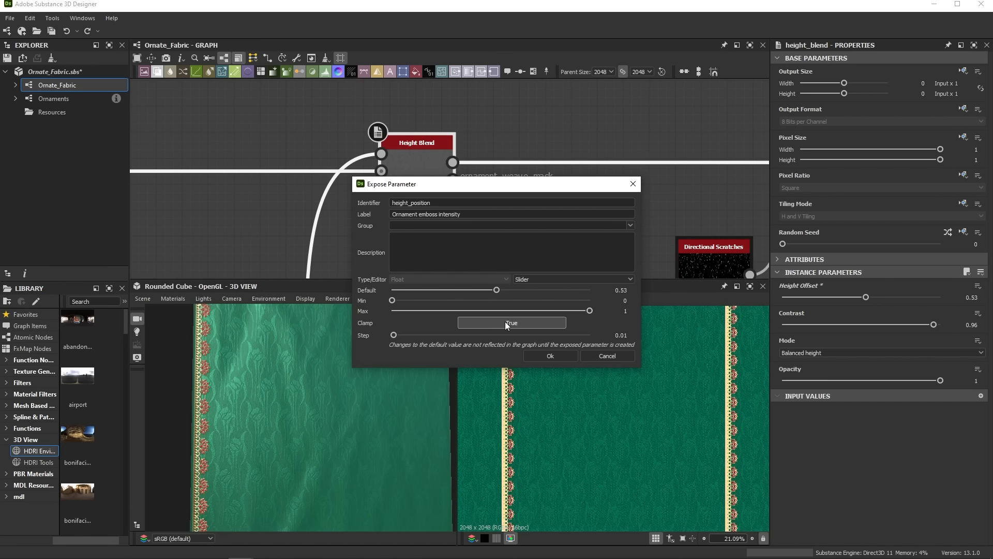
double_click(625, 300)
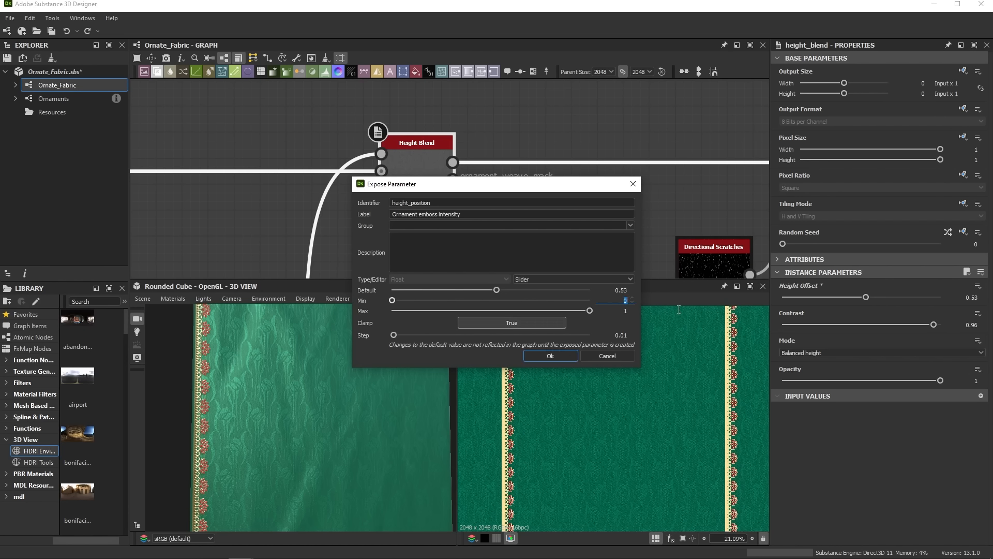
type("0.5")
key("Tab")
type("0.6")
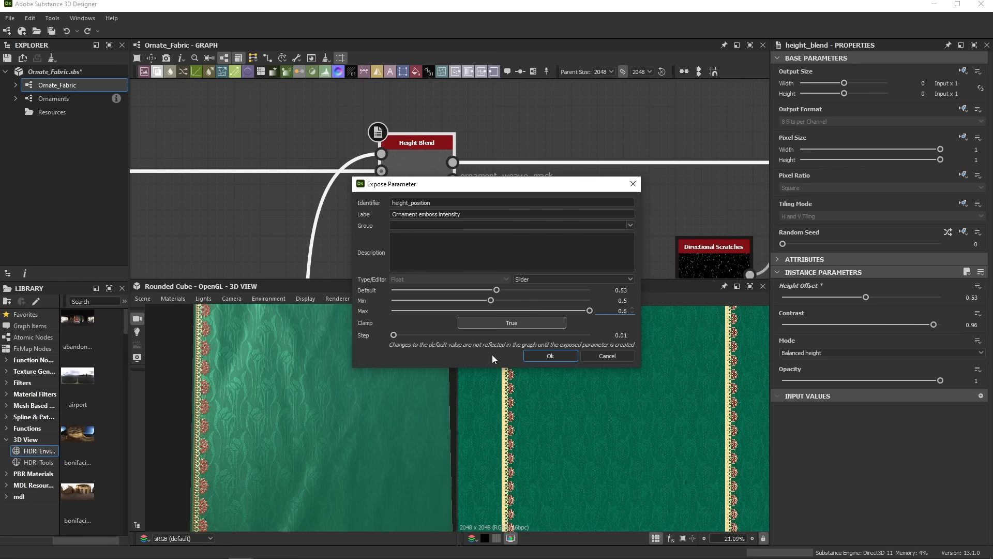
left_click(549, 356)
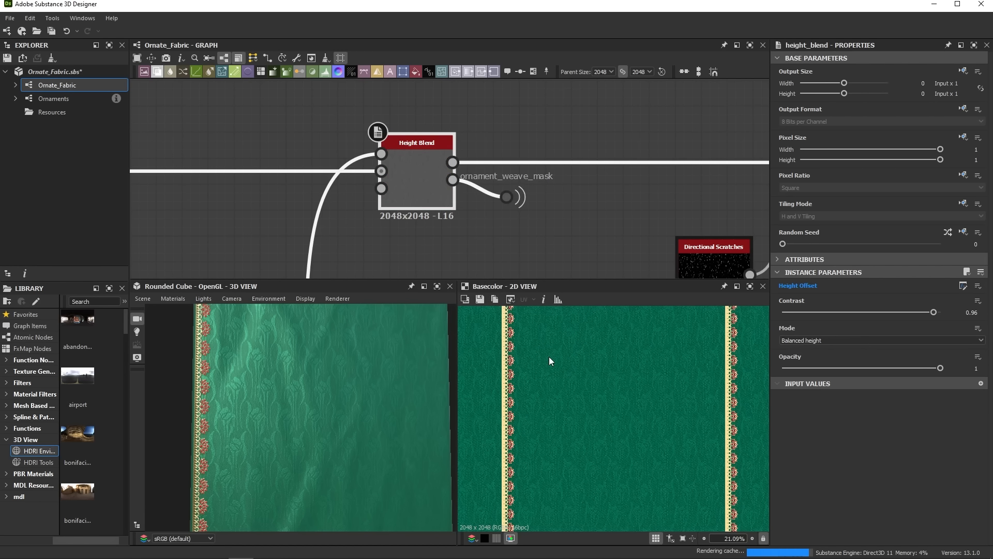
Step: Test the exposed Ornament emboss intensity in the graph's parameter preview, setting it to 0.55
left_click(601, 253)
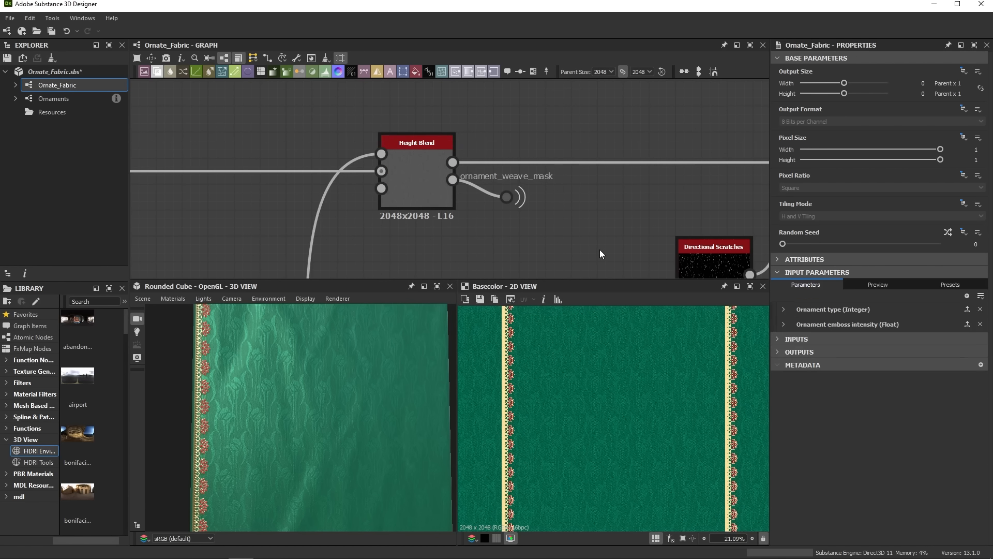
left_click(871, 285)
left_click_drag(830, 352, 918, 346)
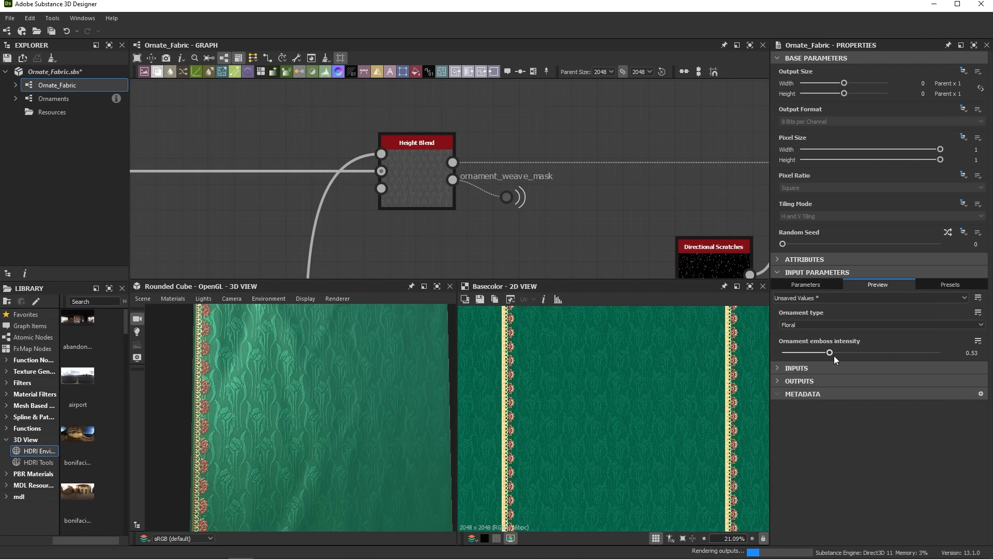
scroll(212, 441, "up", 3)
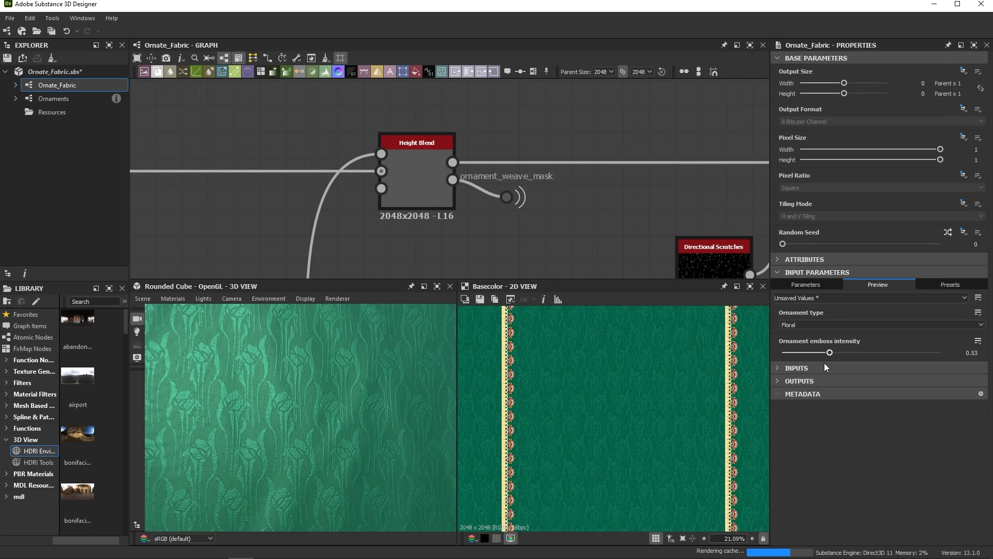
left_click_drag(830, 353, 862, 364)
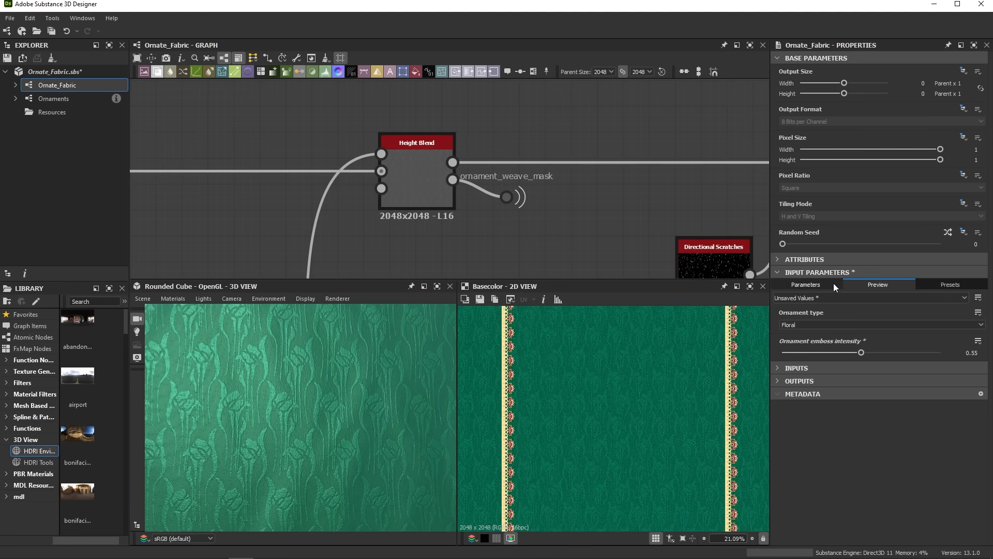
left_click(818, 284)
Step: Show the Sharpen node that ends the trim ring chain in the 2D view and examine its pattern
scroll(563, 203, "down", 2)
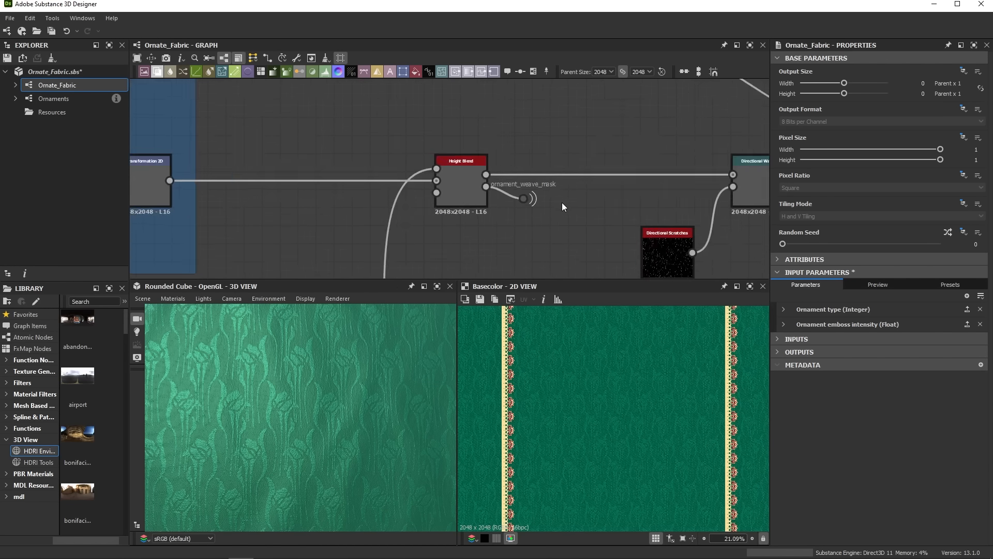
scroll(562, 202, "down", 8)
middle_click_drag(588, 148, 263, 237)
scroll(310, 230, "down", 1)
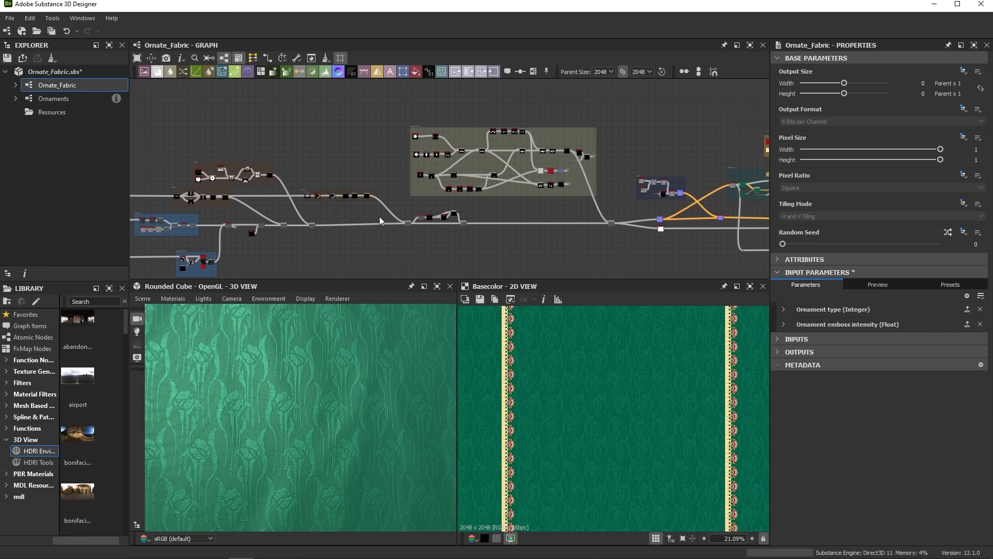
scroll(385, 196, "up", 5)
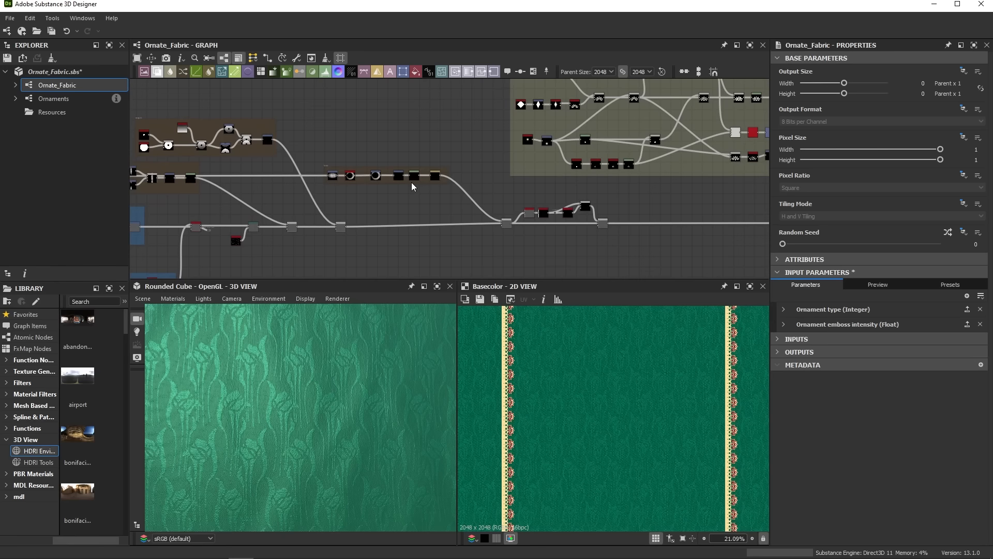
middle_click_drag(419, 186, 465, 190)
left_click(482, 181)
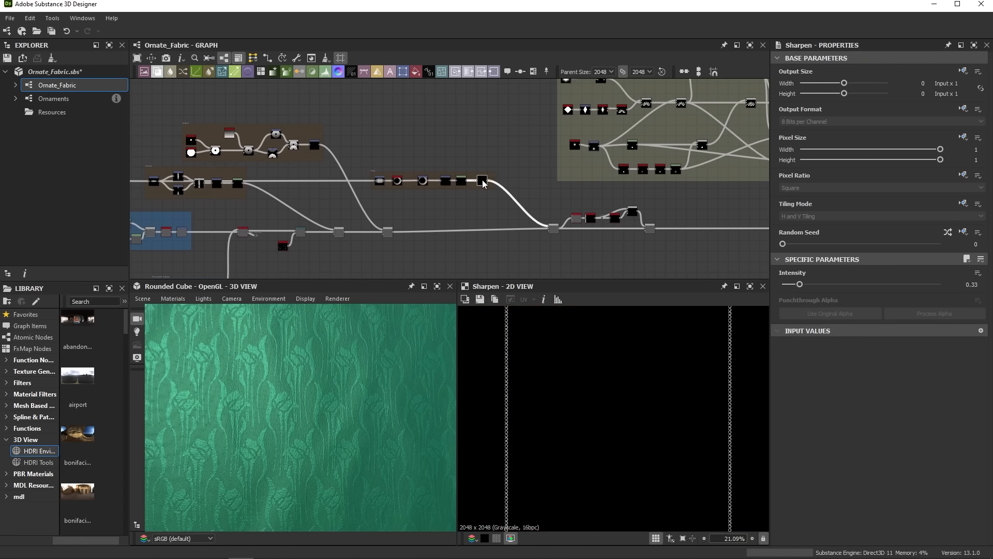
scroll(490, 417, "up", 5)
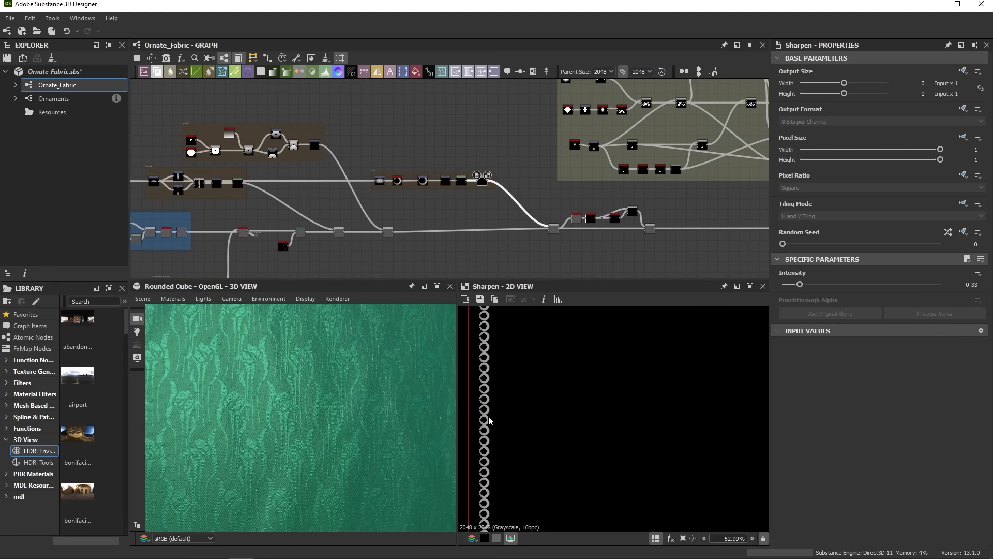
Step: Show the Blend node that merges the petal ornaments into the main height chain in the 2D view and compare it with the 3D fabric
middle_click_drag(714, 157, 525, 174)
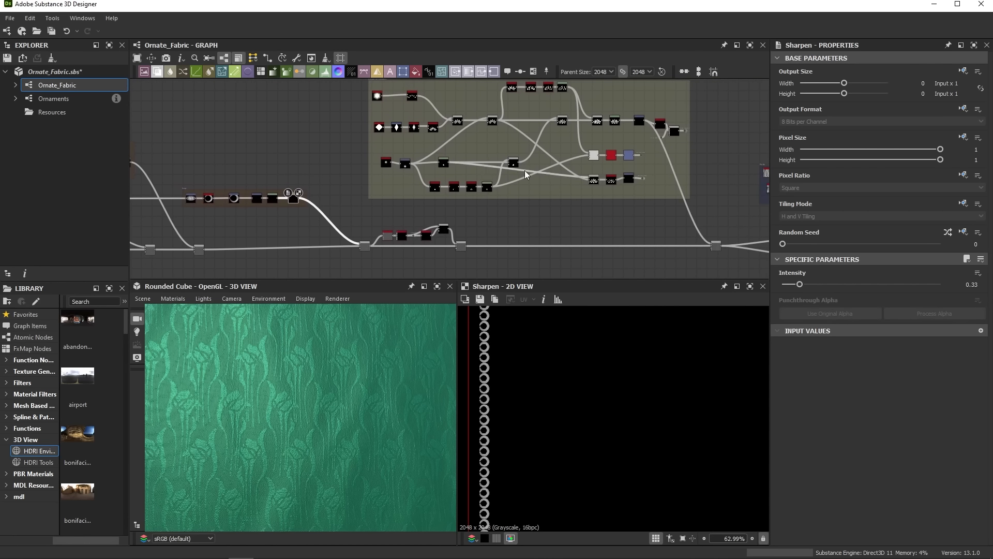
double_click(716, 245)
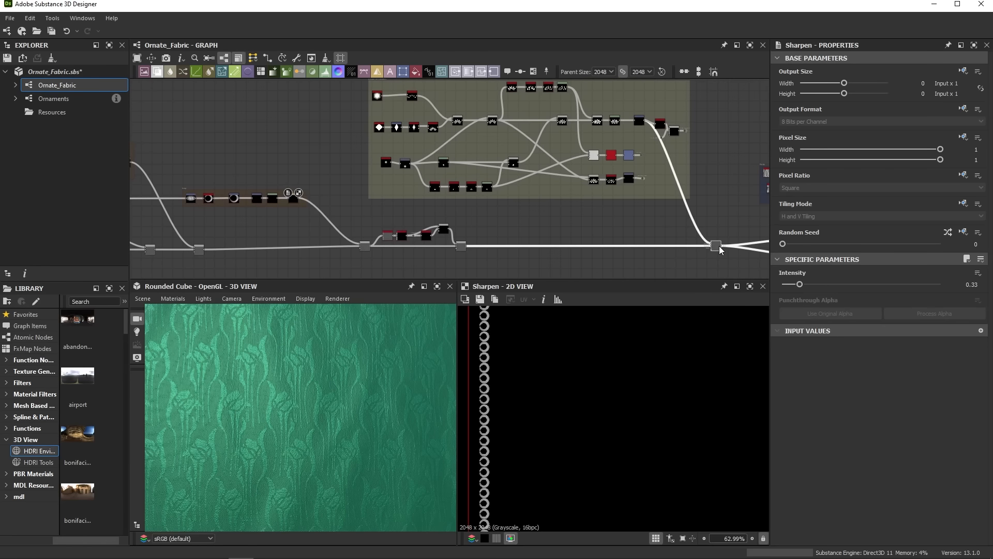
middle_click_drag(552, 397, 535, 467)
scroll(313, 401, "down", 6)
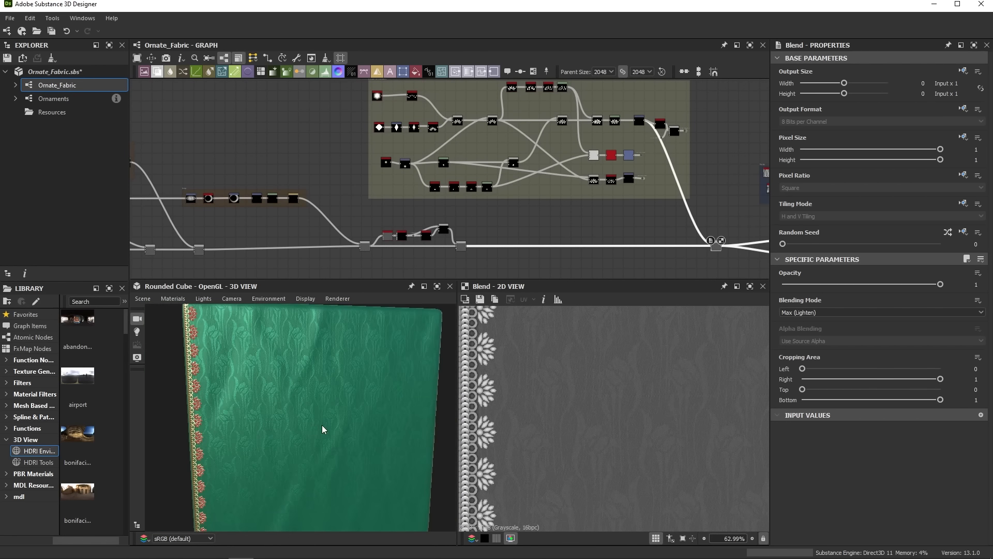
scroll(322, 429, "up", 3)
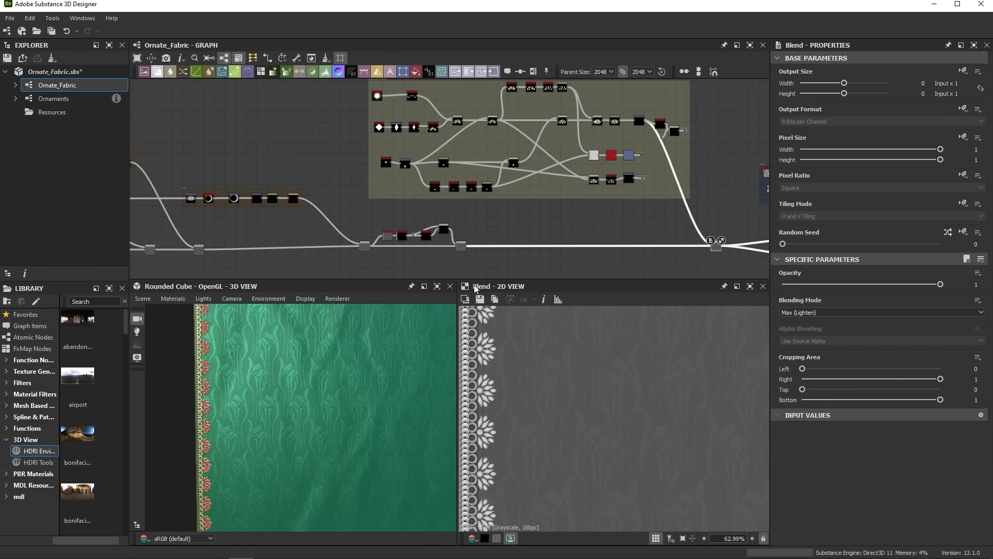
scroll(500, 208, "down", 4)
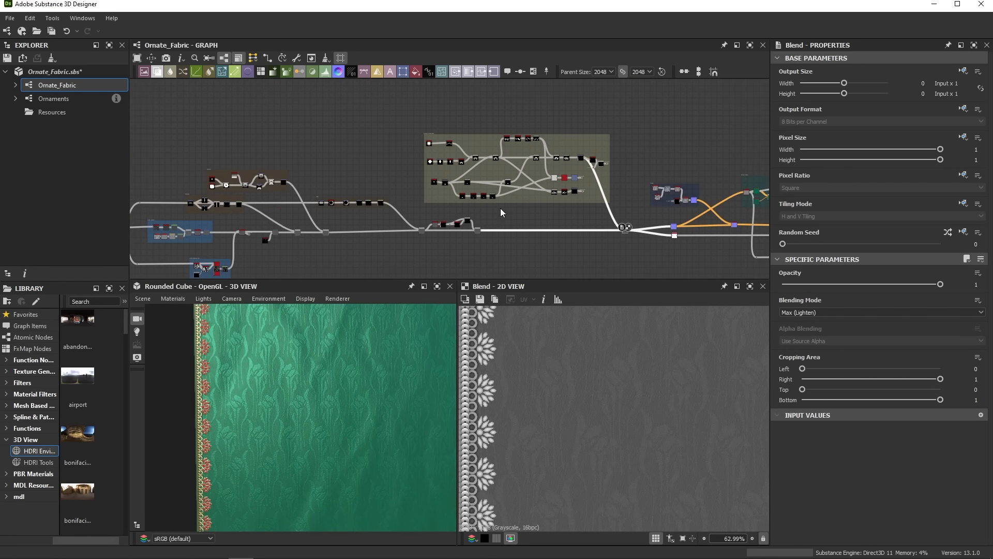
middle_click_drag(501, 208, 519, 205)
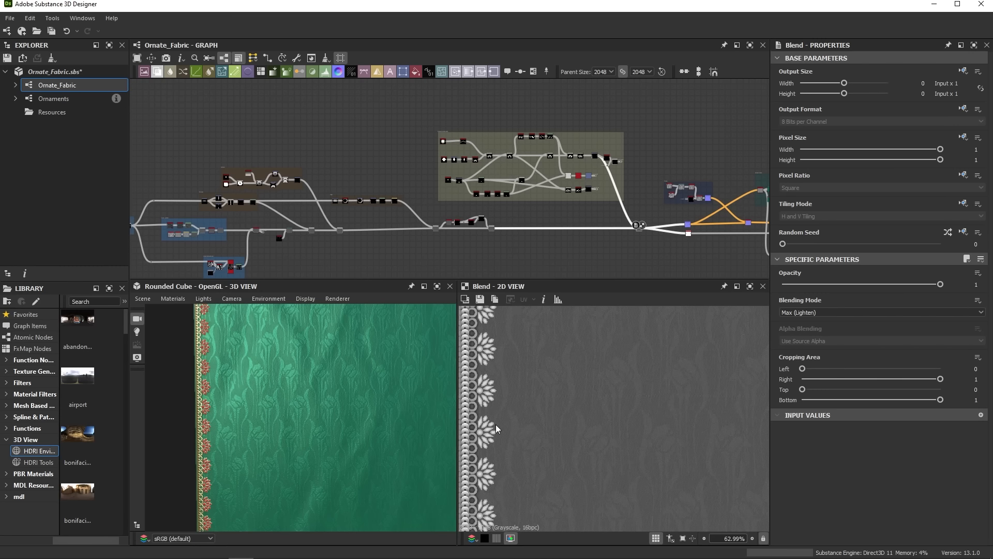
Step: Show the mask feeding the mountings_mask dot node in the 2D view
scroll(592, 181, "up", 5)
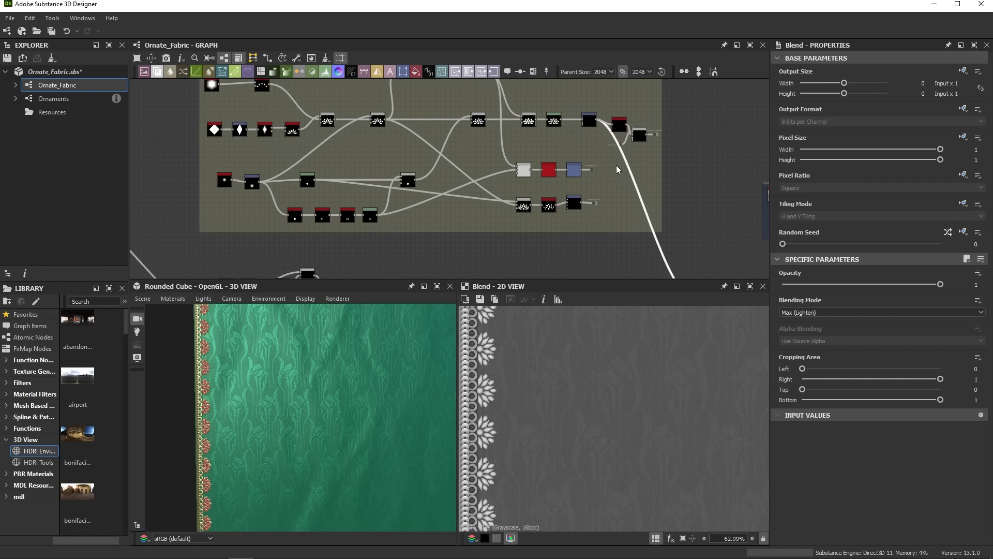
scroll(612, 182, "up", 2)
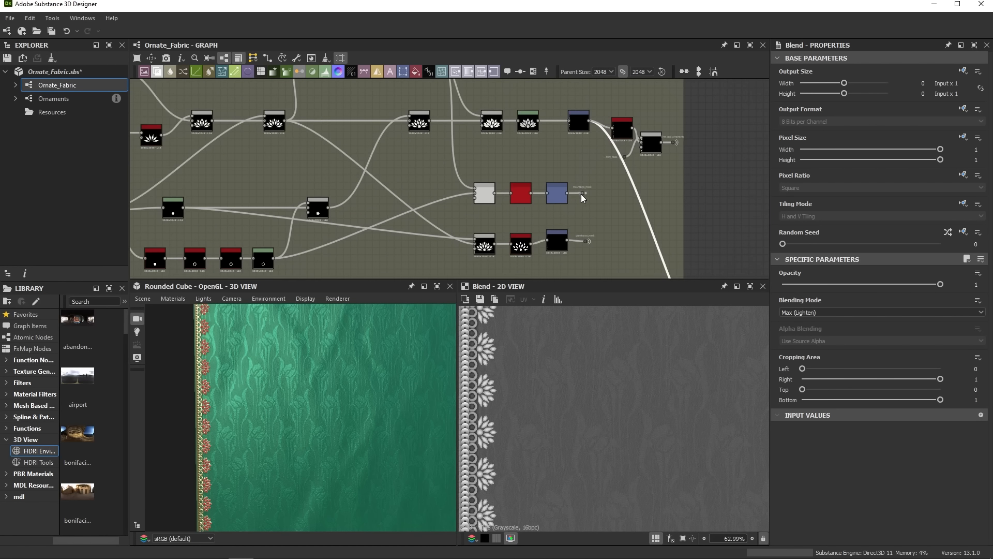
double_click(583, 194)
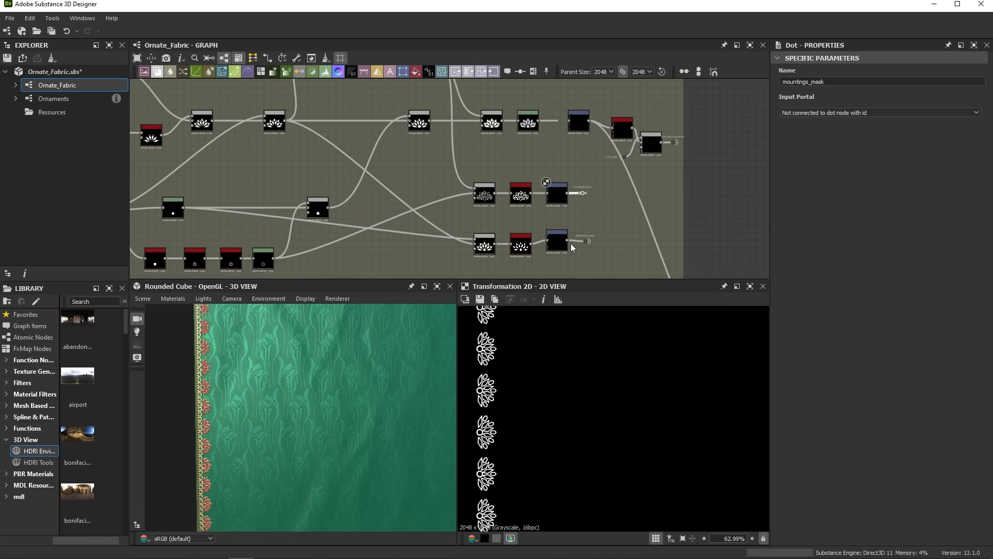
Step: Try moving the petal ornaments farther from the trim with their Transformation 2D node, and undo the move
double_click(579, 129)
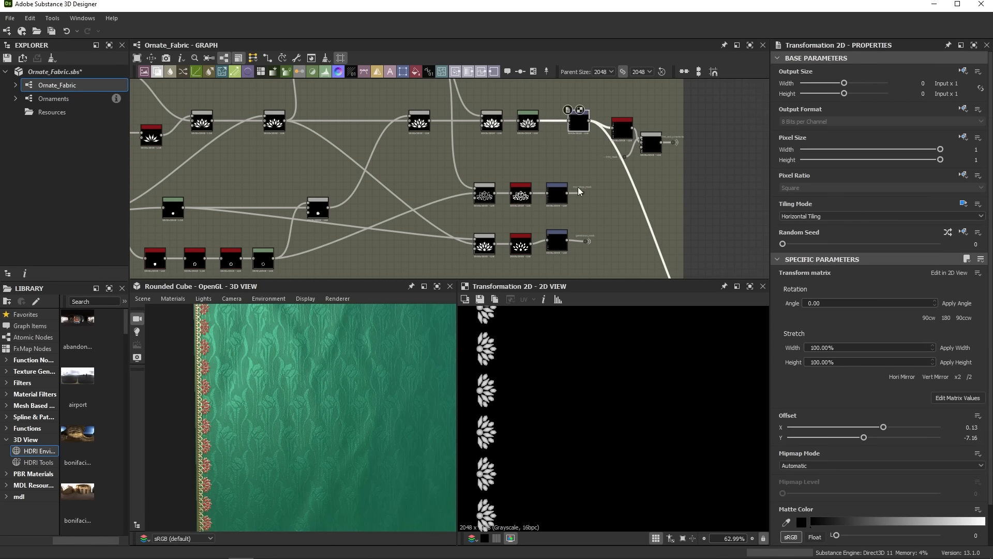
scroll(508, 388, "down", 5)
scroll(495, 467, "up", 6)
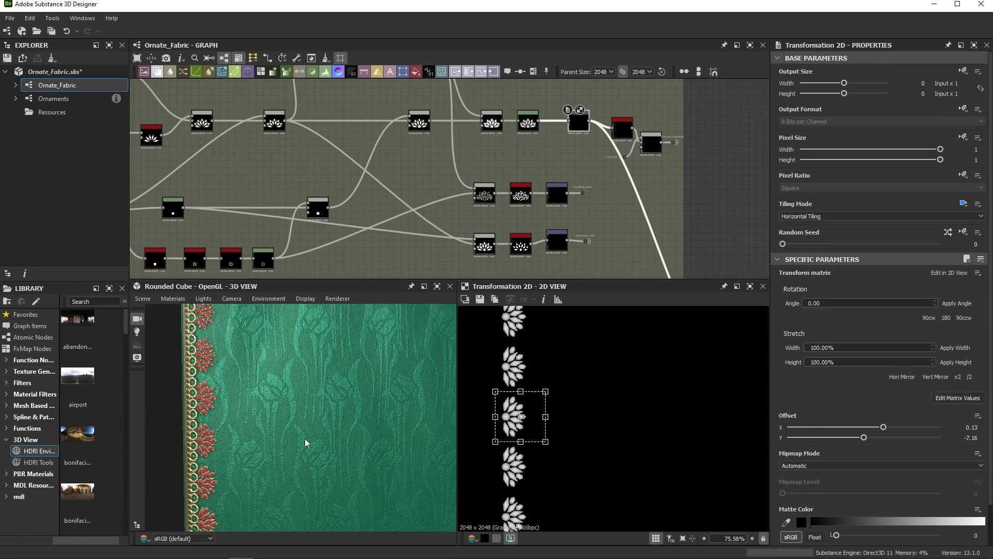
left_click_drag(505, 433, 526, 434)
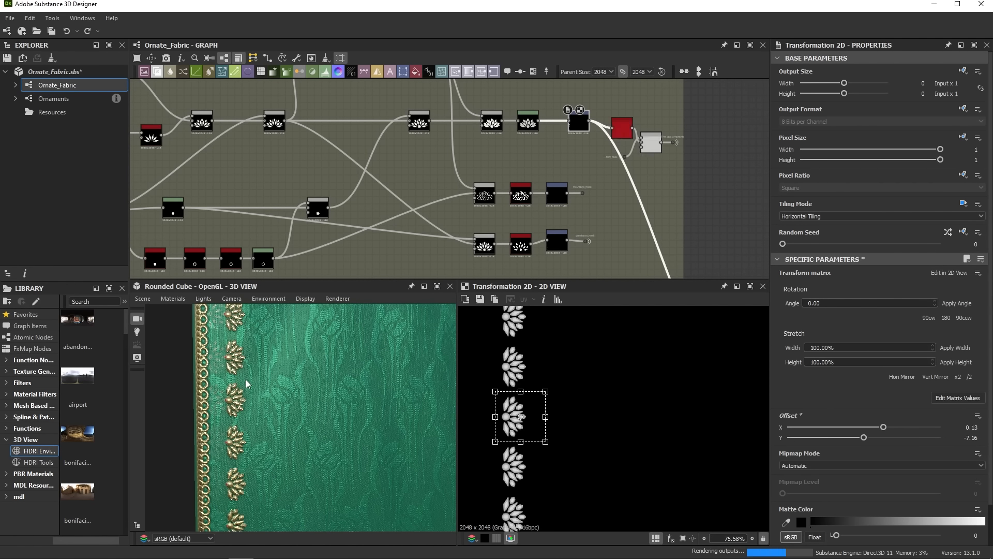
key("ctrl+z")
key("ctrl+z")
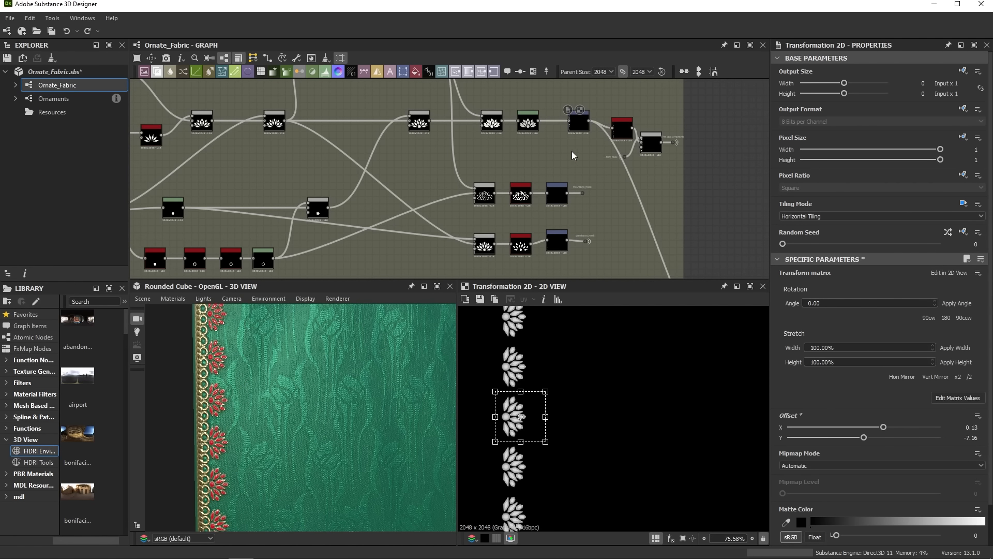
Step: Expose the Offset of the petal ornaments' Transformation 2D node as a new graph input labelled "Gemstones position"
middle_click_drag(572, 155, 508, 144)
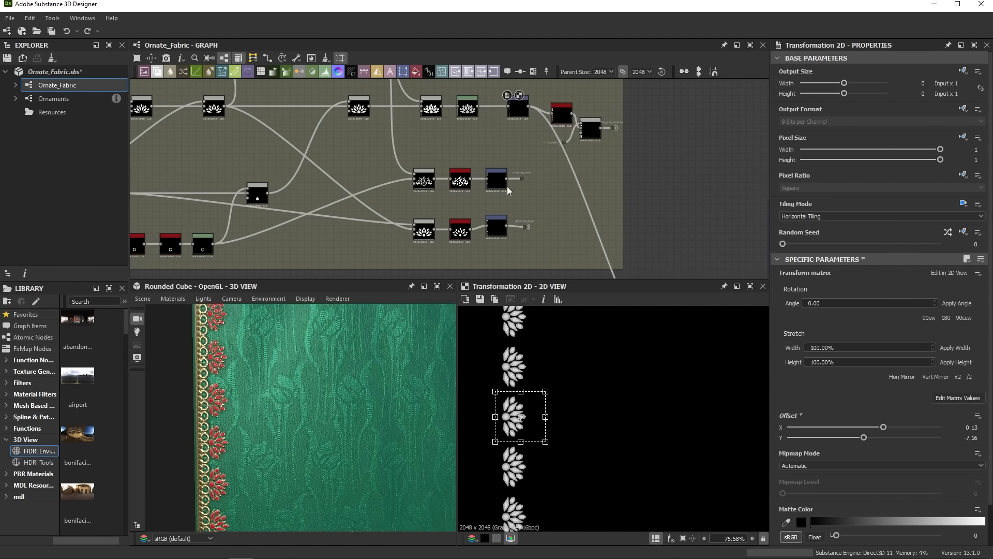
left_click(518, 115)
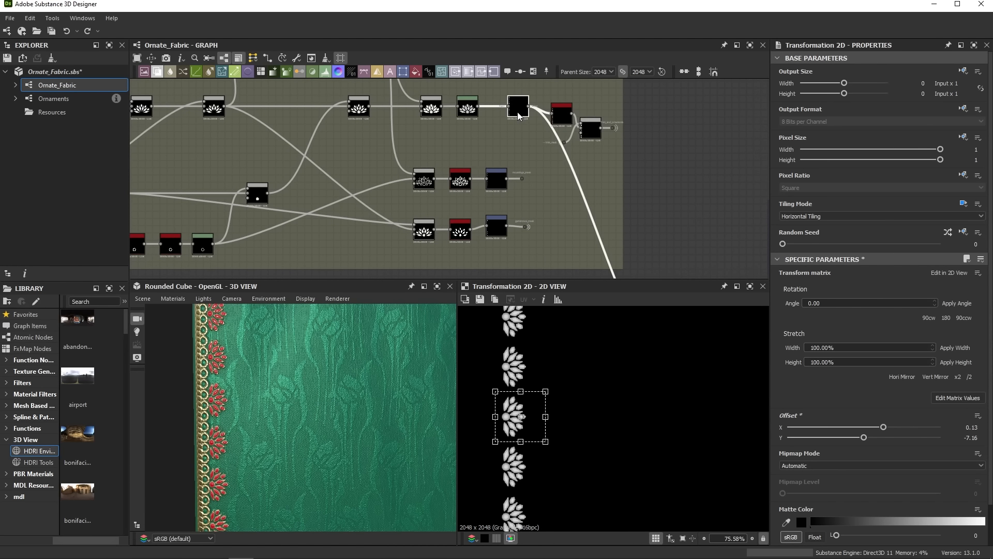
scroll(519, 115, "up", 4)
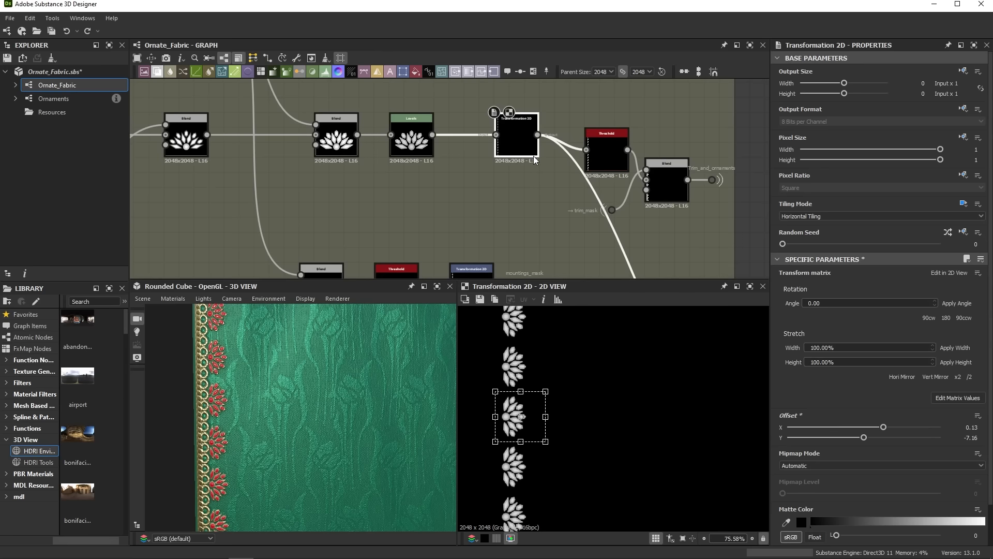
scroll(534, 160, "down", 1)
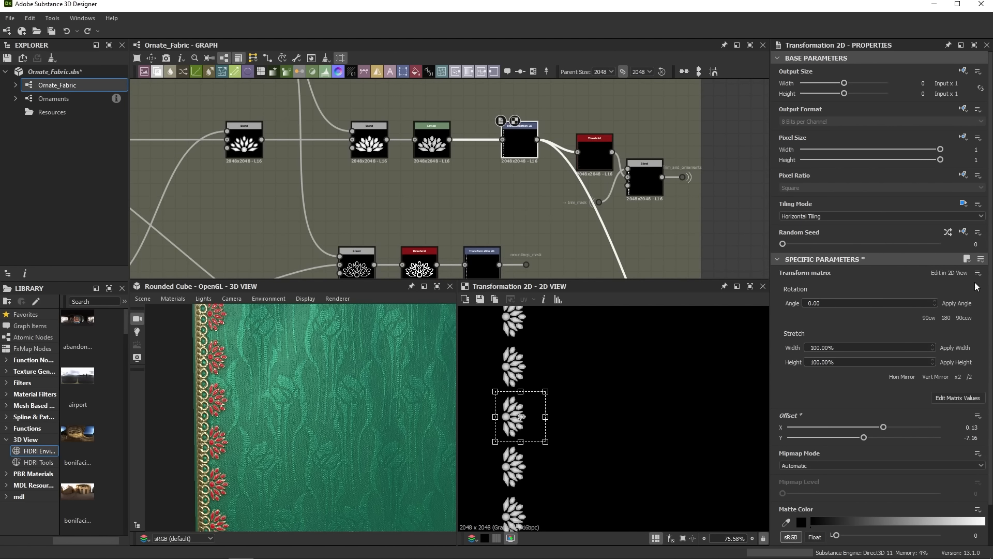
scroll(982, 285, "down", 2)
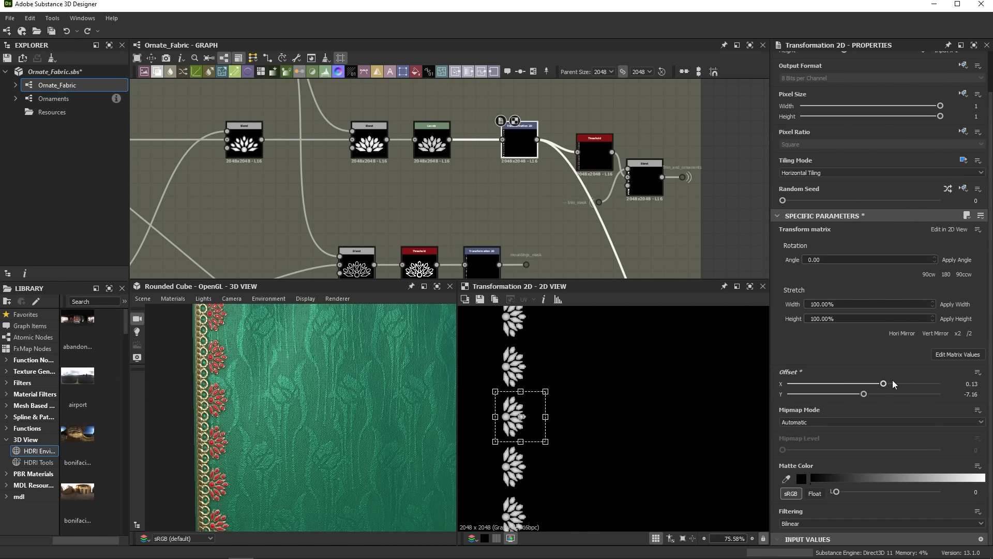
left_click(977, 373)
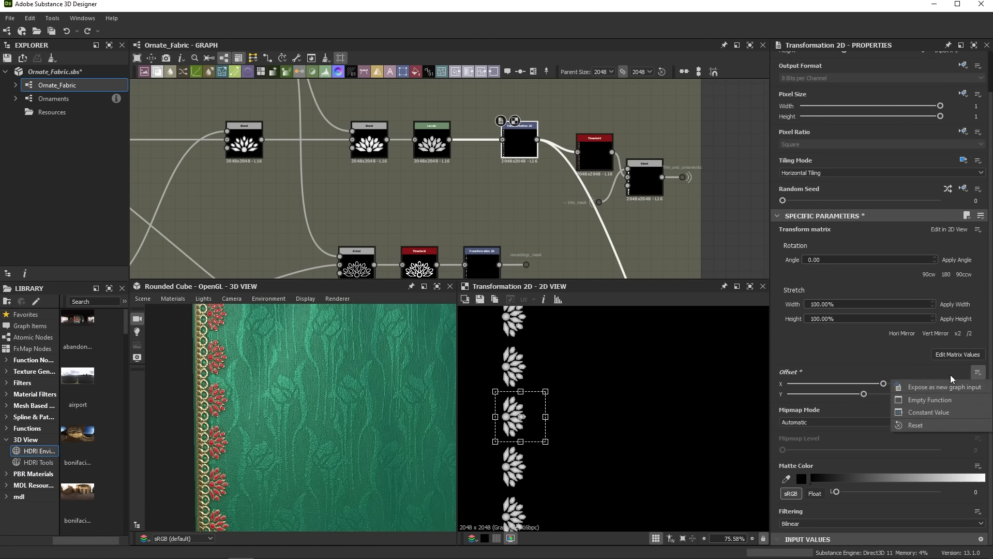
left_click(929, 387)
key("Tab")
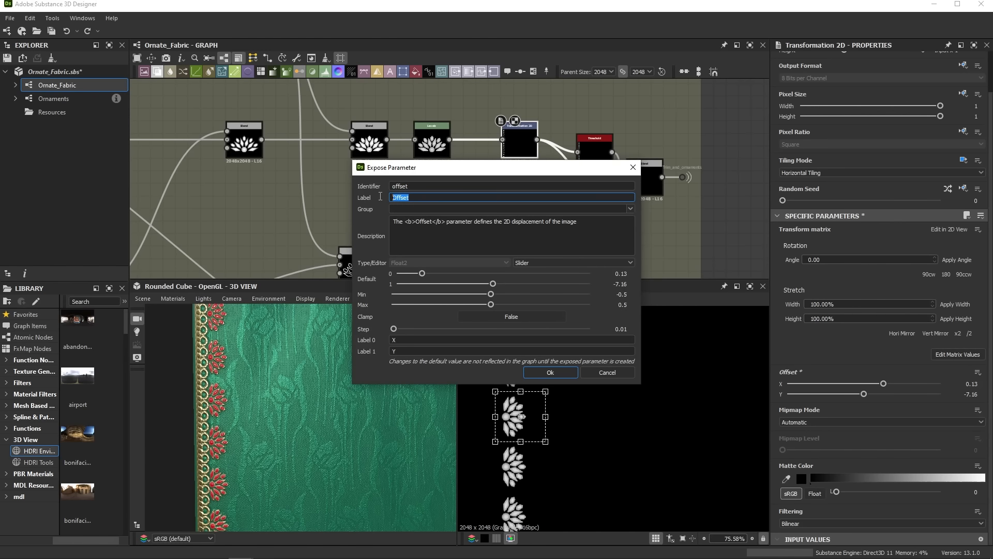
type("Gemstones position")
left_click(568, 375)
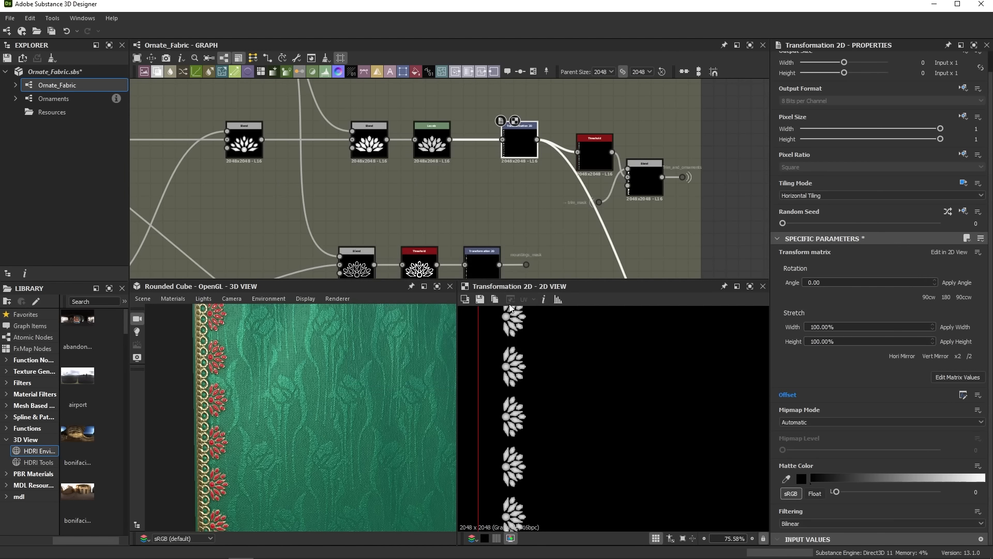
Step: Drive the Offset of the mountings_mask Transformation 2D node with the existing offset graph input
middle_click_drag(492, 228, 484, 136)
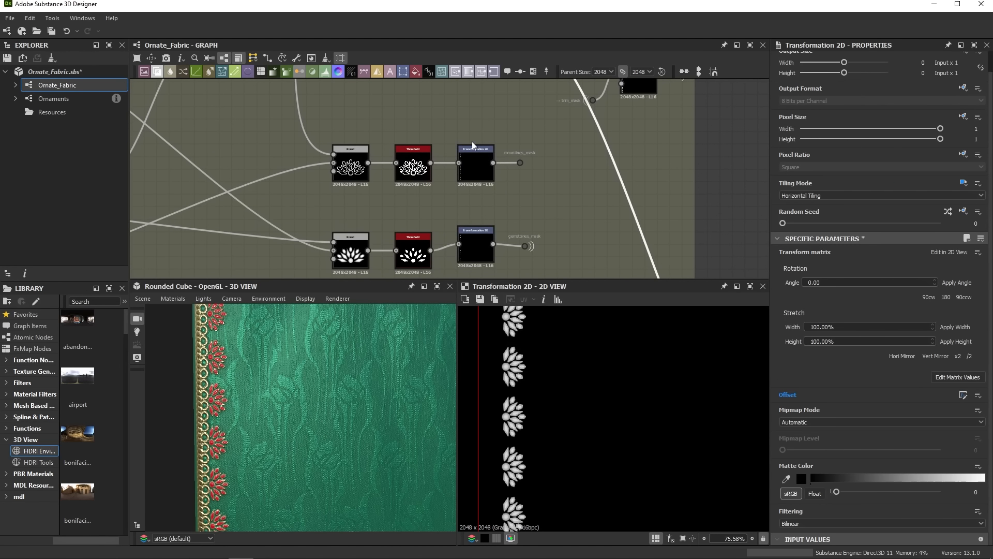
scroll(476, 199, "down", 3)
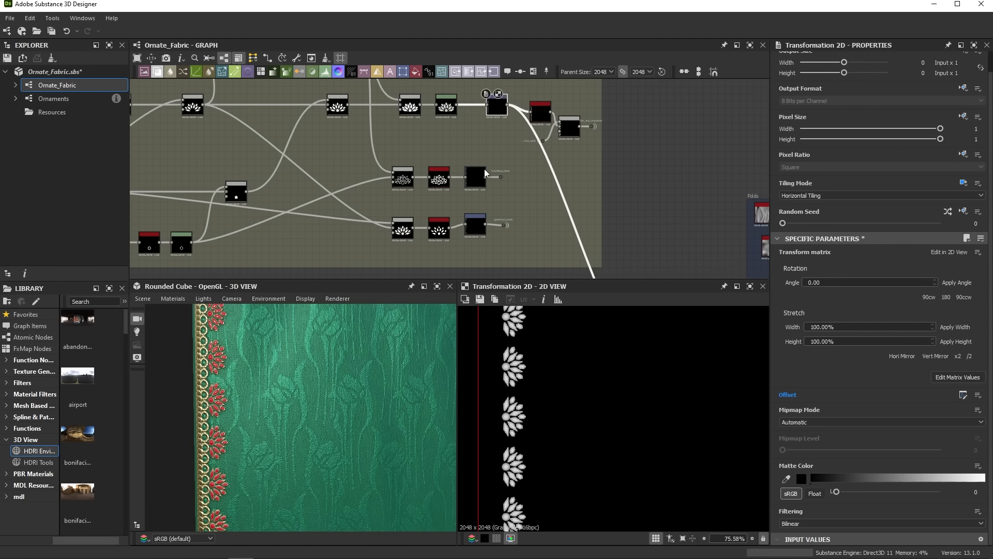
left_click(475, 181)
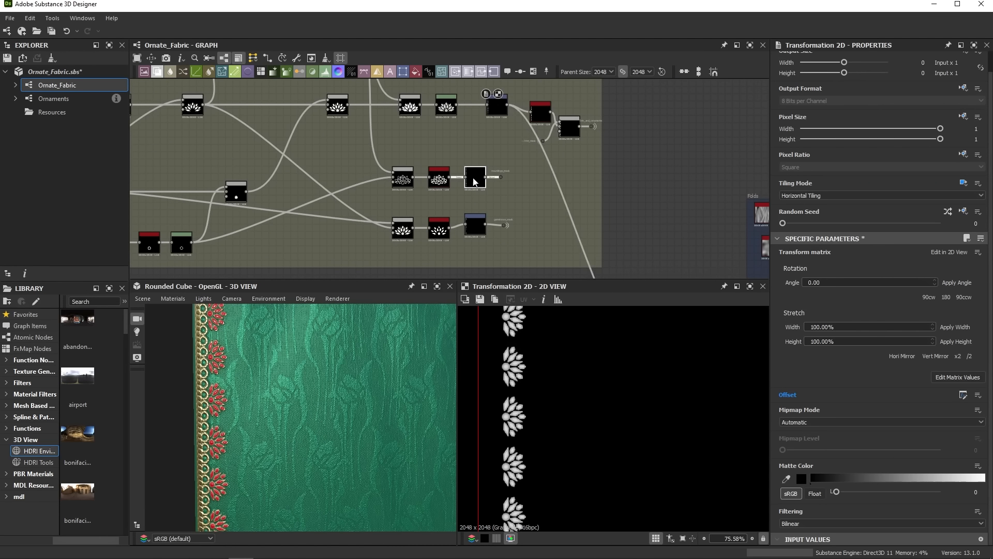
left_click(977, 395)
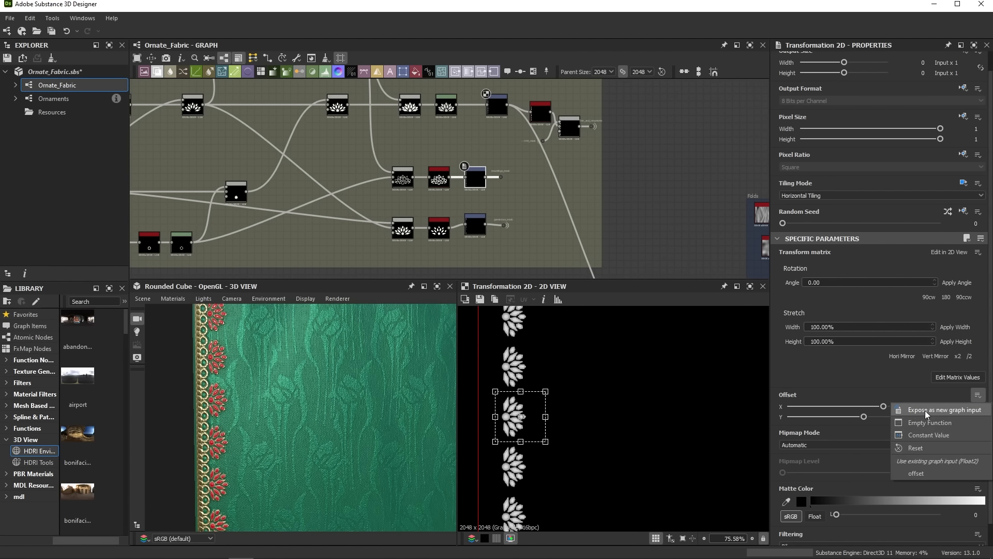
left_click(939, 475)
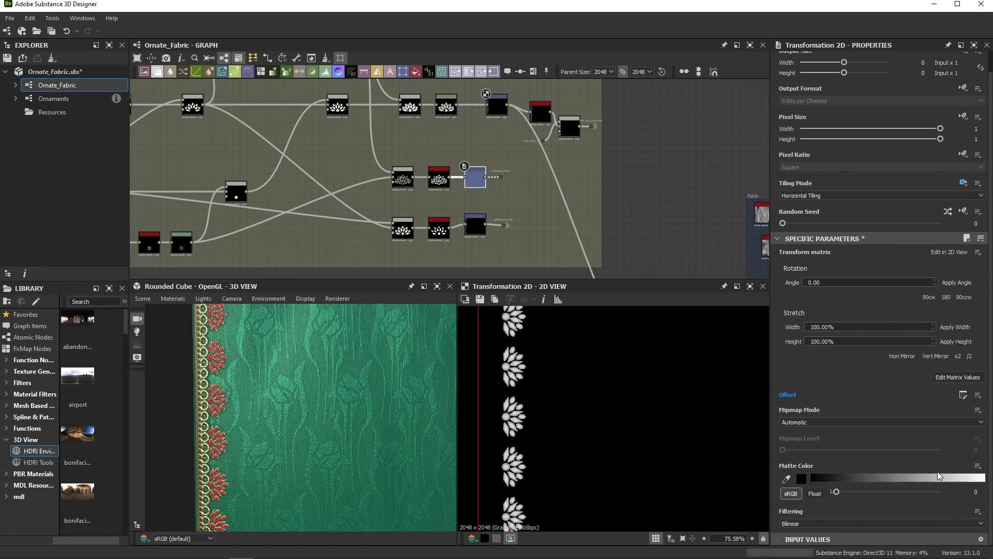
Step: Link the Offset of the gemstones_mask Transformation 2D node to the existing offset graph input
left_click(475, 225)
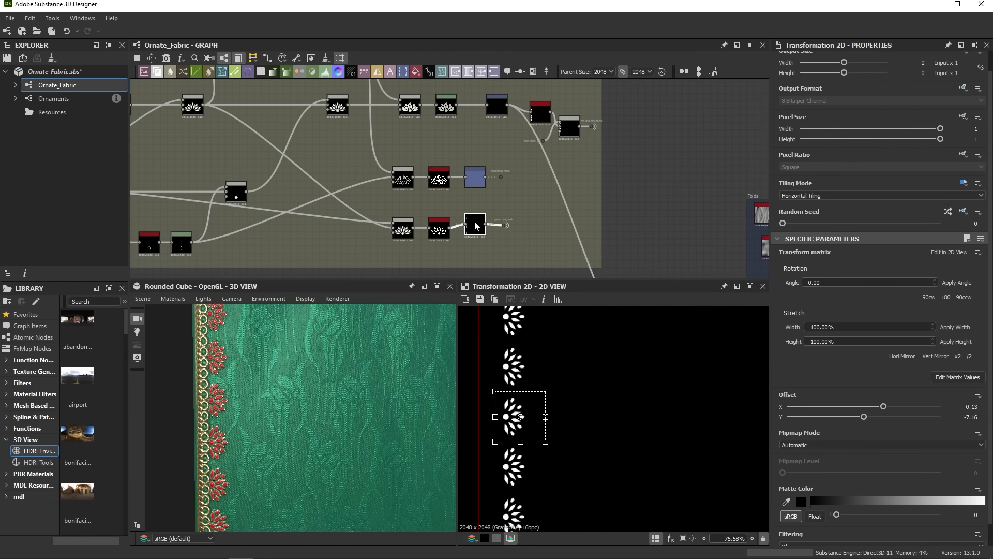
left_click(978, 395)
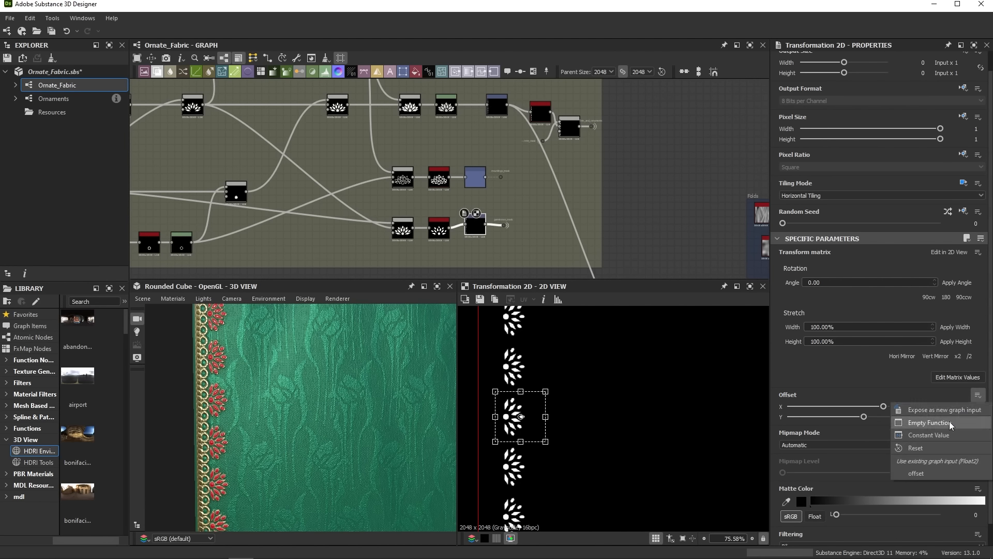
left_click(917, 475)
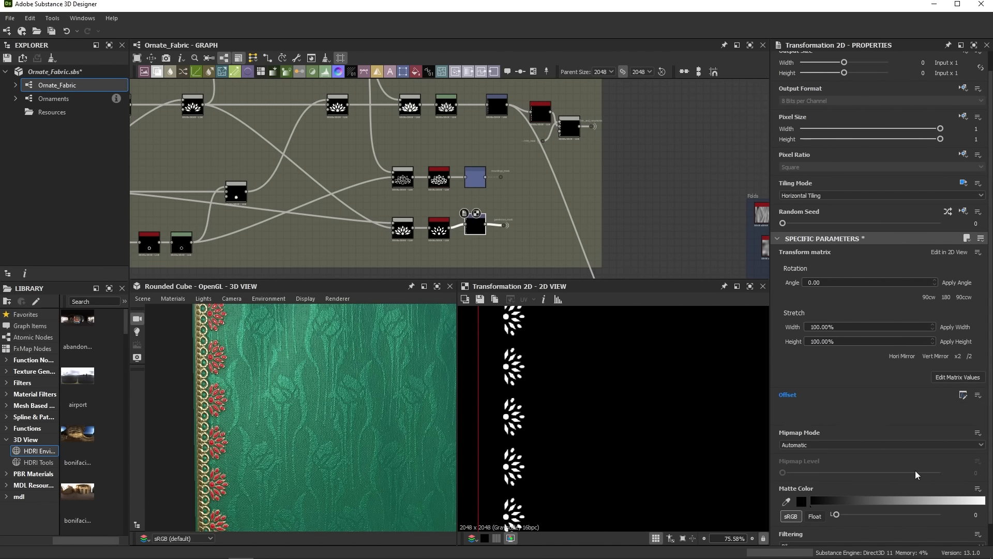
Step: Preview the graph's Gemstones position at X 0.07 and Y -6.23, and undo the Y change
left_click(644, 173)
left_click(878, 285)
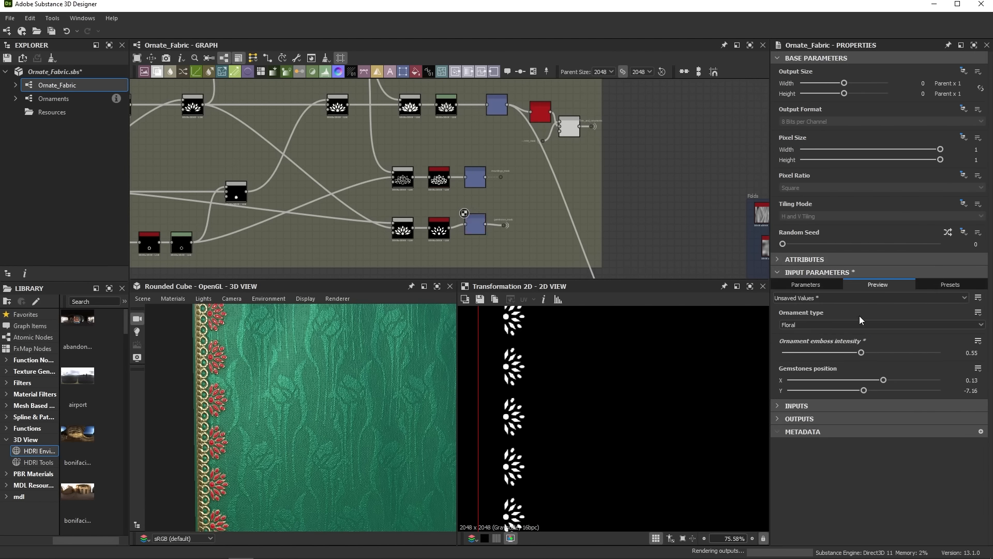
mouse_move(883, 380)
left_mouse_down()
mouse_move(875, 380)
mouse_move(883, 391)
mouse_move(908, 392)
mouse_move(873, 390)
left_mouse_up()
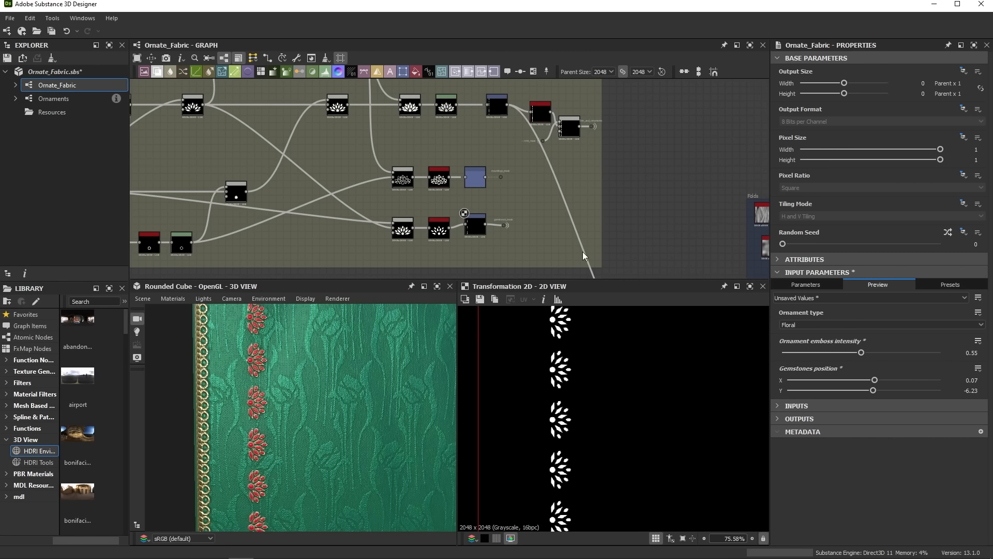
key("ctrl+z")
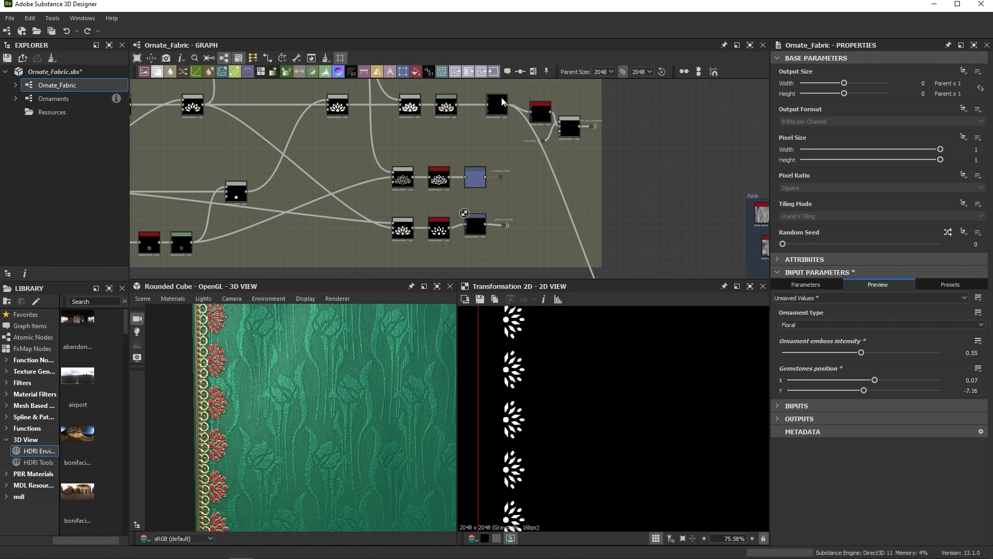
Step: Examine the ornament Transformation 2D nodes, the trimmed edge of the 3D fabric and the graph layout up to the outputs
scroll(549, 195, "down", 4)
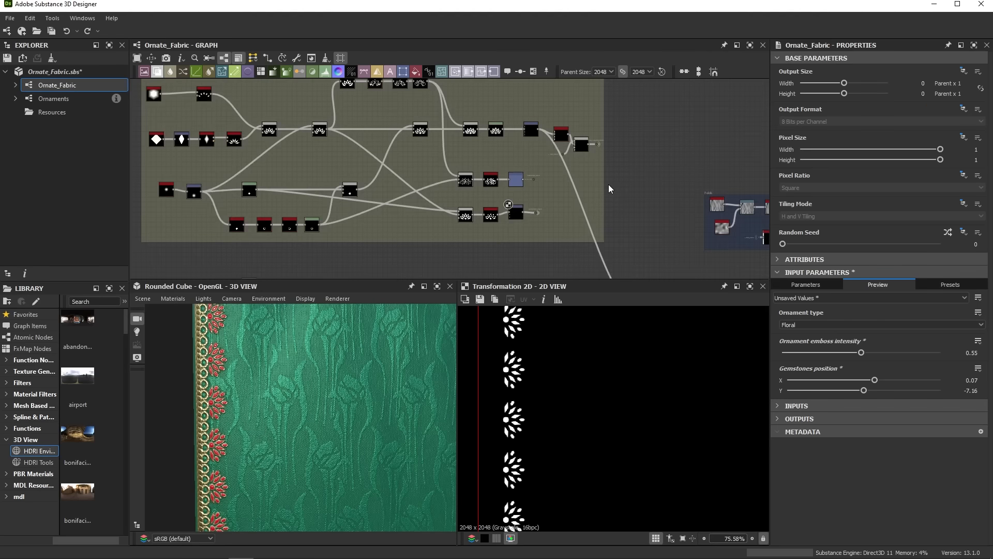
scroll(547, 136, "up", 3)
left_click(549, 144)
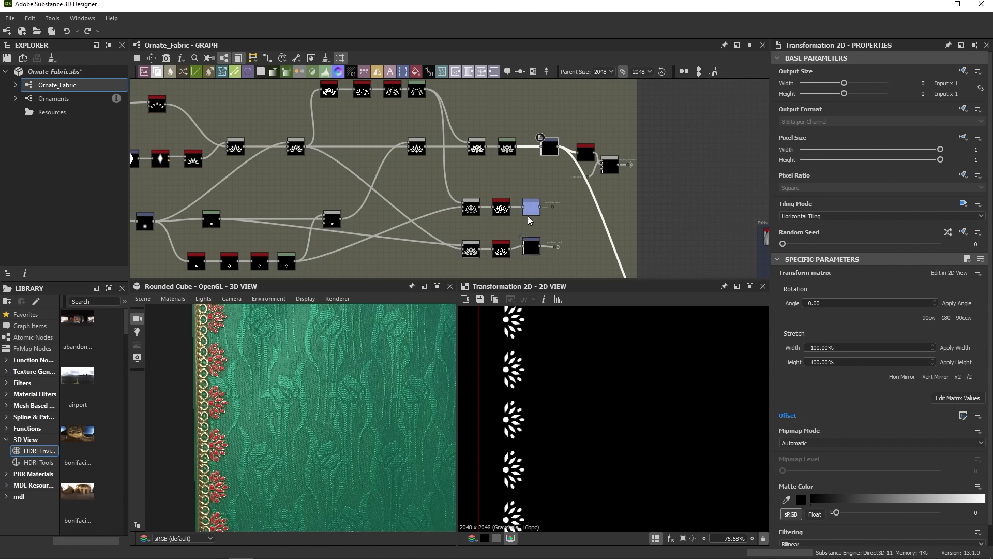
left_click(678, 234)
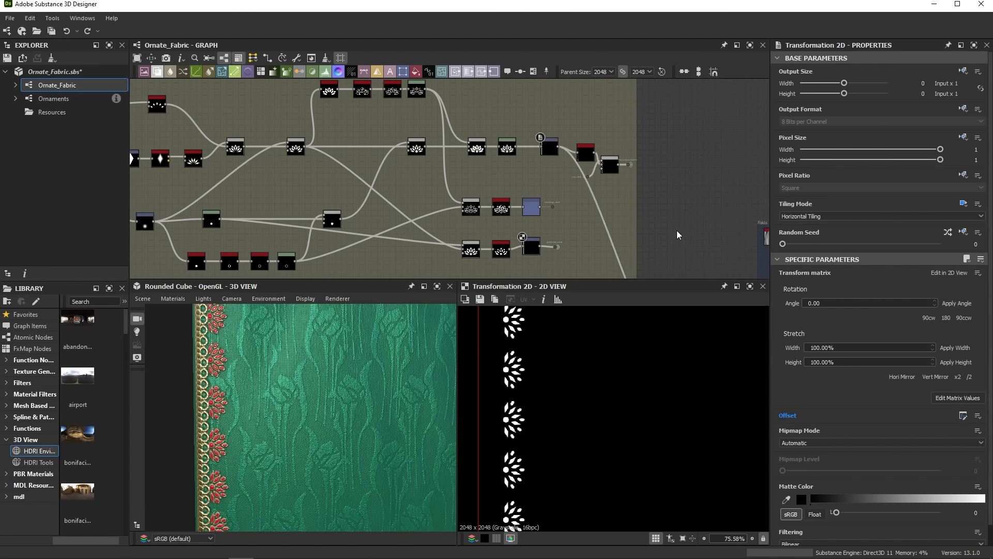
scroll(668, 232, "down", 6)
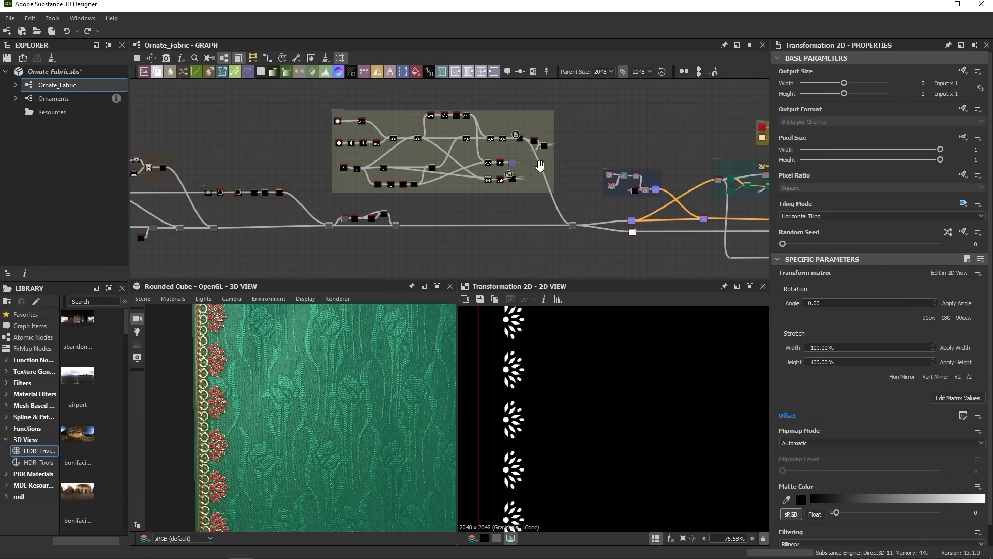
middle_click_drag(547, 143, 511, 156)
scroll(366, 487, "down", 5)
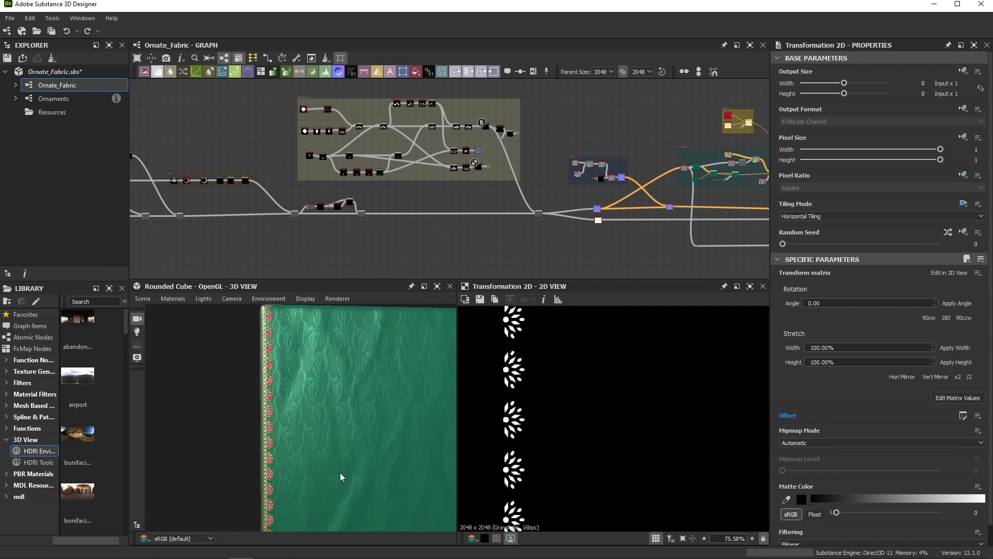
mouse_move(359, 467)
left_mouse_down()
mouse_move(317, 456)
mouse_move(346, 471)
left_mouse_up()
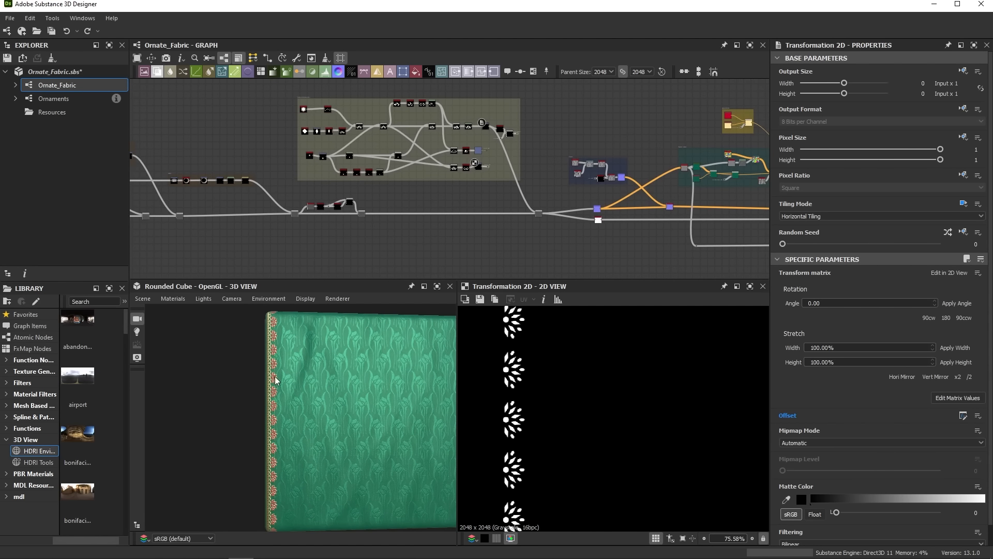
mouse_move(345, 400)
left_mouse_down()
mouse_move(297, 404)
mouse_move(339, 402)
left_mouse_up()
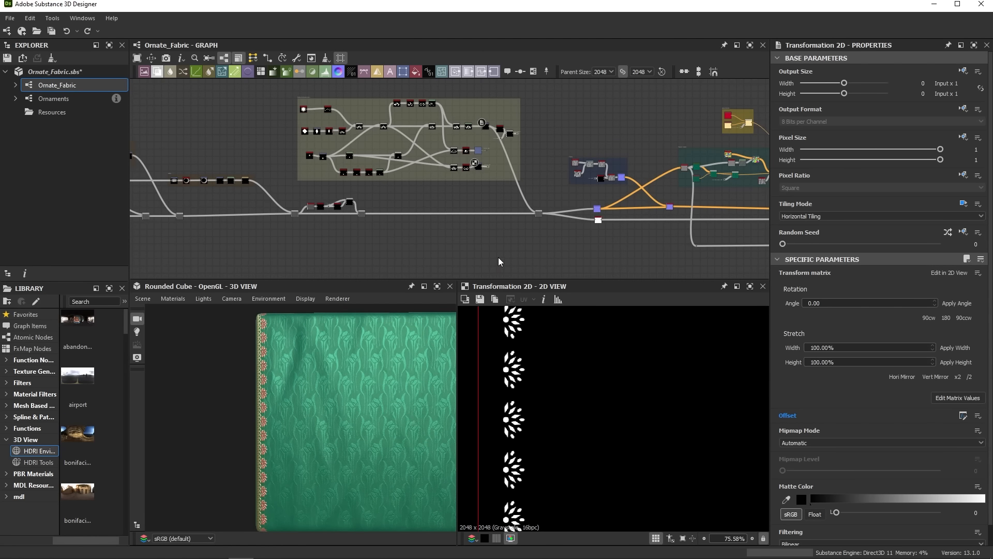
scroll(492, 221, "down", 5)
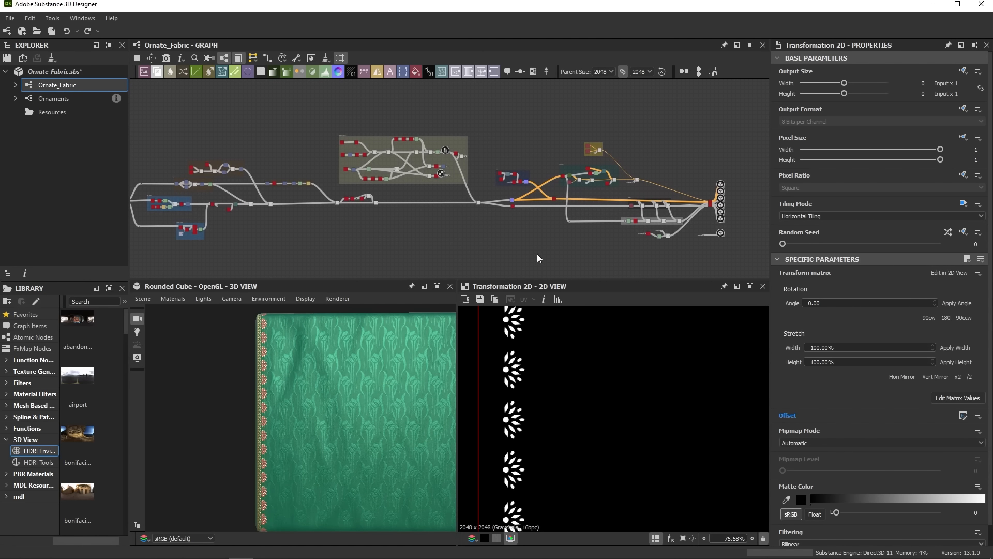
left_click_drag(339, 115, 594, 265)
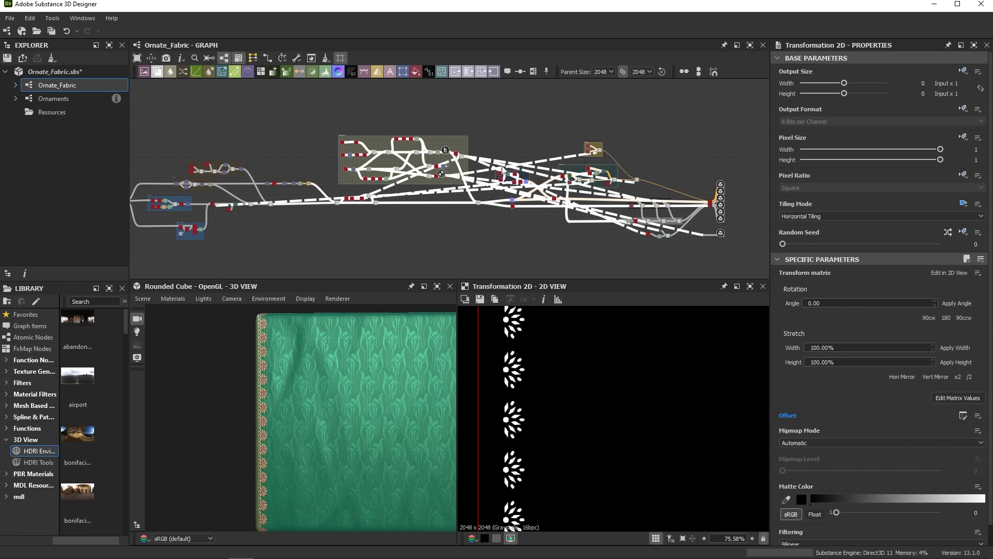
left_click(435, 220)
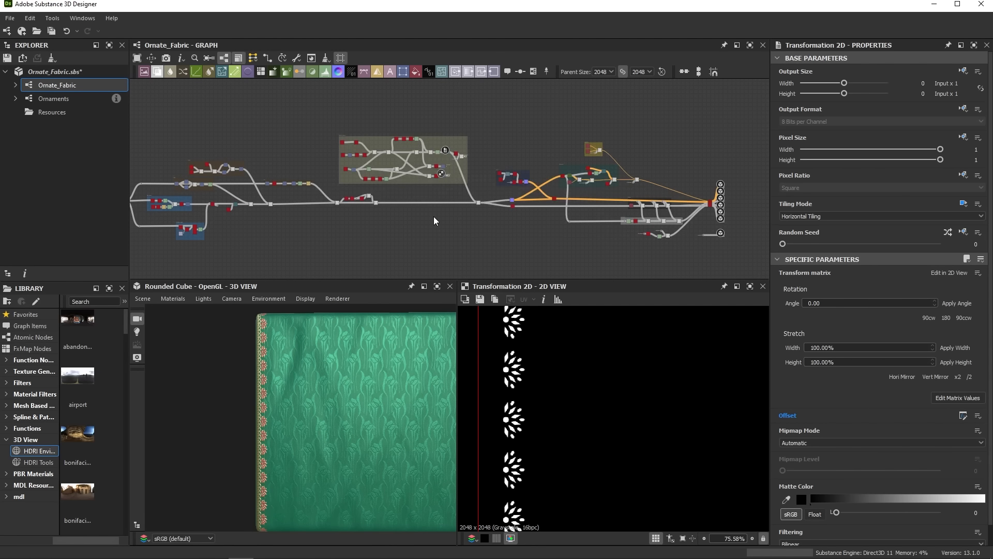
Step: Add a Switch Grayscale node beside the Blend node that merges the petal ornaments into the main height chain
scroll(480, 205, "up", 5)
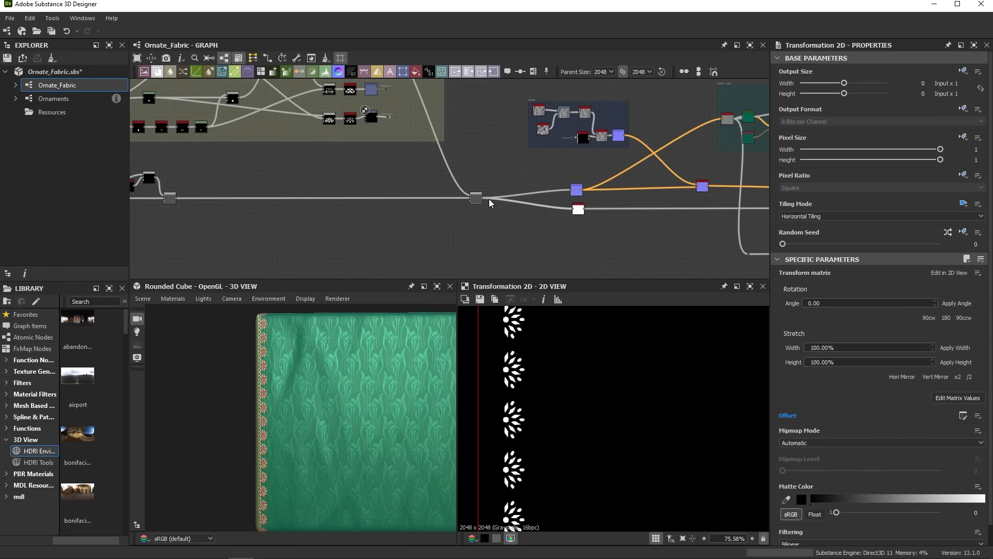
middle_click_drag(486, 199, 526, 169)
scroll(522, 171, "up", 5)
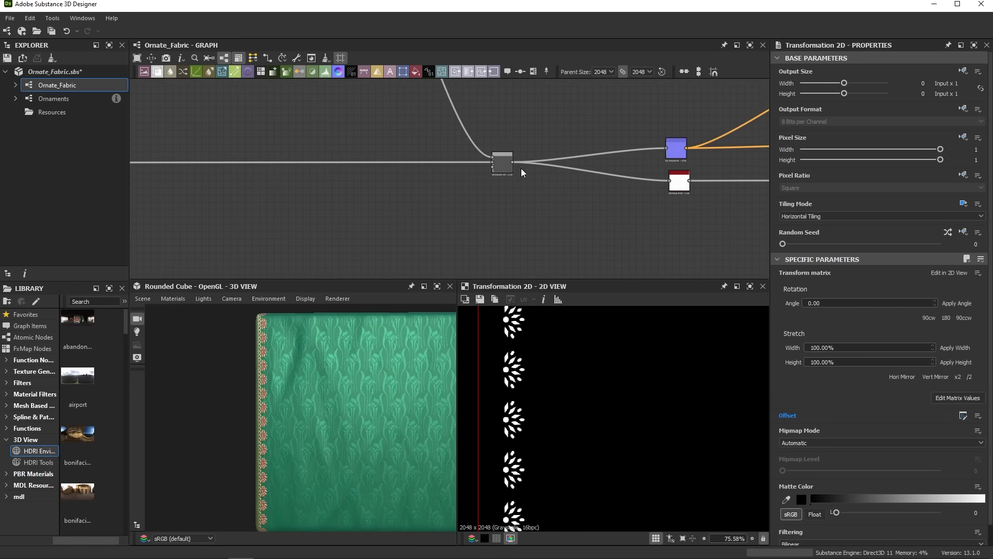
key("space")
type("switch")
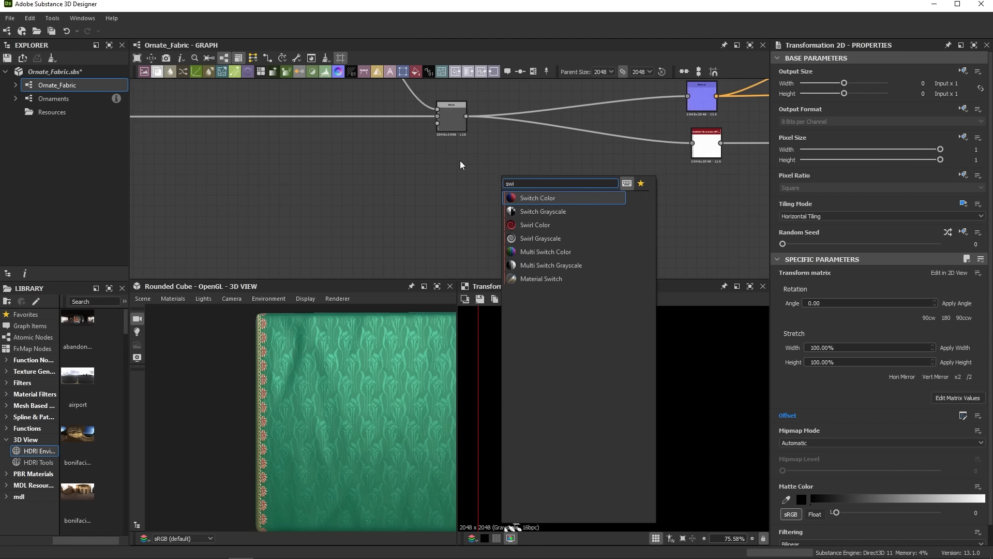
key("Return")
scroll(372, 141, "down", 3)
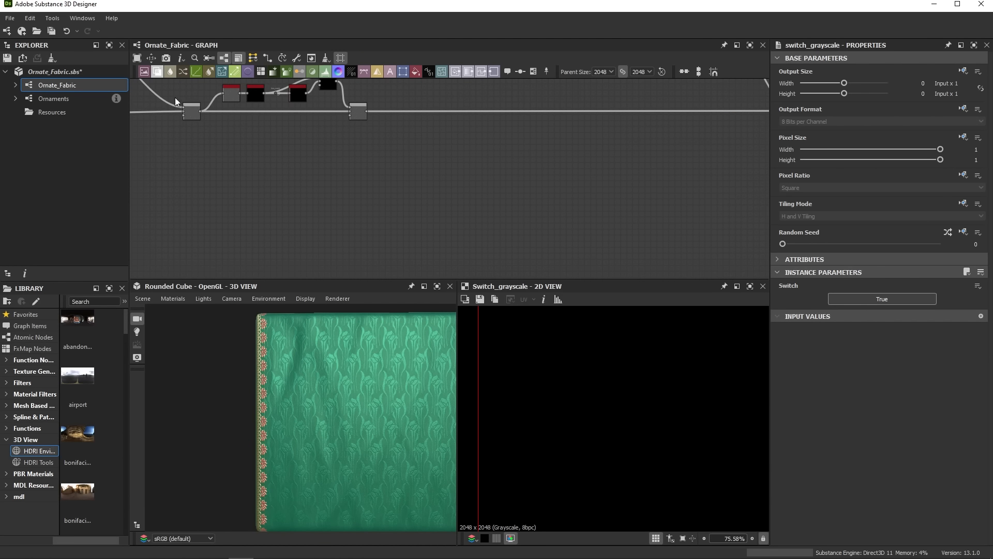
middle_click_drag(197, 136, 353, 204)
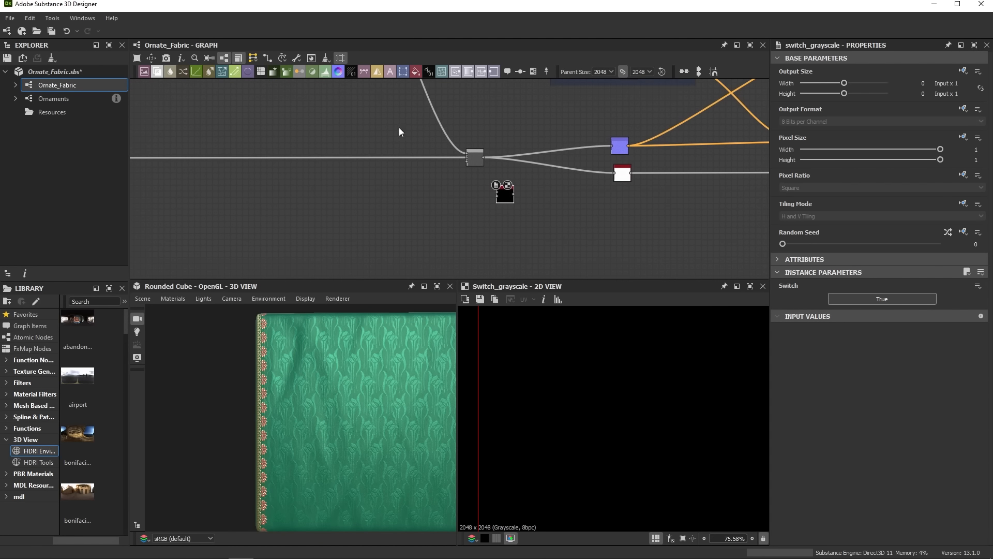
scroll(472, 150, "up", 4)
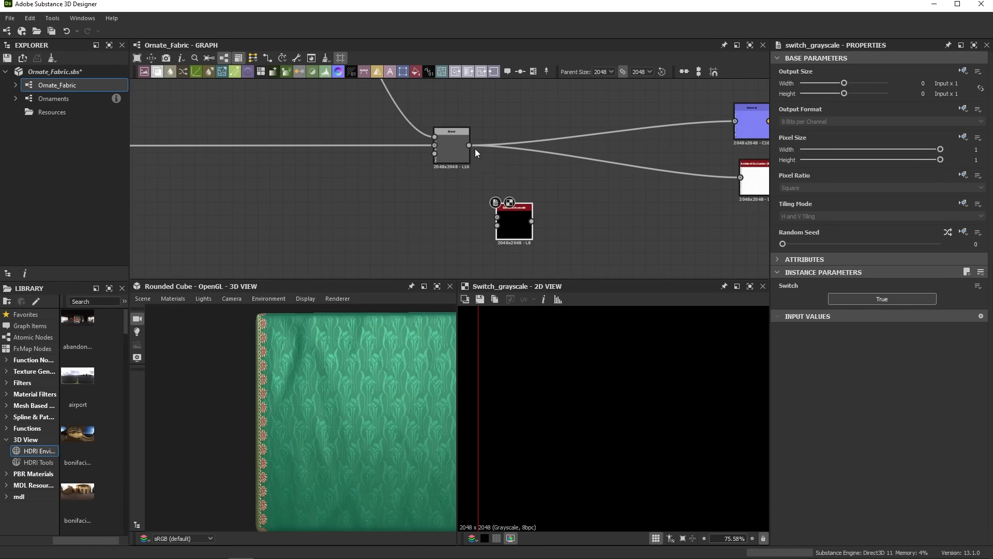
Step: Connect the final height Blend to the Switch Grayscale's first input and the plain fabric height, taken before the ornament Blends, to its second input
left_click_drag(499, 219, 458, 135)
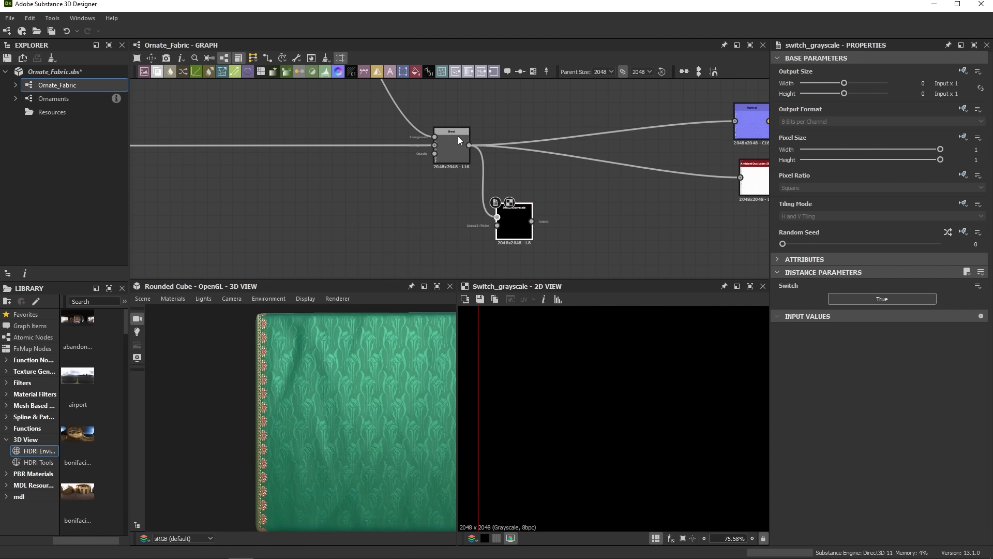
scroll(458, 135, "down", 5)
middle_click_drag(409, 176, 630, 187)
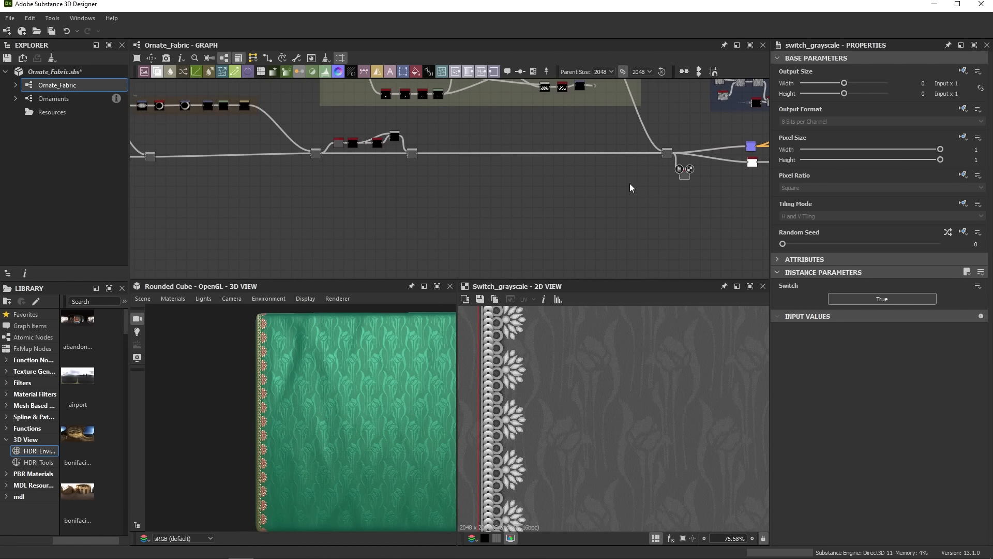
middle_click_drag(435, 201, 579, 200)
middle_click_drag(250, 169, 396, 218)
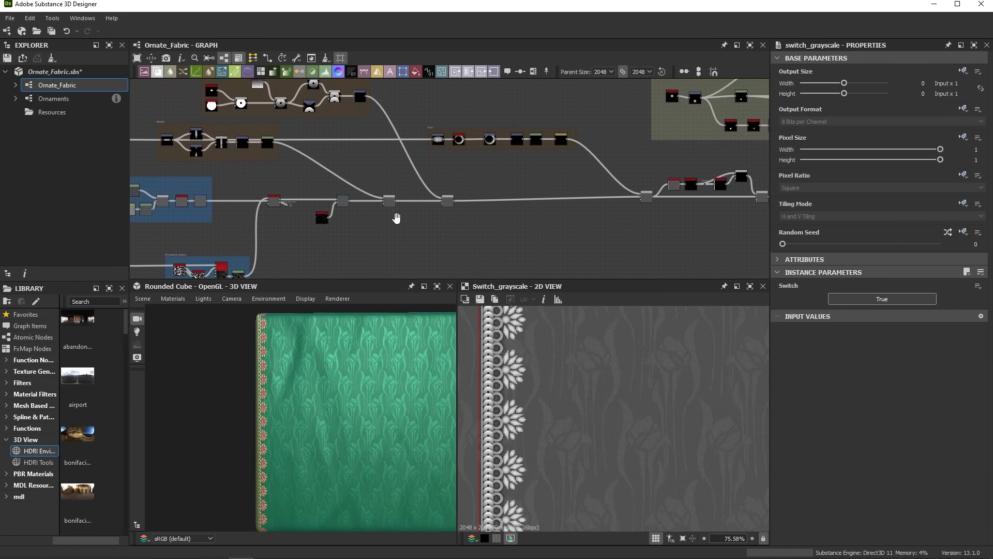
scroll(388, 212, "up", 1)
left_click(387, 203)
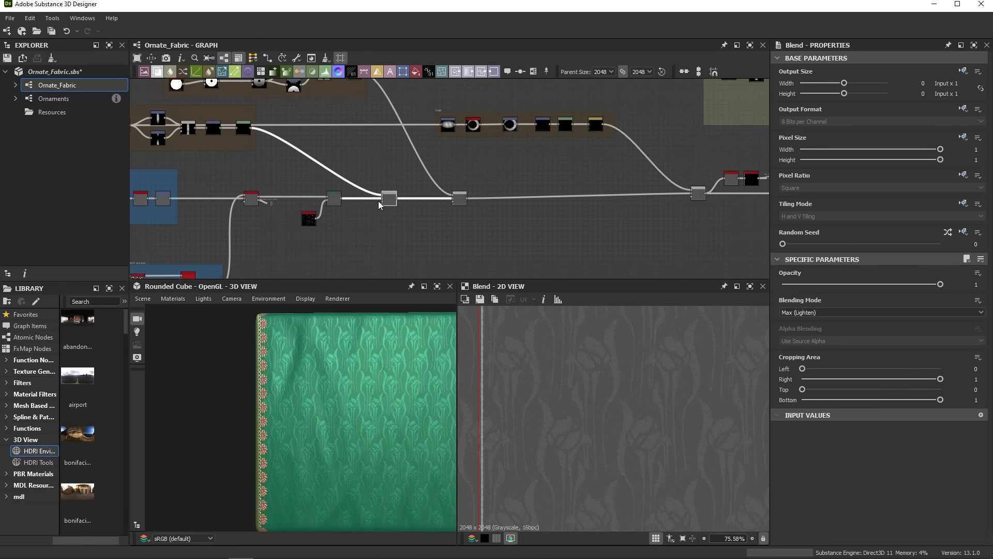
left_click_drag(343, 199, 567, 155)
middle_click_drag(567, 154, 493, 177)
Step: Compare the Switch Grayscale's height output with Switch set to False and True
left_click(883, 294)
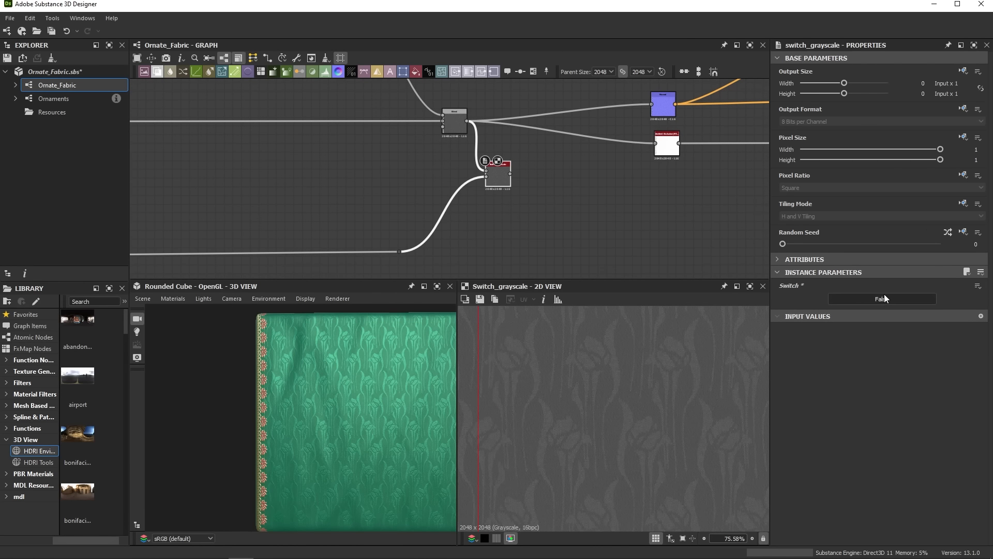
left_click(884, 293)
left_click(883, 294)
left_click(884, 294)
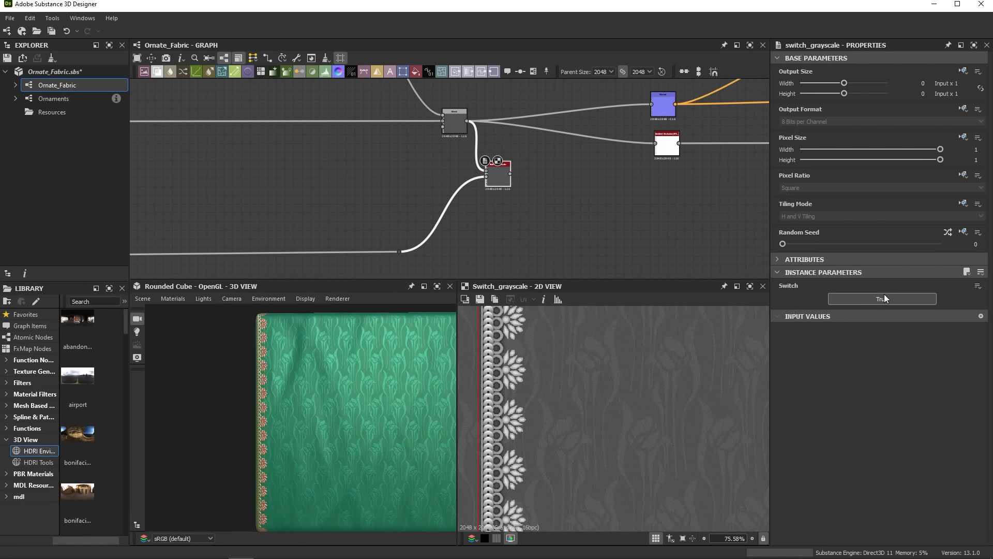
Step: Reroute the final height Blend's outgoing connections through the Switch Grayscale so it feeds the normal and ambient occlusion nodes
middle_click_drag(547, 169, 547, 194)
scroll(539, 203, "up", 1)
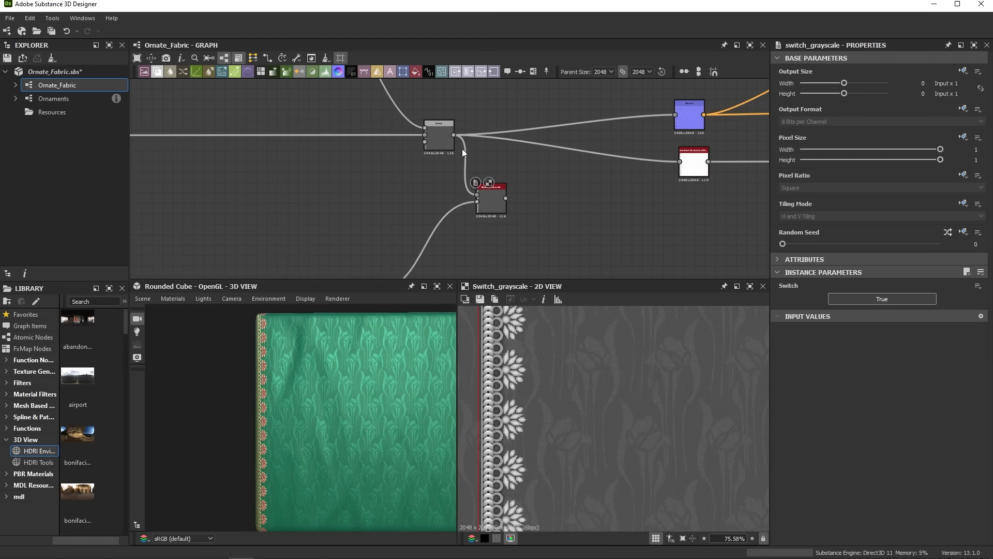
left_click_drag(451, 134, 549, 143, "shift")
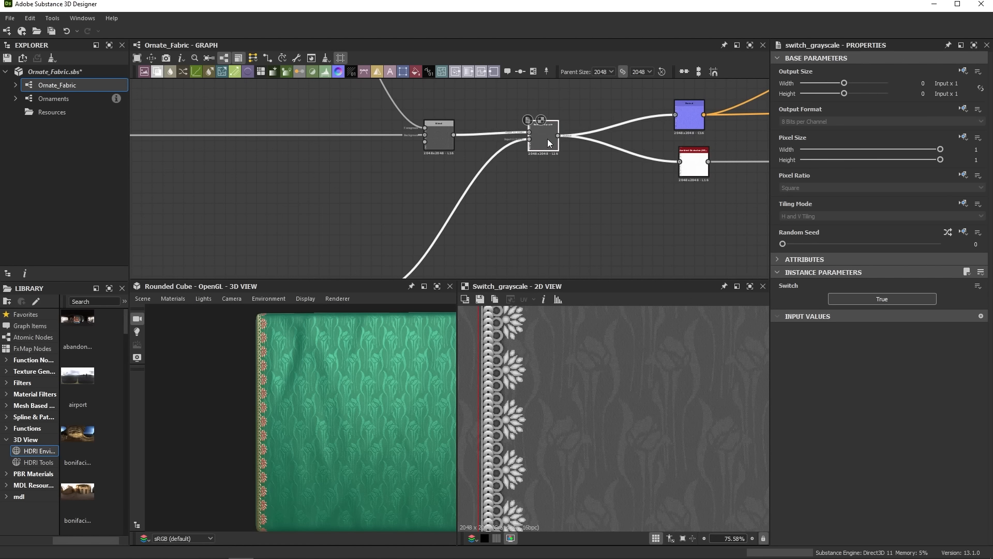
Step: Preview the 3D fabric's trimmed edge up close with the Switch set to False, and restore it to True
scroll(372, 440, "up", 5)
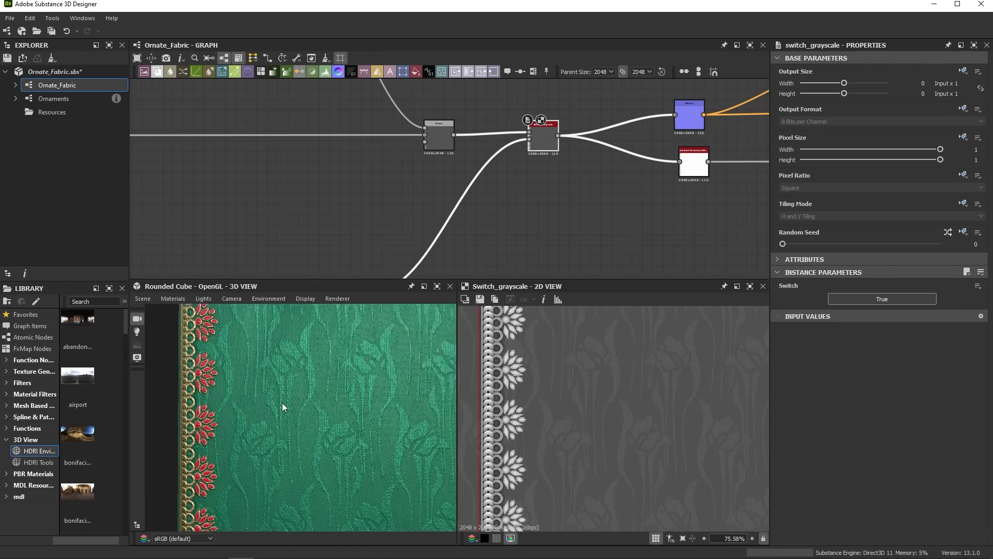
left_click_drag(282, 407, 290, 407)
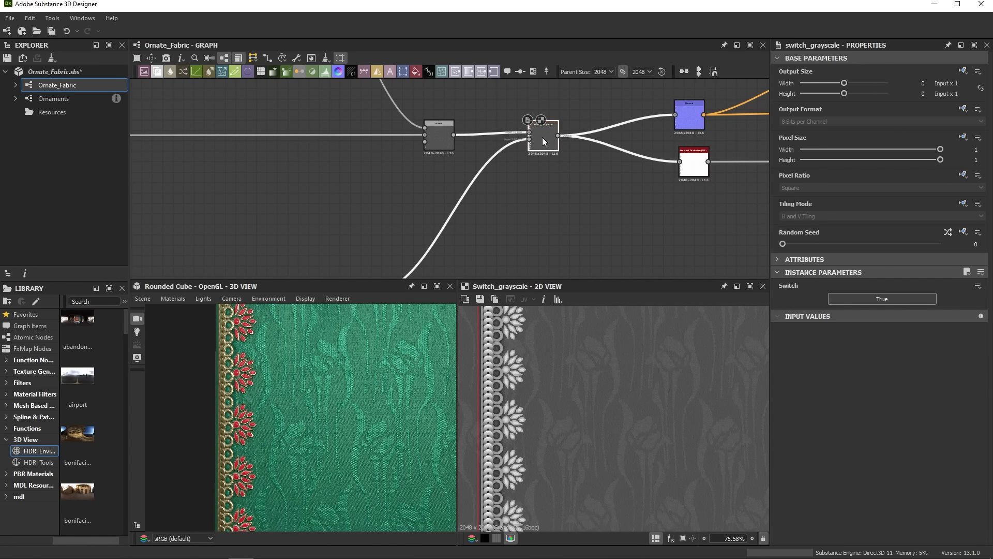
scroll(538, 247, "down", 5)
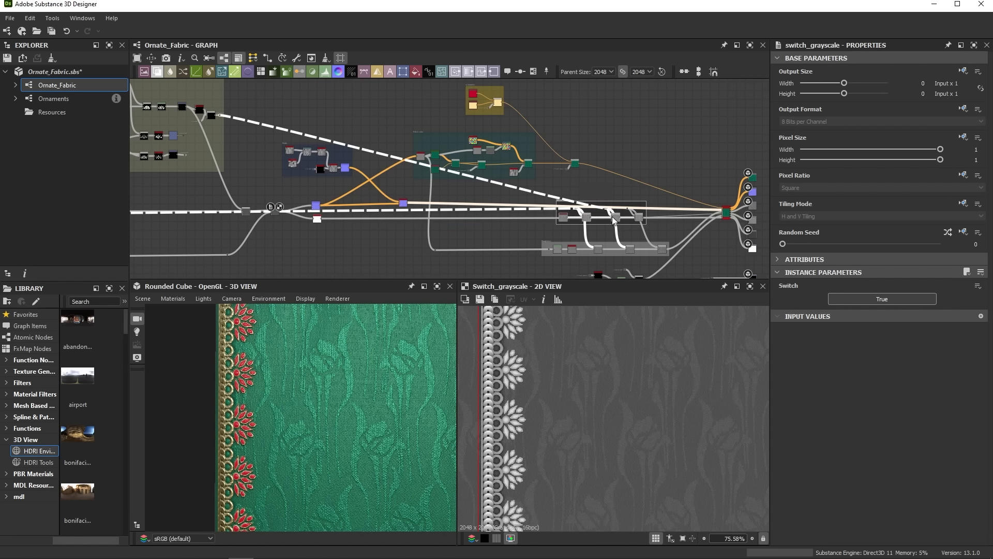
left_click(874, 300)
scroll(244, 358, "up", 2)
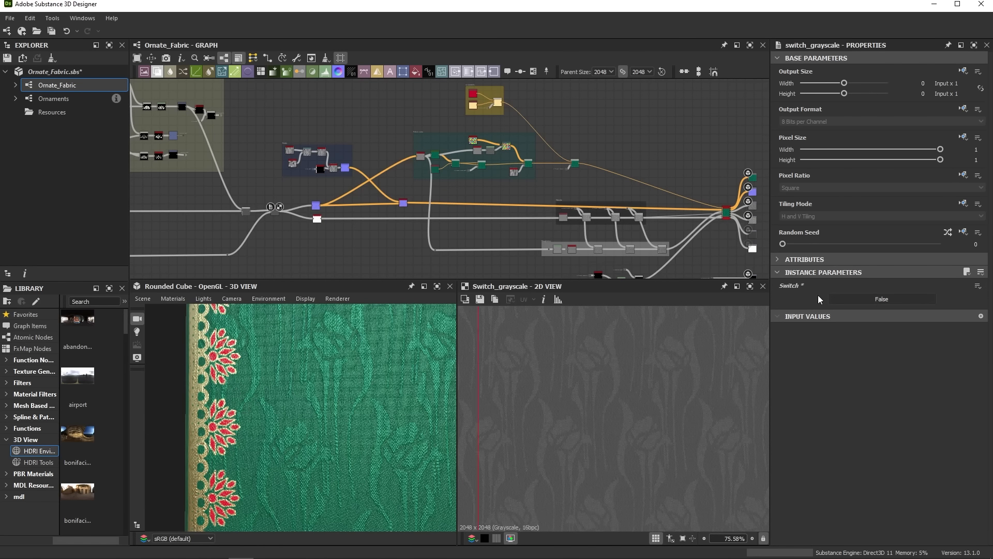
left_click(842, 300)
Step: Expose the Switch parameter of the Switch Grayscale node as a new graph input labelled Trim
middle_click_drag(269, 205, 320, 216)
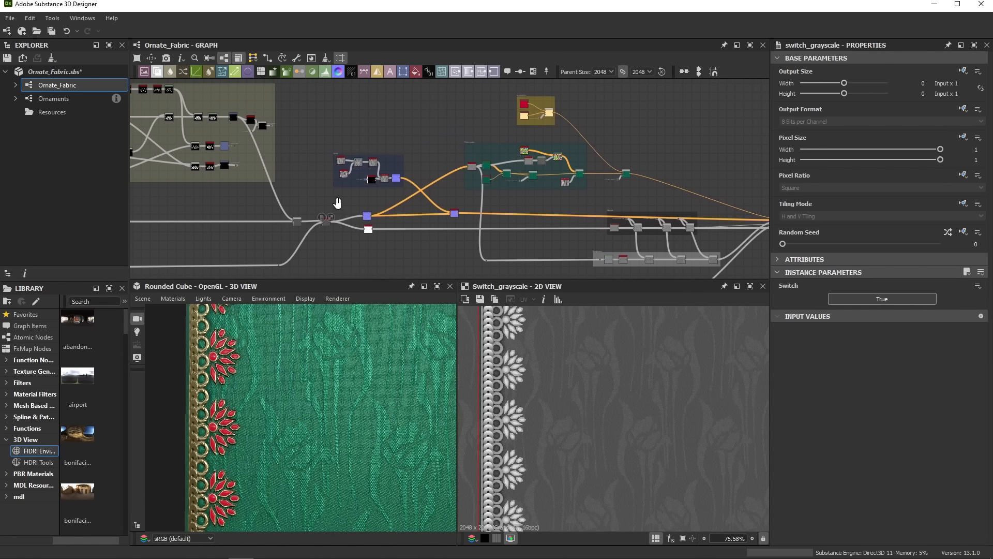
left_click(327, 221)
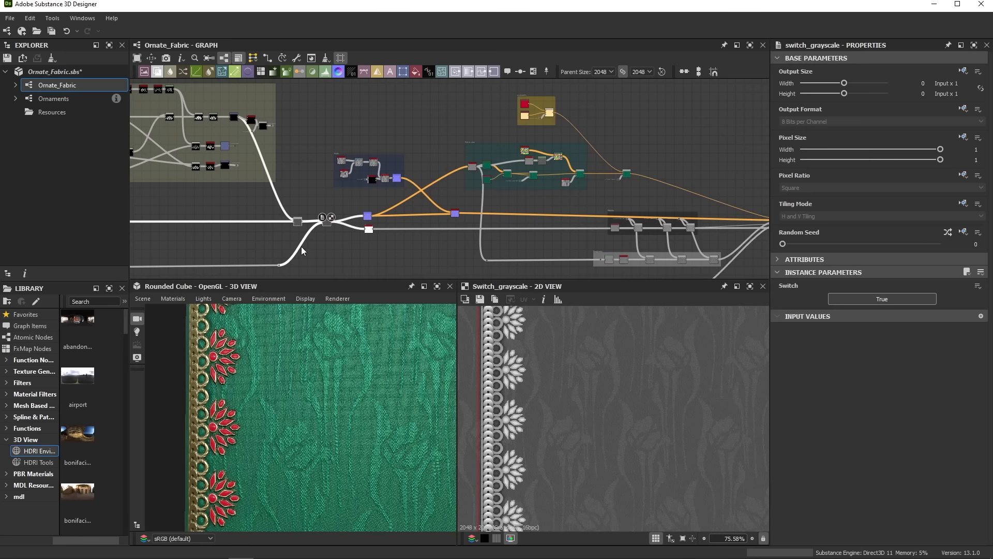
scroll(301, 246, "up", 4)
middle_click_drag(301, 246, 396, 231)
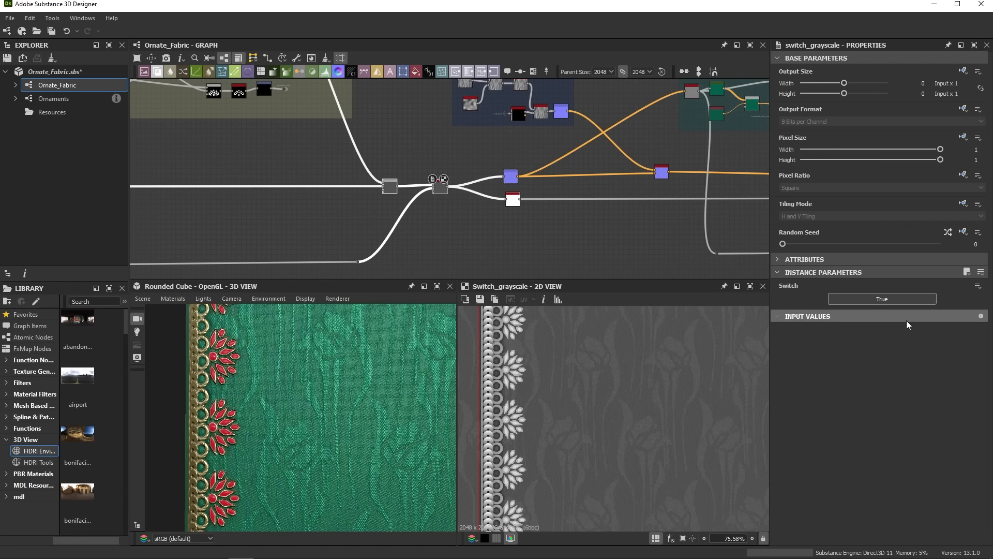
left_click(977, 286)
left_click(939, 300)
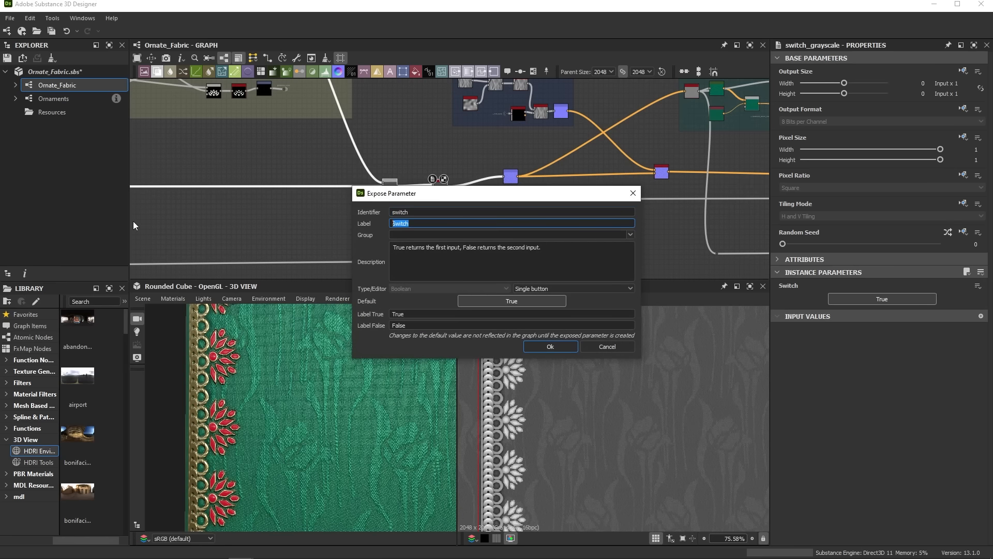
type("T")
key("Caps_Lock")
type("rim")
Step: Set the new input's true label to Yes and false label to No, and create the parameter
double_click(397, 314)
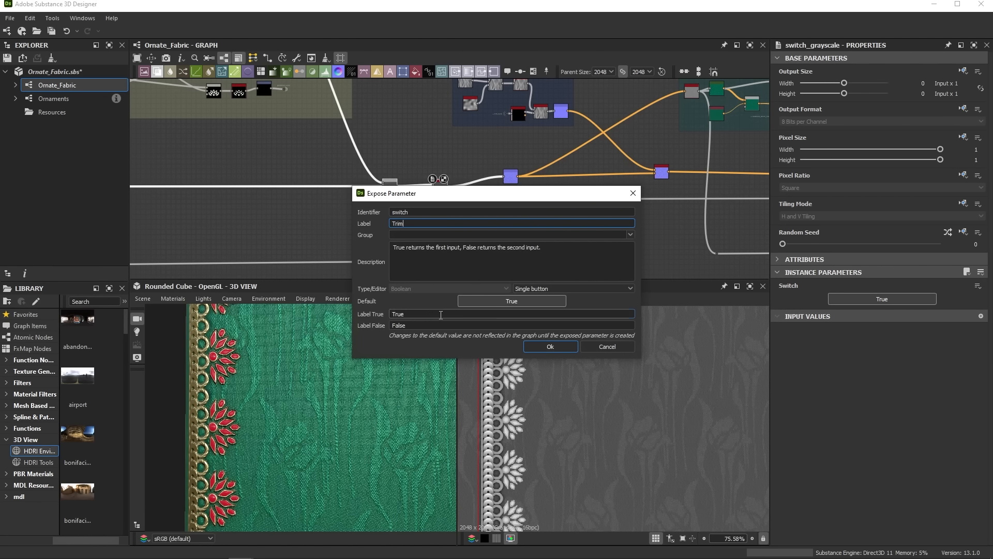
type("Yes")
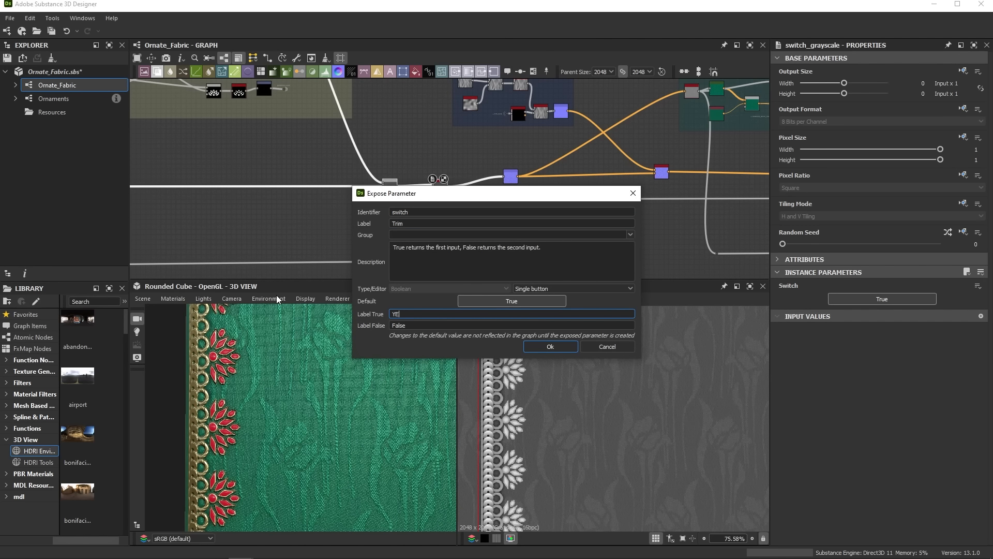
double_click(409, 325)
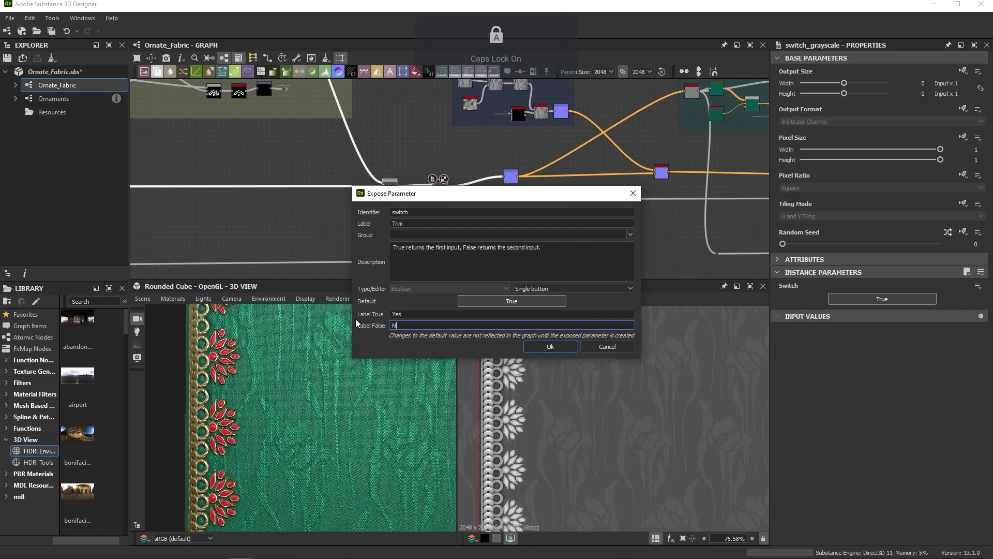
type("No")
left_click(560, 343)
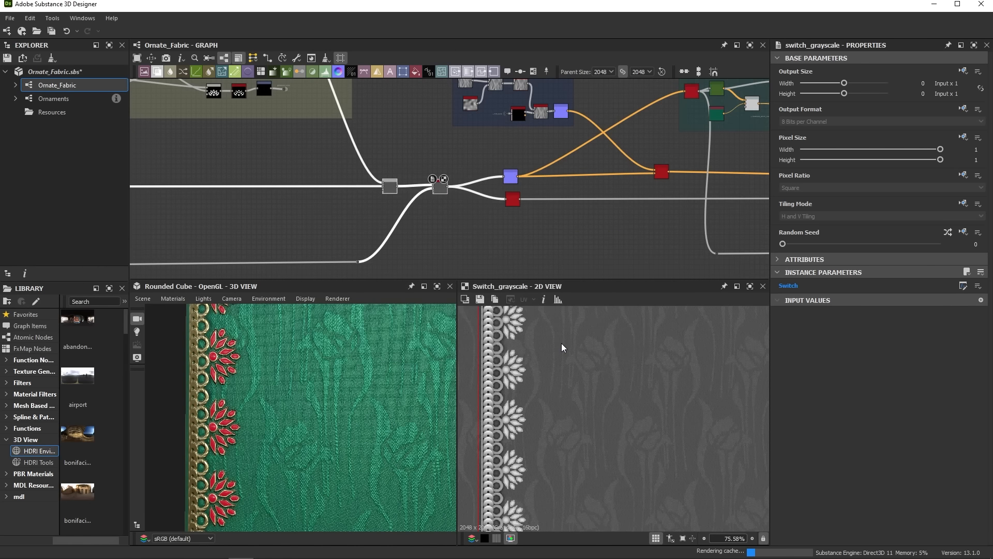
Step: Add a Switch Color node after the base colour Blend that uses the Trim_and_ornaments mask
scroll(528, 240, "down", 5)
middle_click_drag(533, 237, 399, 228)
middle_click_drag(282, 140, 350, 88)
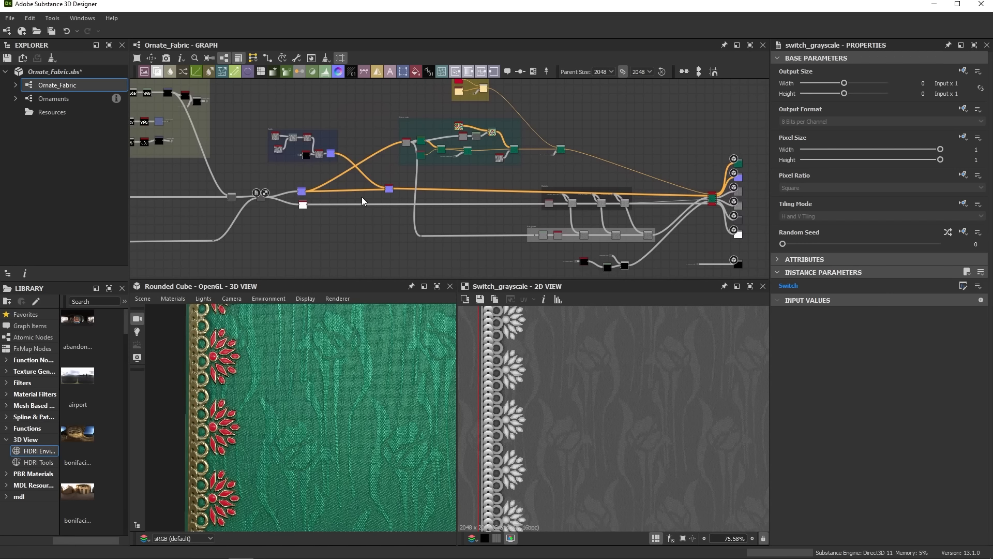
scroll(538, 158, "up", 6)
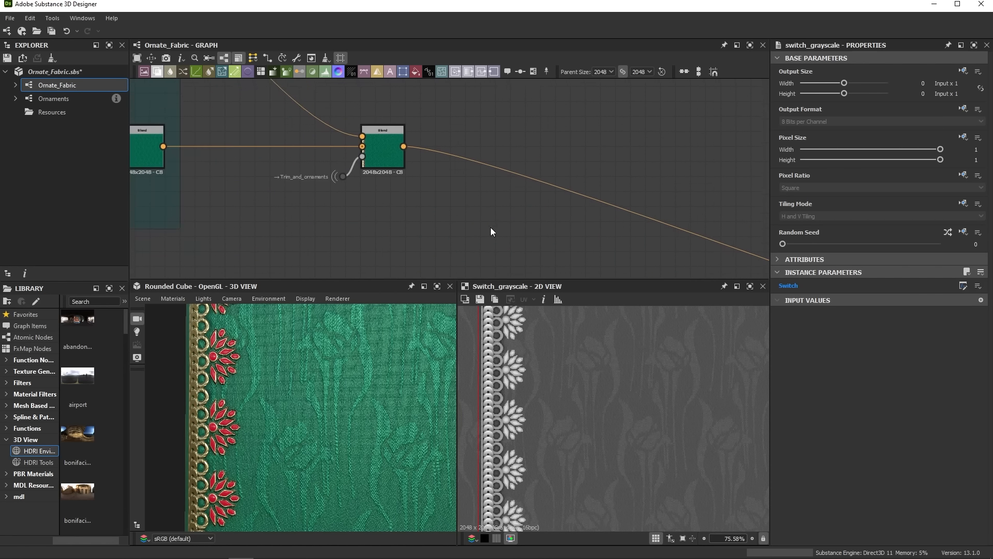
scroll(509, 175, "down", 1)
key("space")
type("swi")
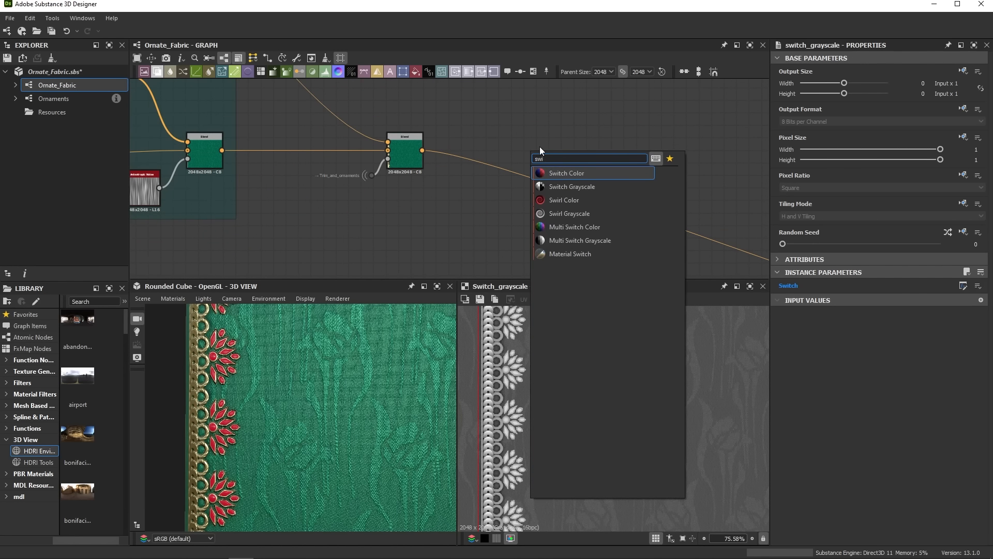
left_click(601, 174)
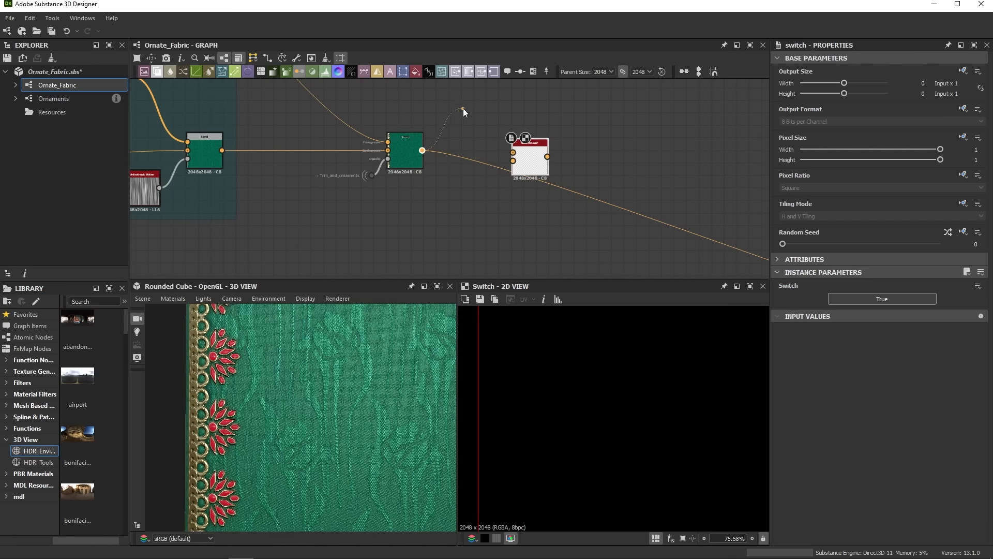
Step: Connect the trim colour Blend to the Switch Color's first input and the plain fabric colour Blend to its second input
left_click_drag(518, 155, 513, 153)
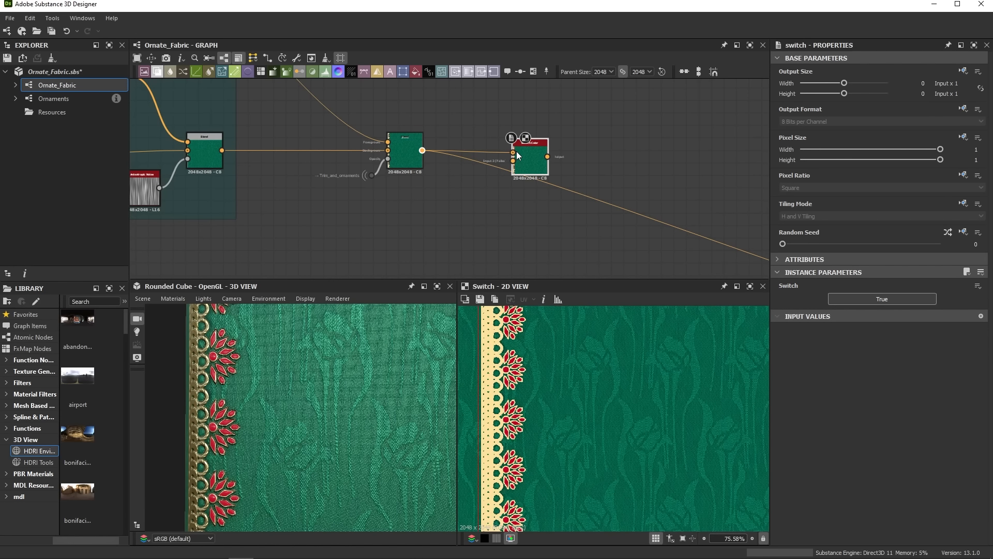
middle_click_drag(395, 171, 554, 176)
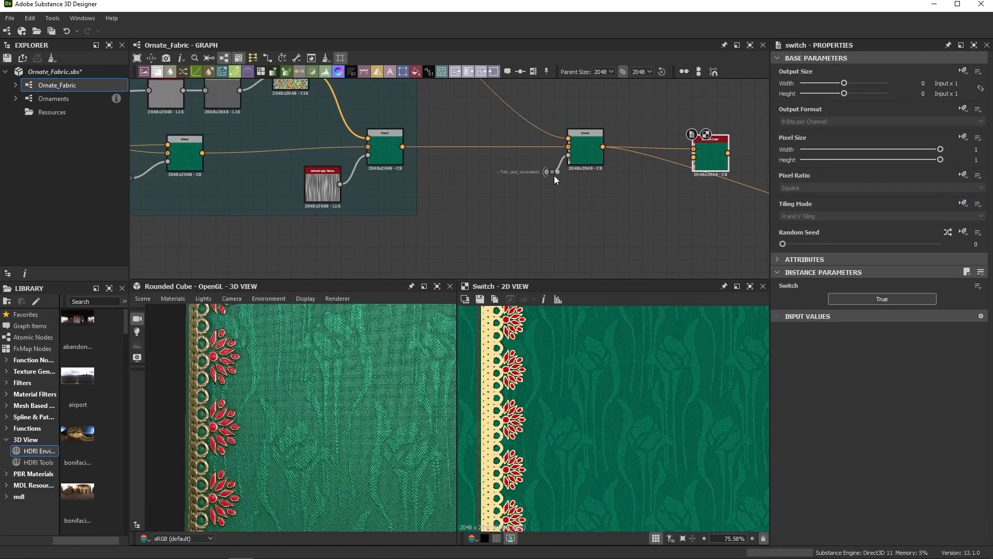
scroll(321, 165, "down", 1)
middle_click_drag(322, 165, 219, 180)
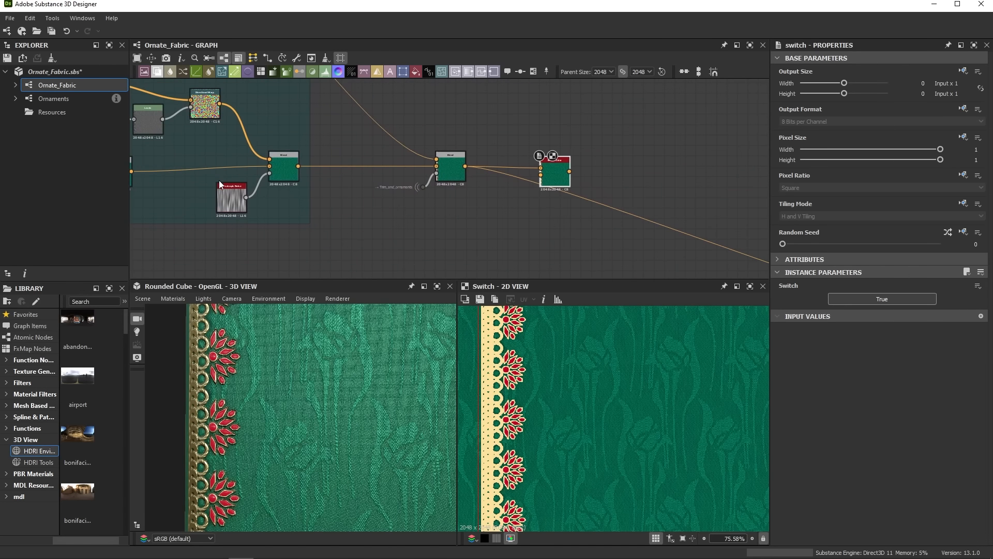
left_click_drag(299, 166, 576, 173)
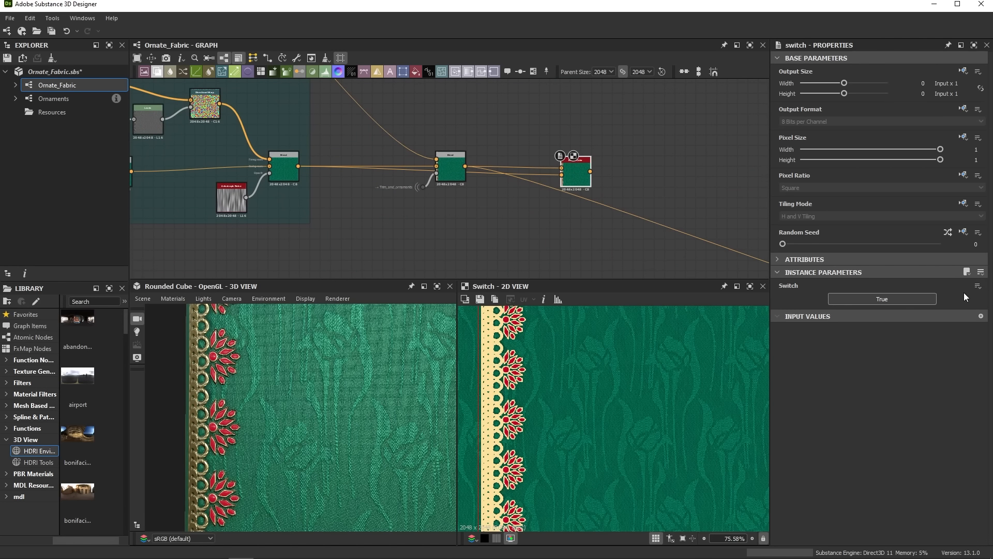
Step: Link the Switch Color's Switch to the existing switch graph input and route its output to the colour input of the node feeding the outputs
left_click(978, 287)
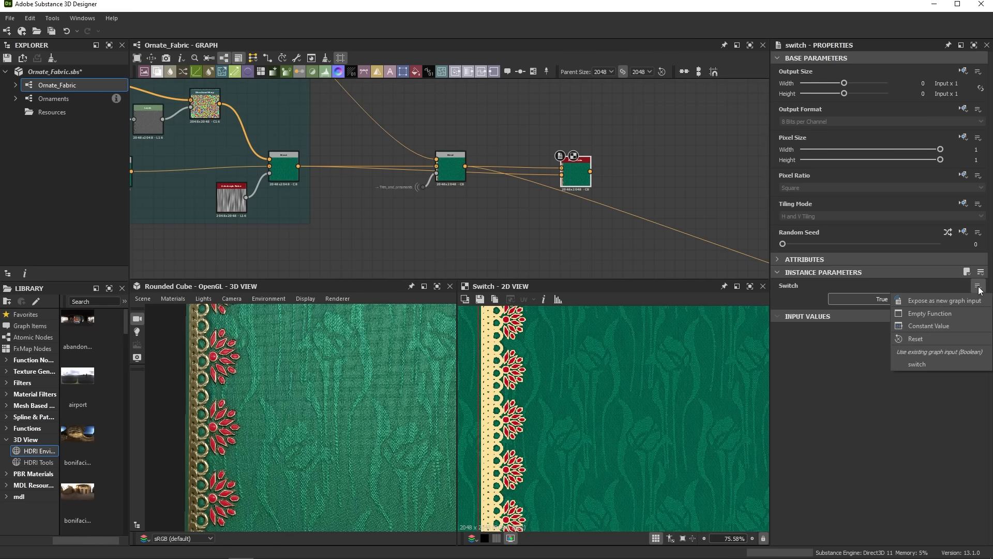
left_click(932, 364)
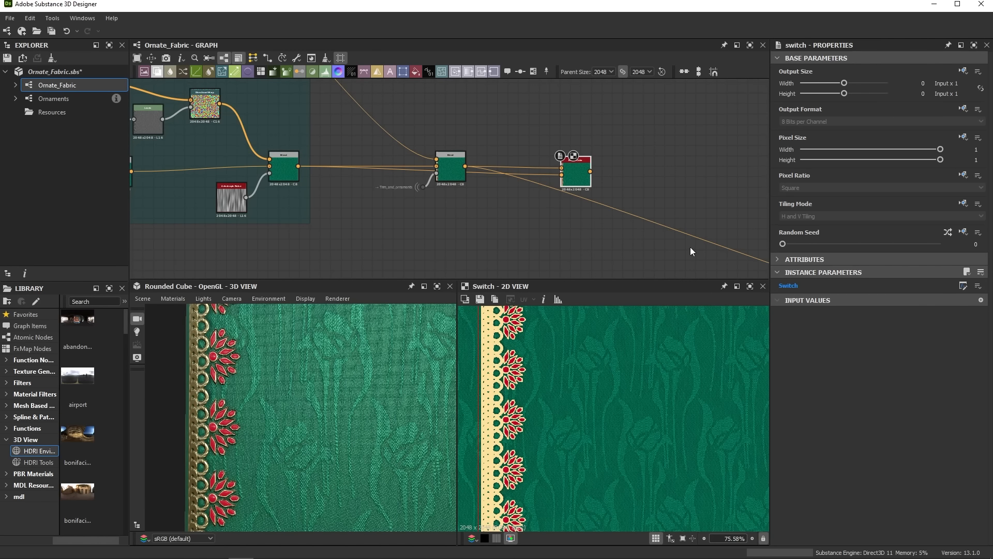
middle_click_drag(600, 182, 507, 132)
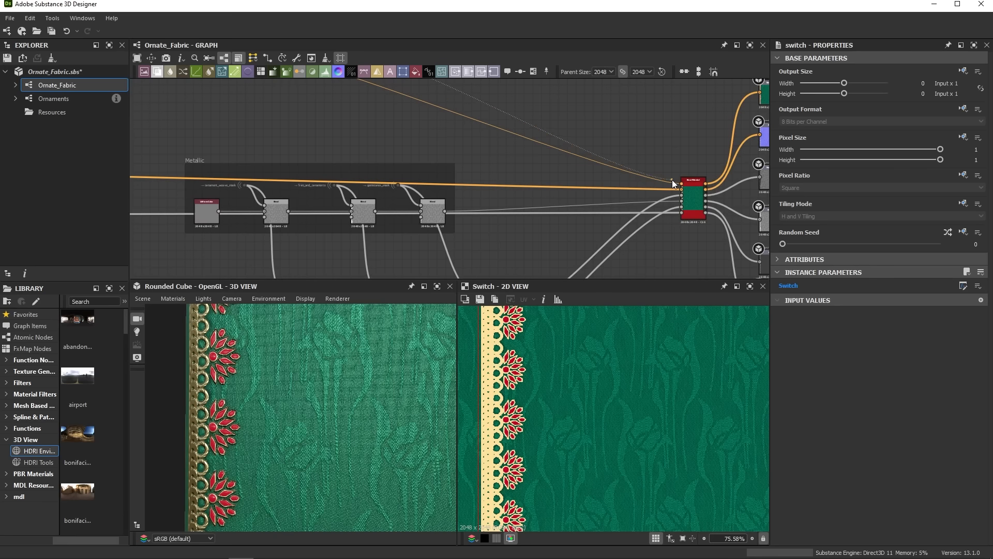
Step: Open the graph's input preview and test the Trim button
left_click(676, 154)
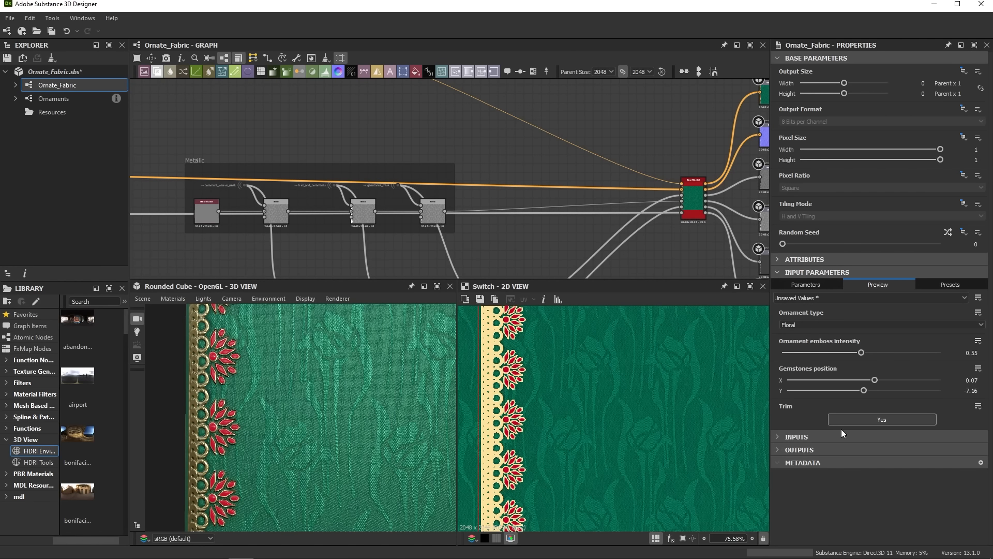
left_click(861, 421)
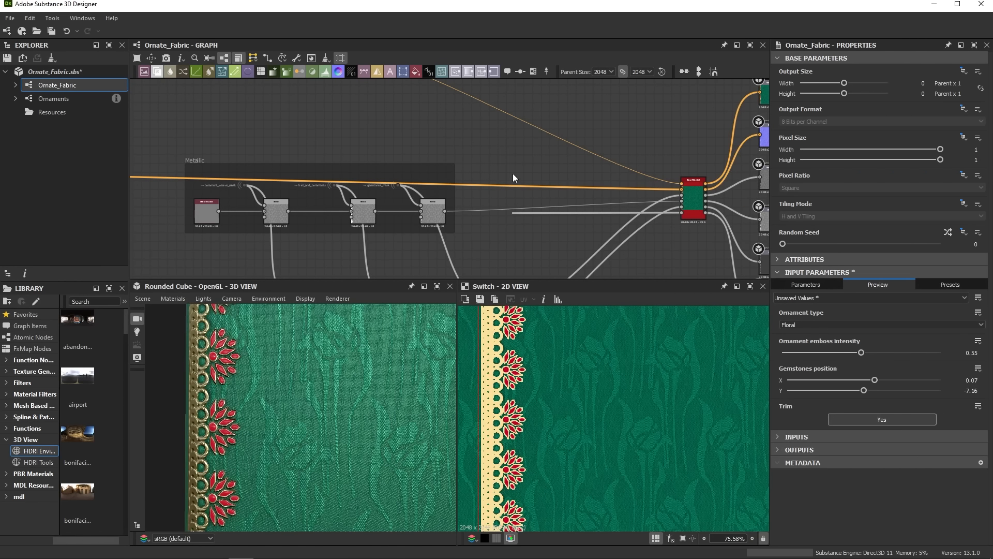
Step: Add a Switch Grayscale node after the last Blend of the Metallic frame
scroll(488, 155, "down", 4)
middle_click_drag(488, 156, 412, 116)
scroll(448, 154, "up", 2)
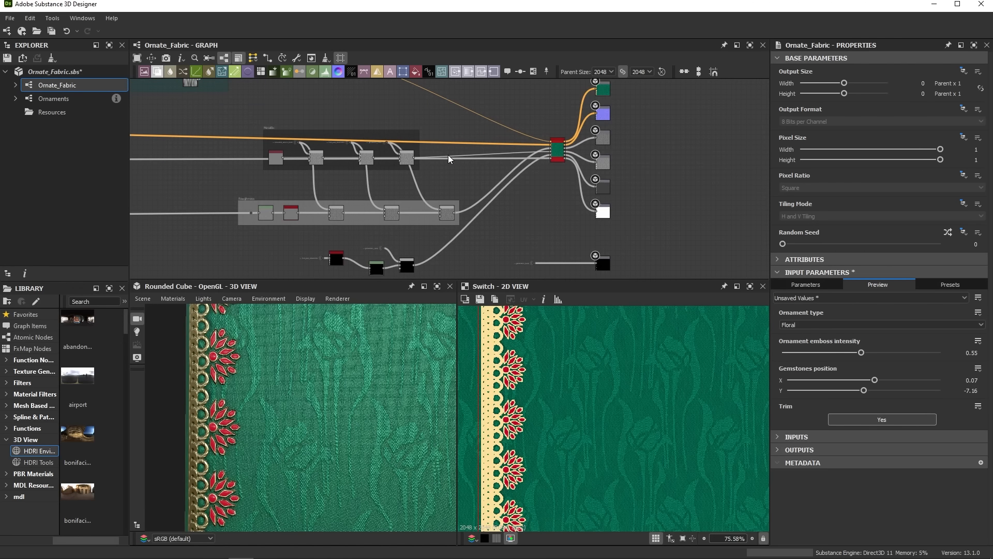
key("space")
type("swi")
left_click(492, 204)
scroll(420, 156, "up", 3)
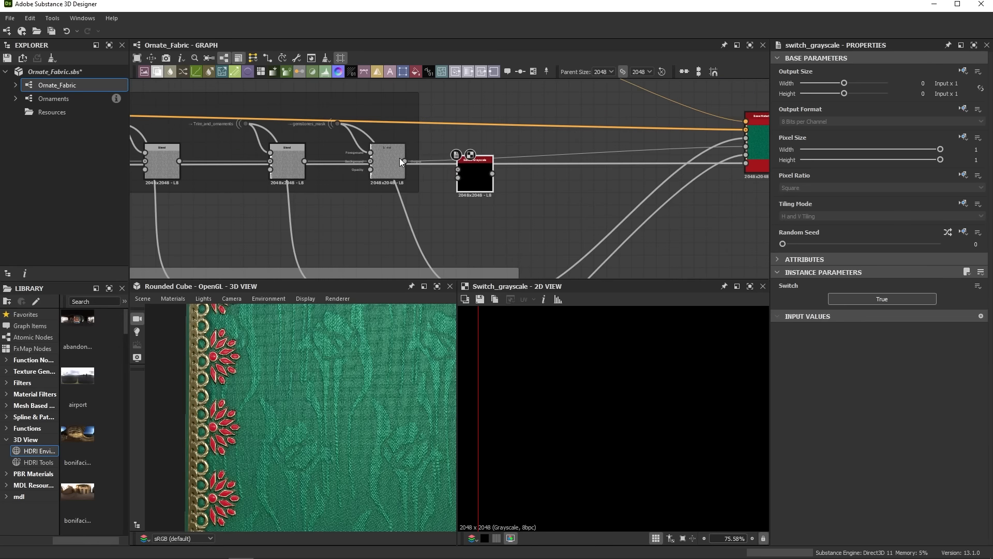
Step: Wire the Metallic frame's last Blend and an earlier node into the Switch Grayscale, and route its output onward to the outputs' feeding node
left_click_drag(405, 160, 461, 172)
left_click_drag(460, 172, 458, 170)
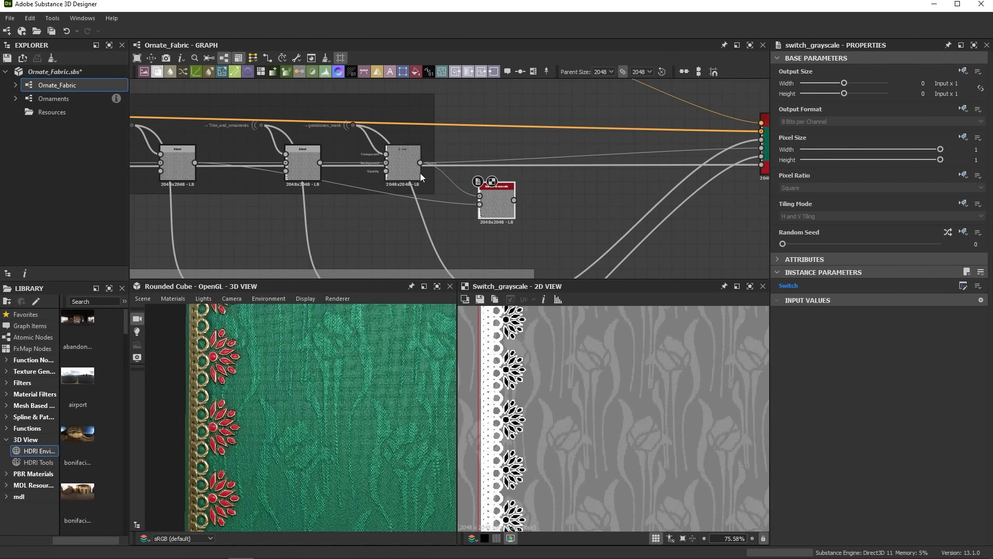
left_click(408, 171)
left_click_drag(514, 200, 562, 184)
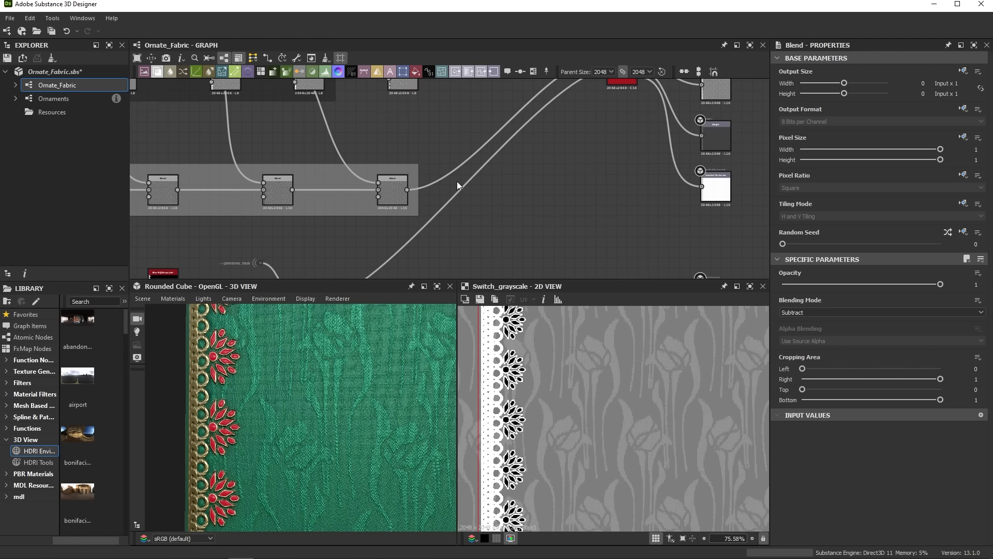
Step: Add a Switch Grayscale node after the last Blend of the light-grey frame below the Metallic frame
key("space")
type("swi")
key("Down")
key("Return")
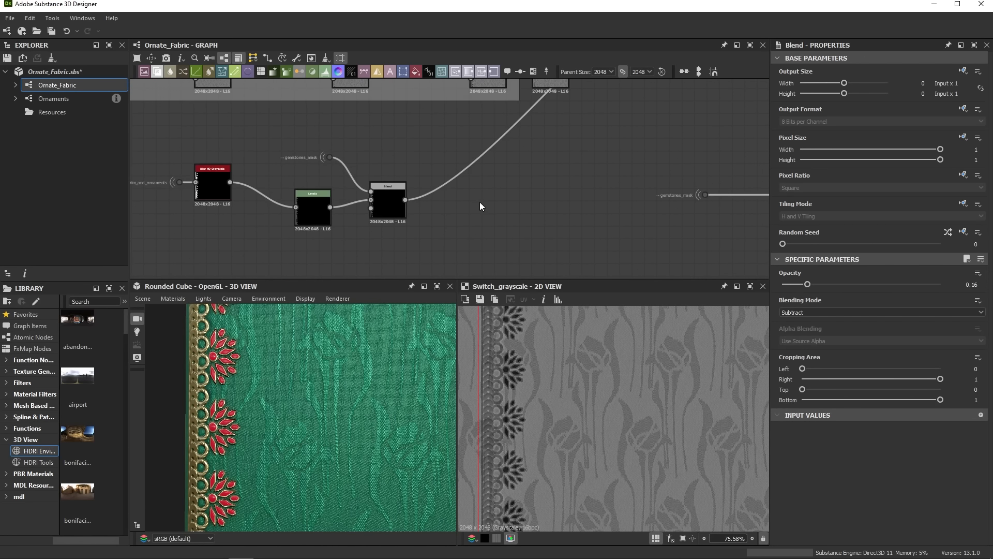
Step: Add a Switch Grayscale node after the separate Blend that uses the gemstones_mask portal
key("space")
type("sw")
left_click(513, 238)
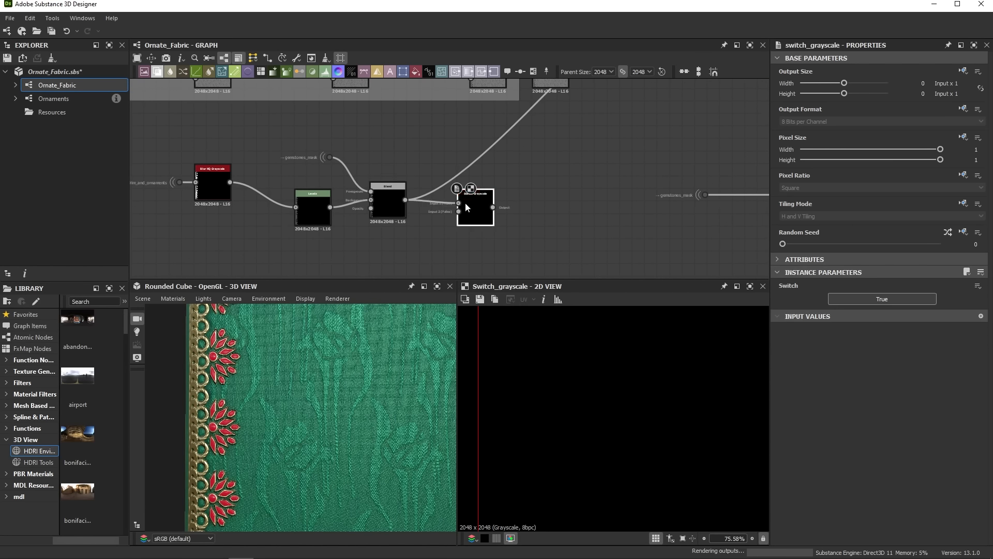
Step: Create a black grayscale Uniform Color node and connect it to that Switch Grayscale's second input
key("space")
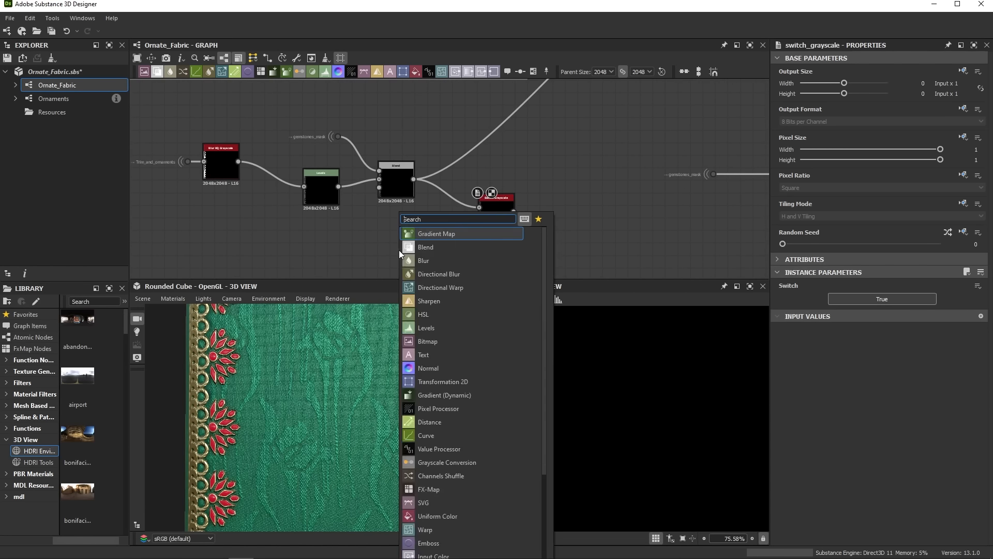
left_click(418, 249)
left_click(502, 227)
left_click_drag(414, 248, 482, 200)
double_click(480, 199)
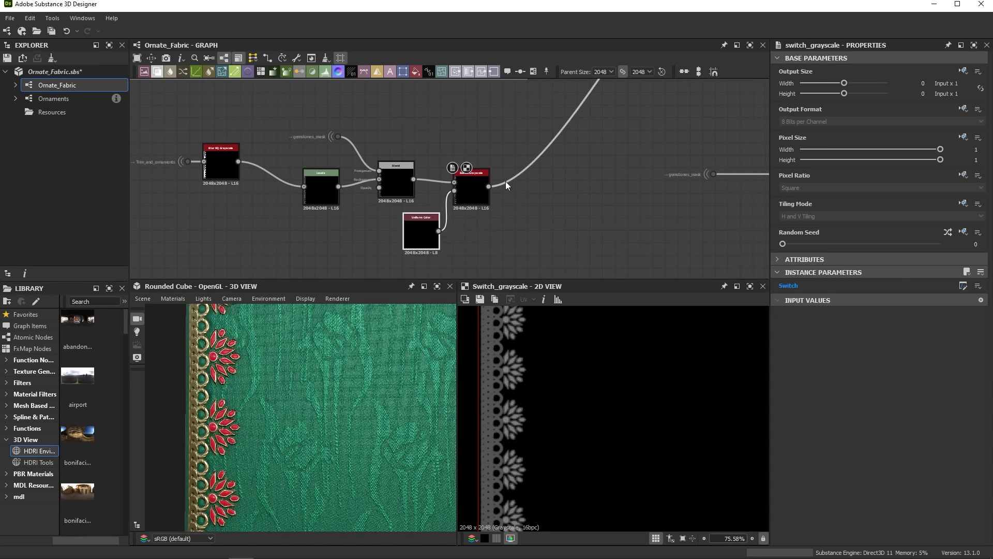
Step: Add another Switch Grayscale before the last output node and feed its first input from the gemstones_mask portal
middle_click_drag(755, 195, 584, 185)
key("space")
type("sw")
left_click(626, 222)
left_click(542, 162)
left_click_drag(583, 184, 542, 162)
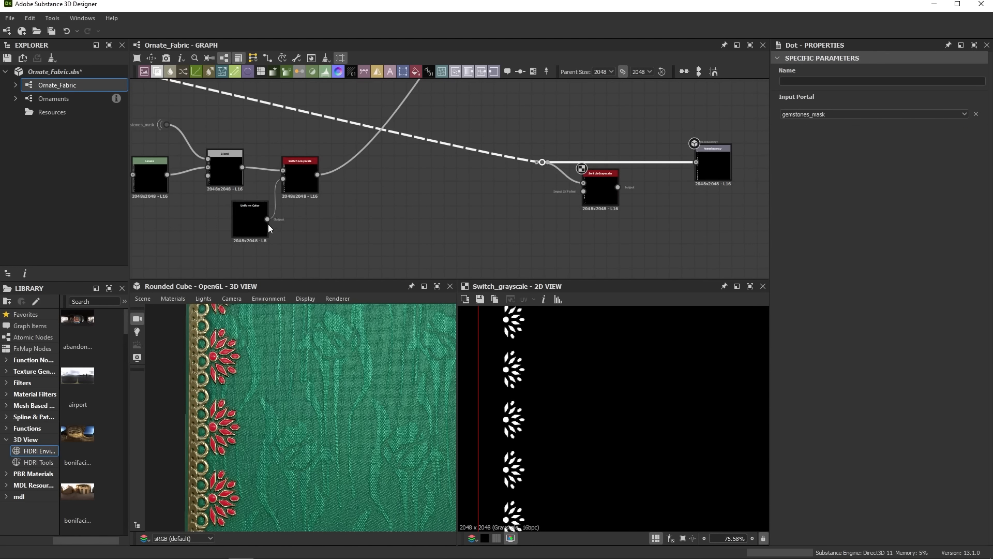
Step: Connect the black Uniform Color to the new switch's second input and route the switch into the output node
left_click(600, 191)
left_click_drag(267, 219, 696, 162)
left_click_drag(600, 181, 600, 169)
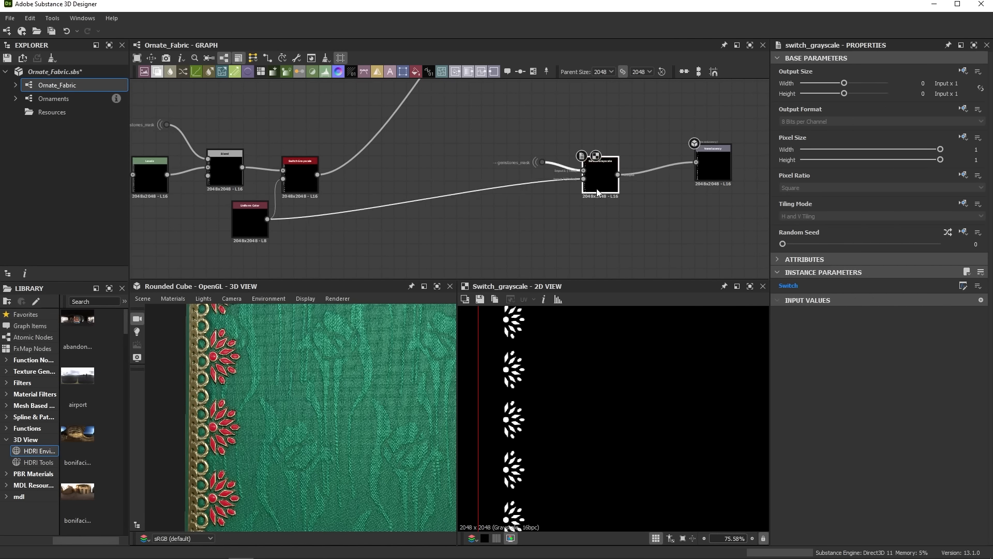
Step: Test the Trim parameter in the graph's input preview by toggling it off and back on
left_click(521, 241)
scroll(522, 241, "down", 6)
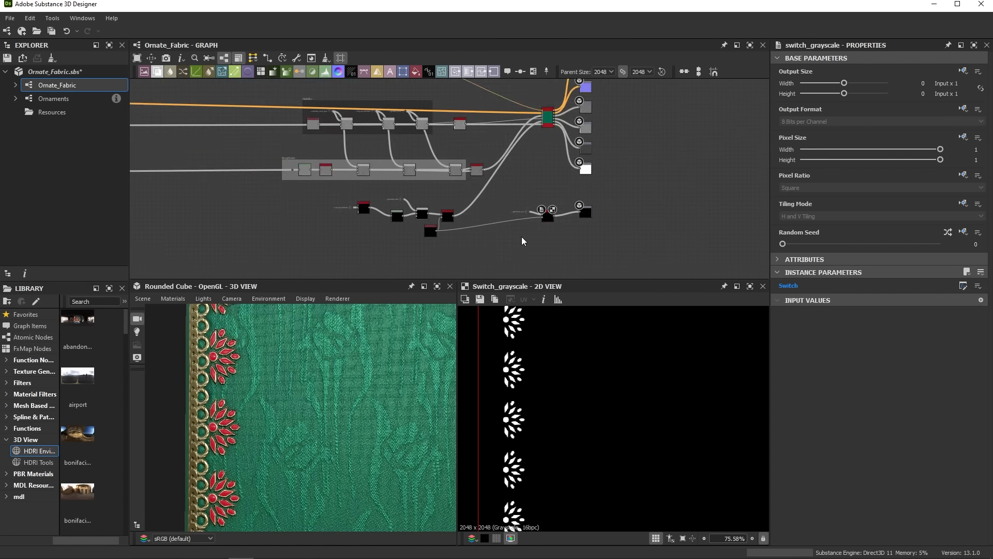
middle_click_drag(444, 201, 511, 218)
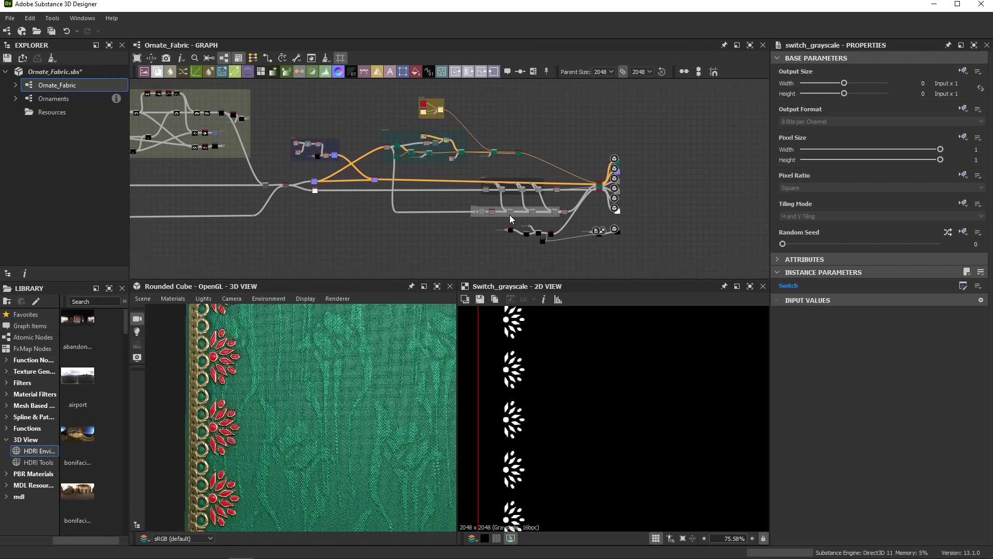
middle_click_drag(399, 236, 469, 214)
left_click(469, 214)
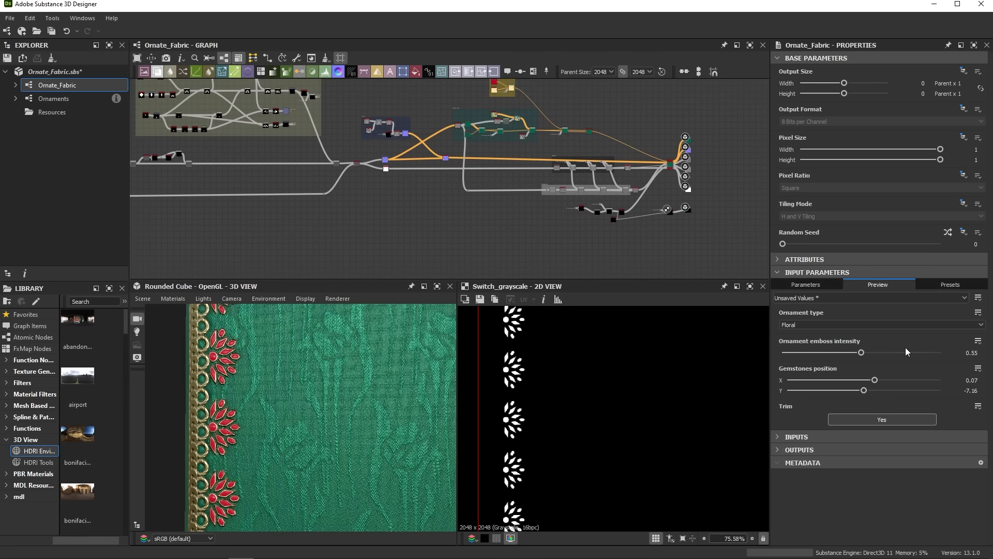
left_click(901, 419)
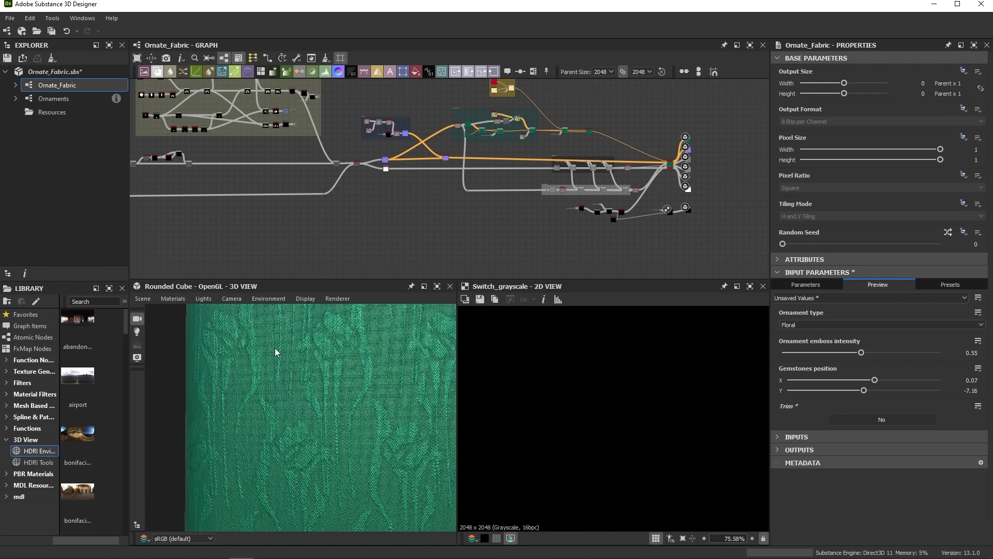
left_click(892, 419)
left_click(893, 418)
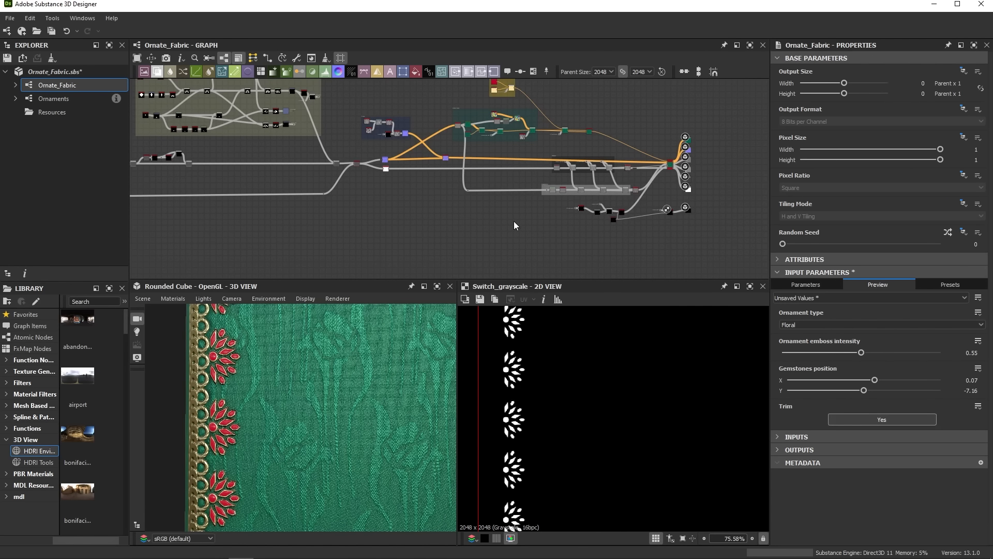
Step: Expose the Intensity of the Folds frame's Normal node as a new graph input labelled "Folds intensity"
middle_click_drag(352, 188, 367, 238)
scroll(423, 247, "up", 3)
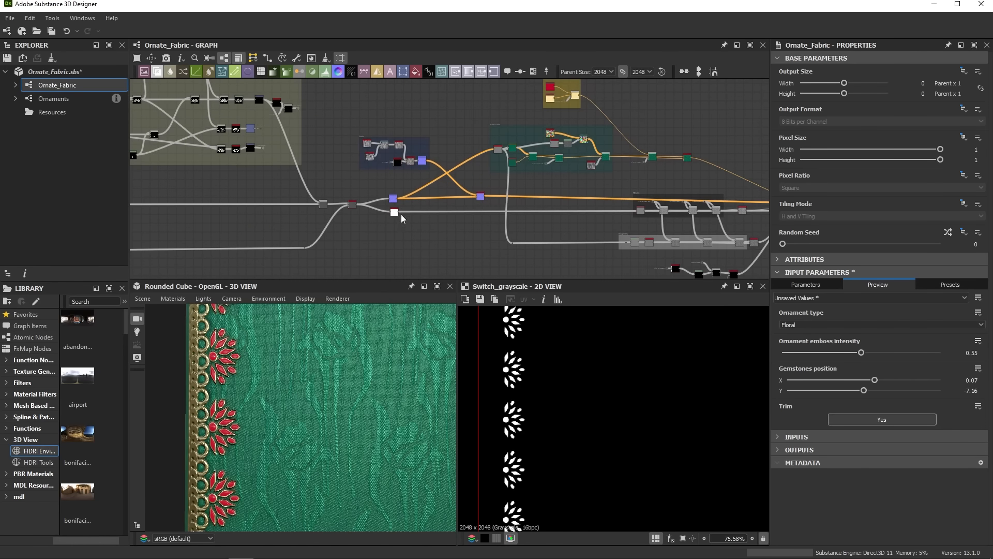
scroll(365, 390, "up", 3)
scroll(363, 422, "up", 2)
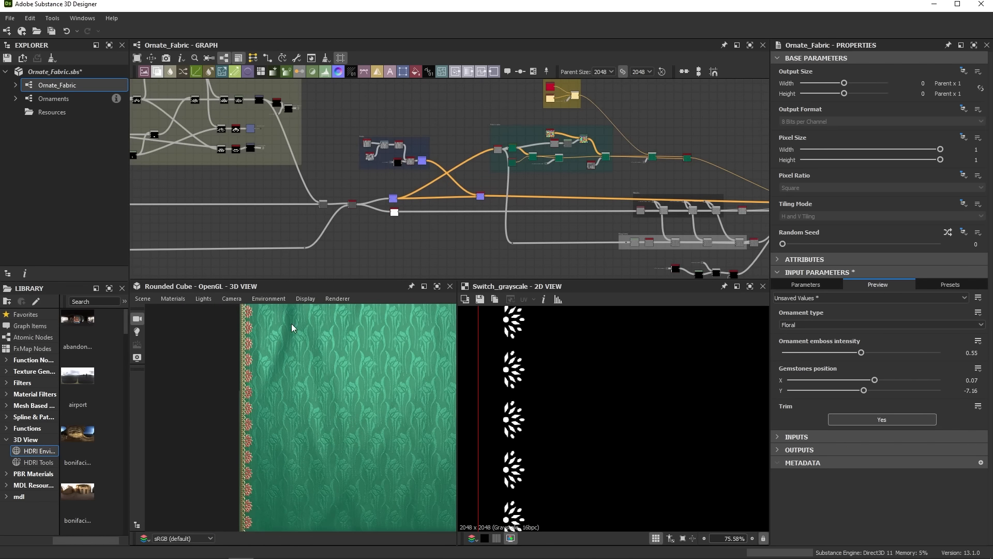
scroll(414, 163, "up", 7)
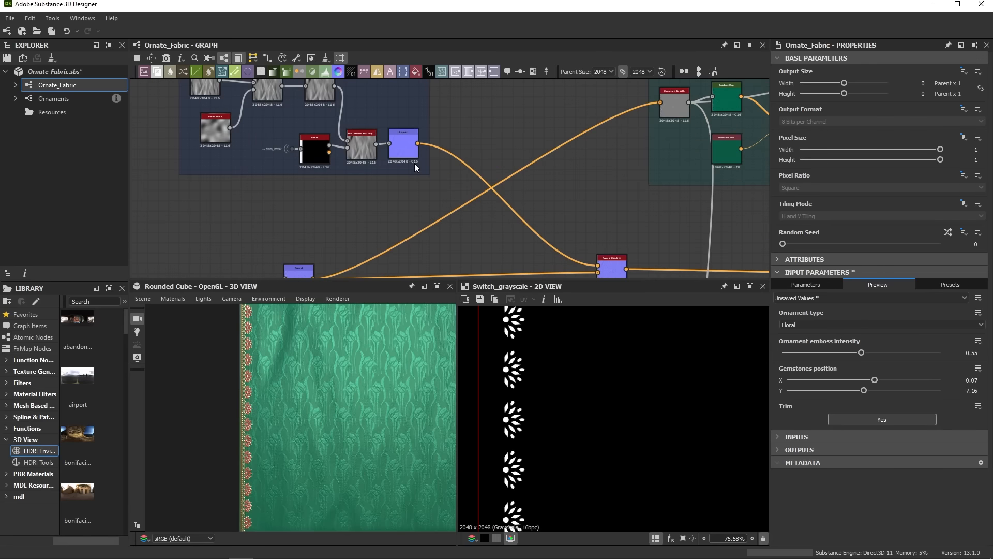
left_click(455, 209)
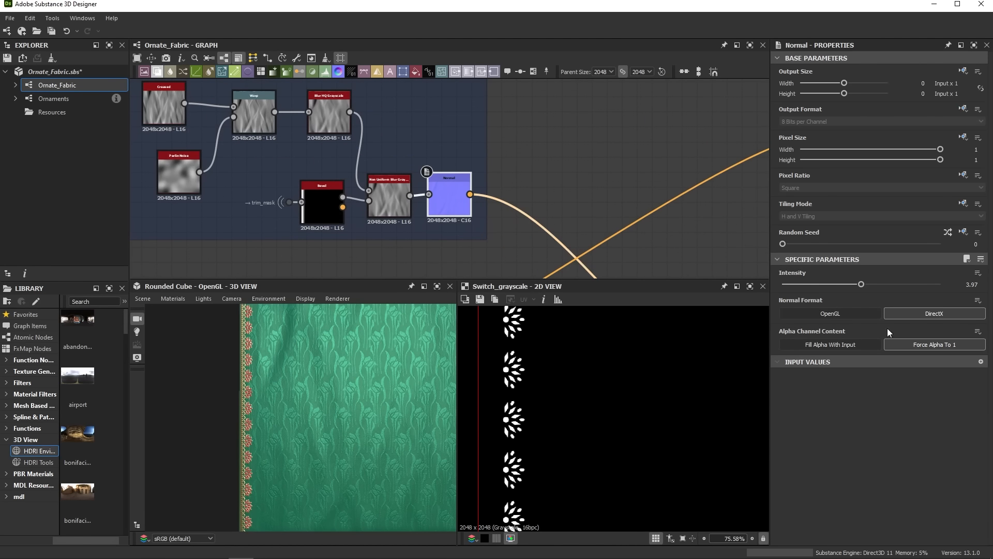
left_click(978, 273)
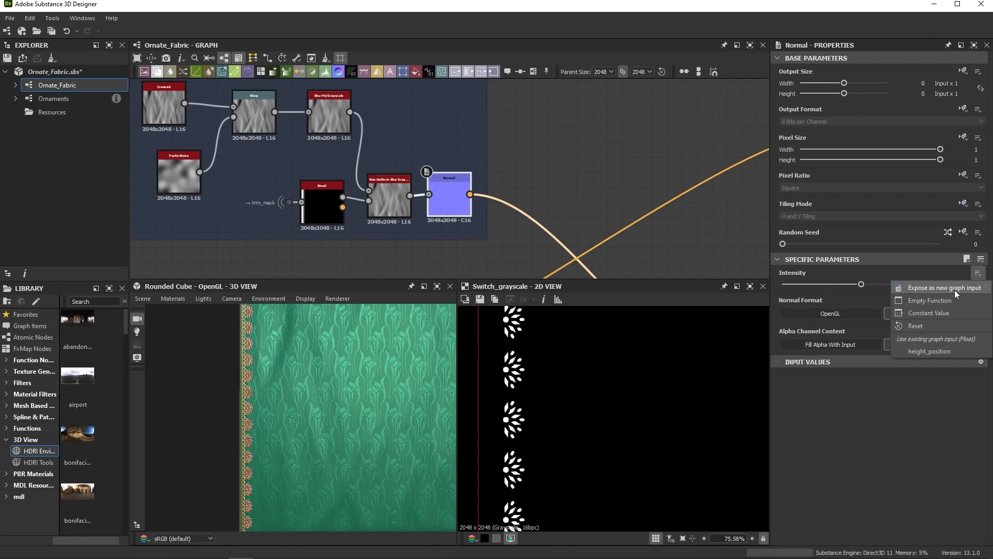
left_click(958, 289)
left_click(393, 214)
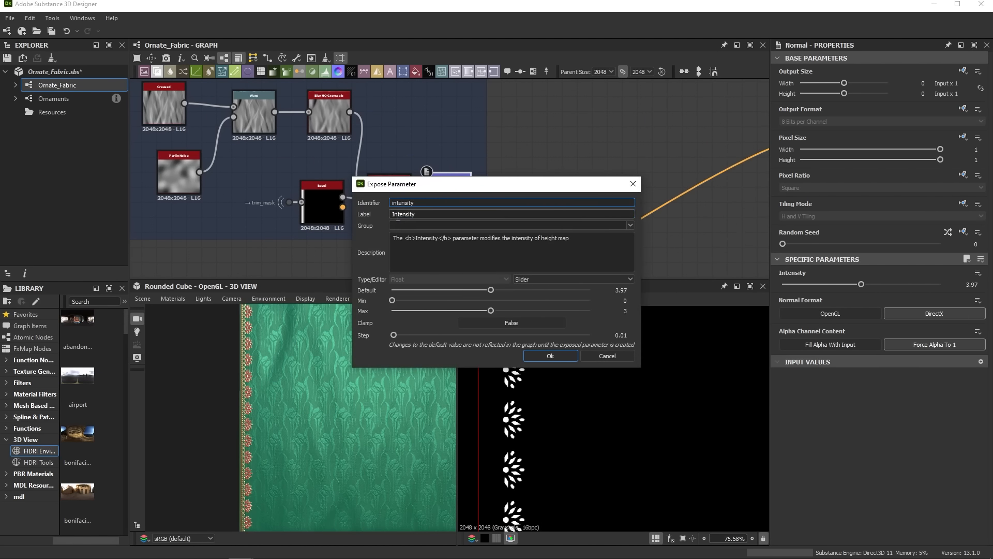
key("Caps_Lock")
type("Fold")
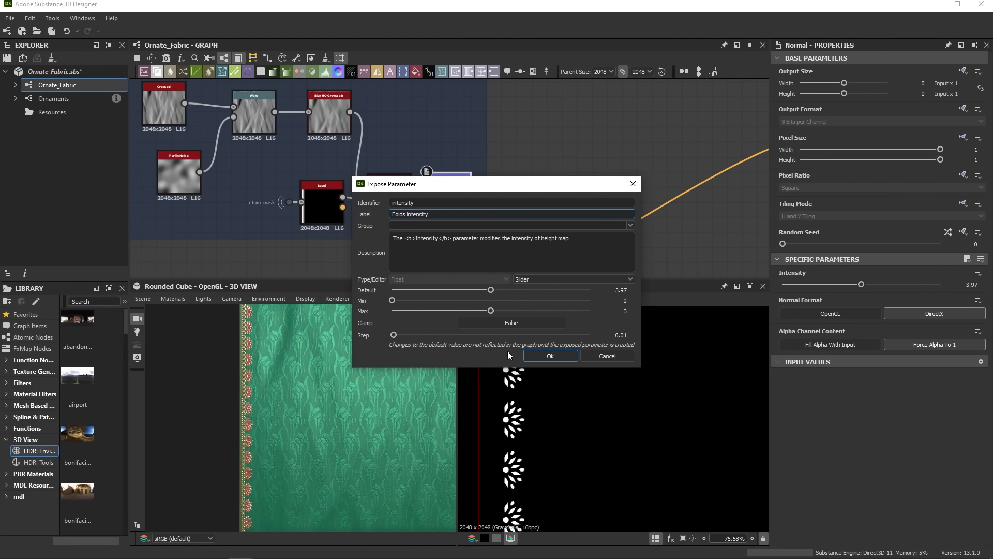
left_click(550, 355)
Step: Examine the fabric on the whole cube in the 3D view from a slightly rotated angle
scroll(495, 225, "down", 3)
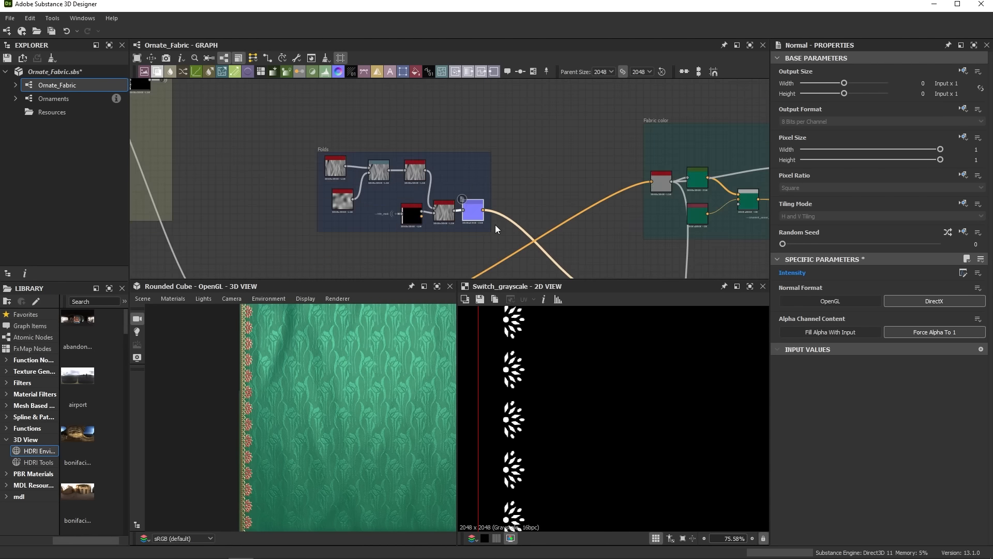
middle_click_drag(481, 231, 358, 193)
scroll(358, 192, "down", 1)
middle_click_drag(444, 220, 231, 308)
scroll(283, 512, "down", 2)
left_click_drag(284, 512, 302, 504)
scroll(340, 433, "up", 2)
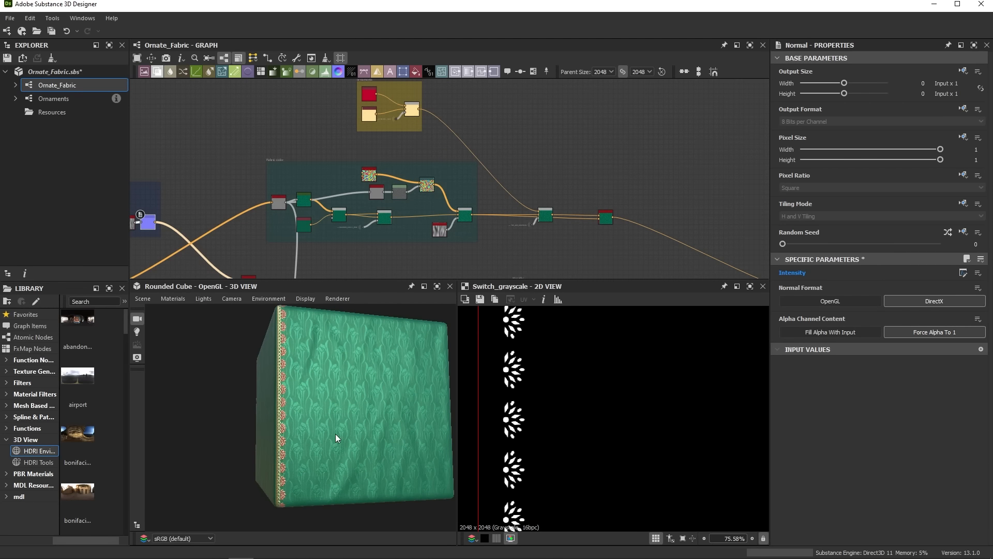
left_click_drag(335, 434, 318, 433)
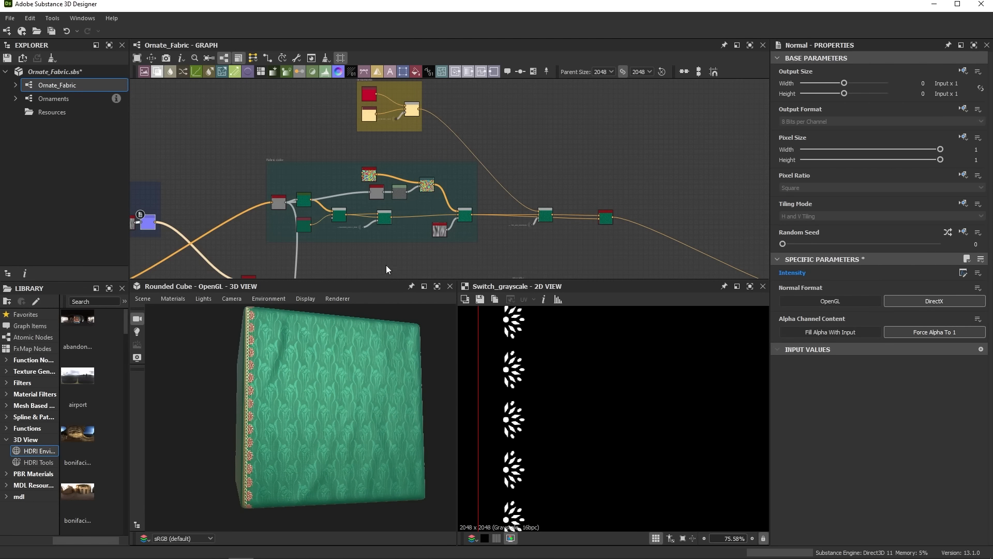
Step: Open the new graph input settings for the Output Color of the red Uniform Color in the ornaments frame
middle_click_drag(326, 163, 321, 222)
scroll(320, 182, "up", 2)
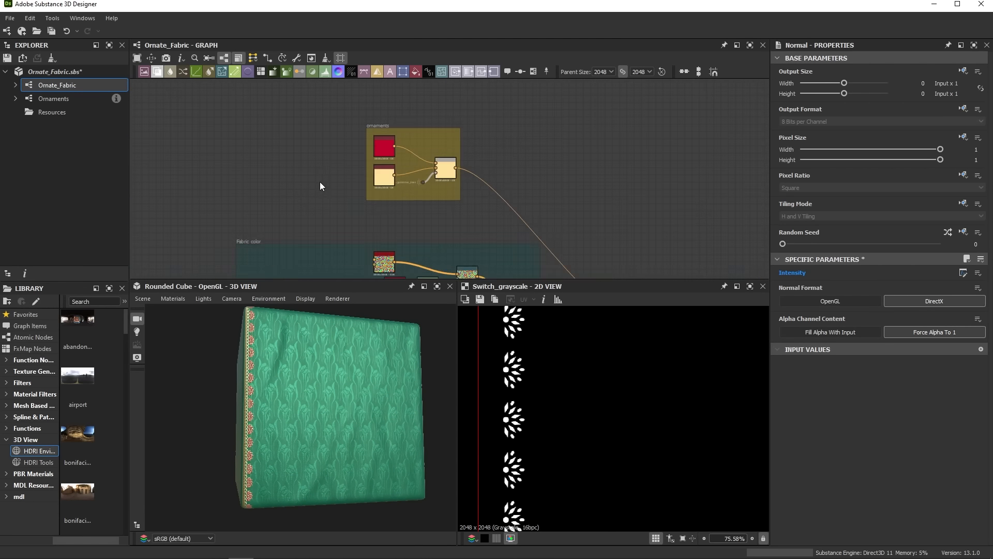
middle_click_drag(320, 182, 302, 204)
scroll(362, 124, "up", 3)
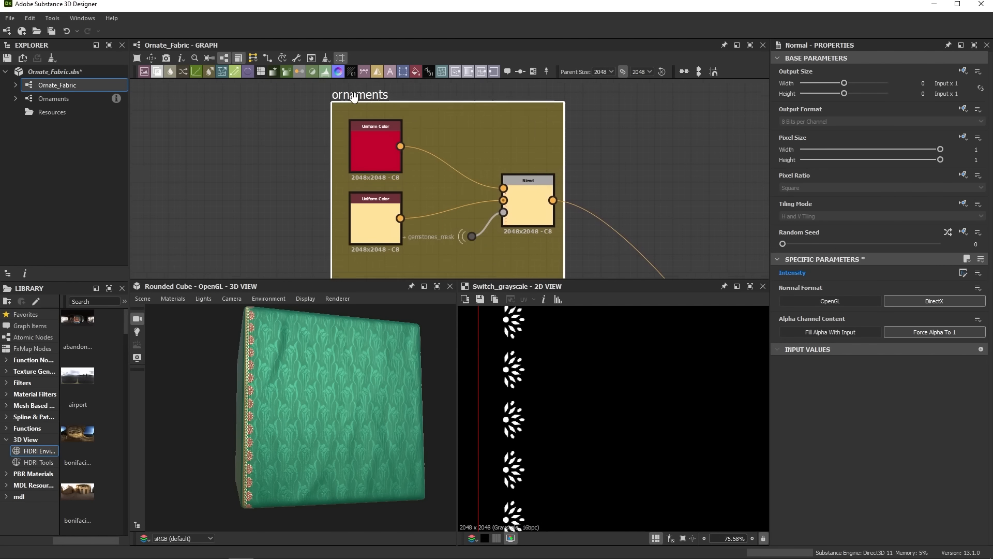
left_click(278, 188)
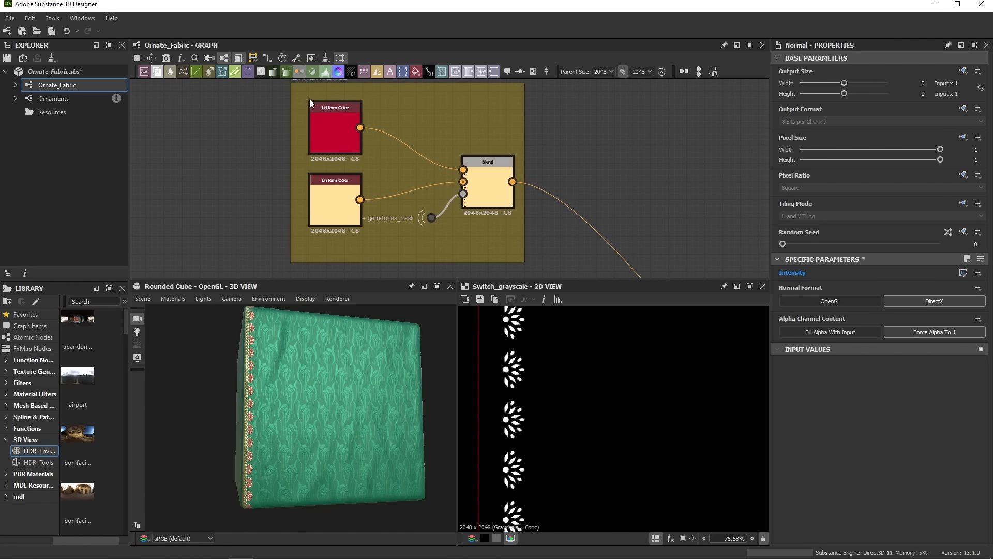
left_click(330, 123)
left_click(978, 302)
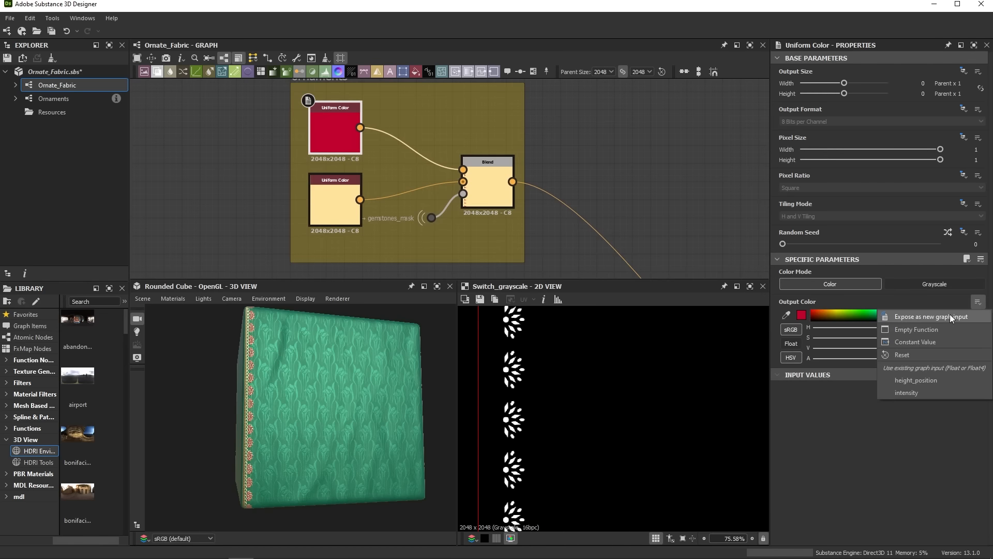
left_click(950, 314)
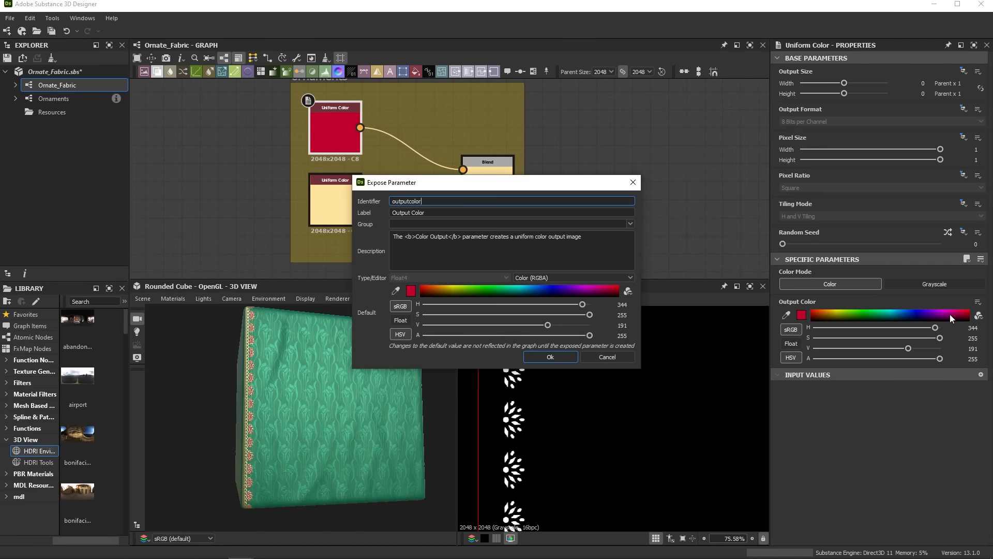
left_click(396, 291)
left_click(383, 297)
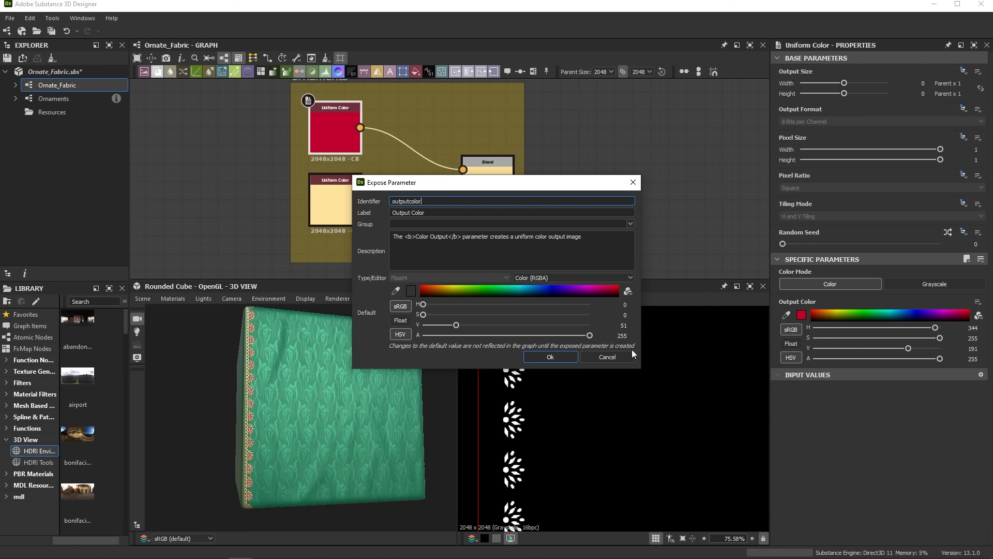
key("ctrl+z")
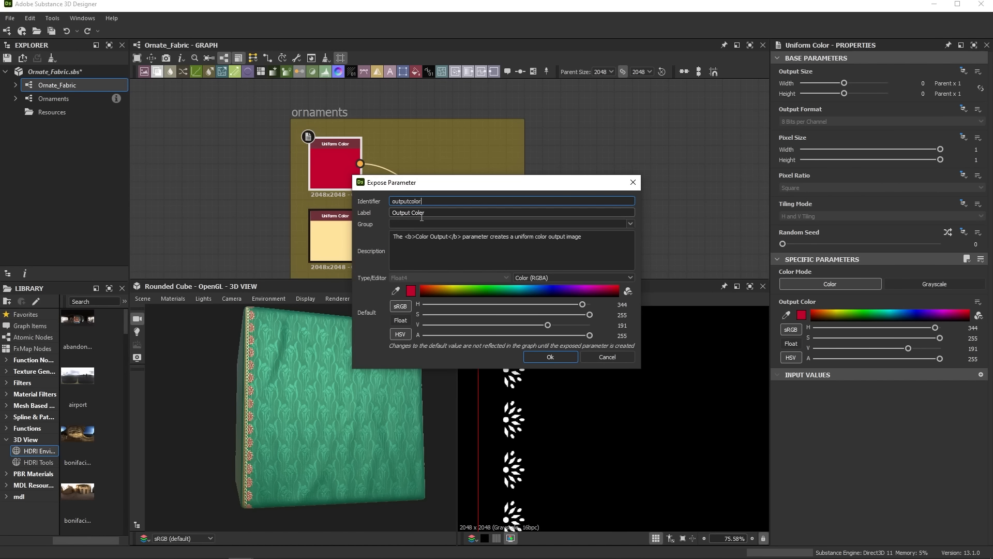
Step: Label the exposed red colour parameter "Gesmtones color" and create the graph input
key("Tab")
key("Caps_Lock")
type("Gesmtones color")
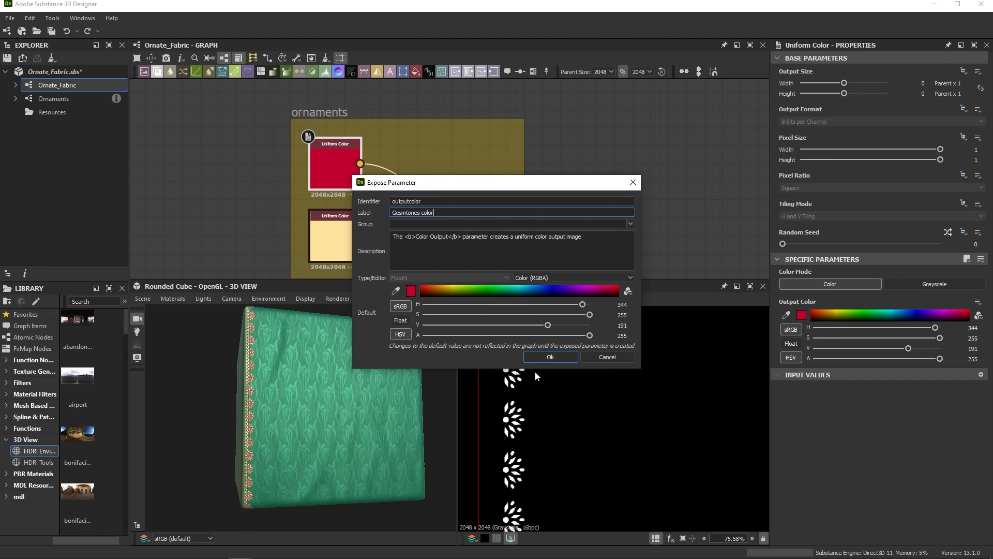
left_click(542, 358)
Step: Expose the Output Color of the cream Uniform Color as a new graph input labelled "Metal color"
left_click(349, 209)
left_click(978, 302)
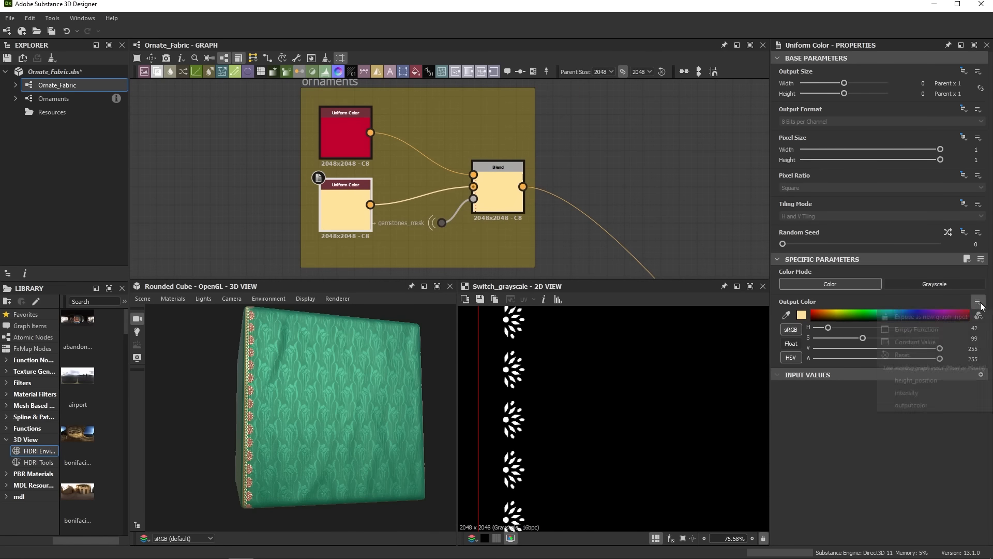
left_click(916, 316)
type("Metal color")
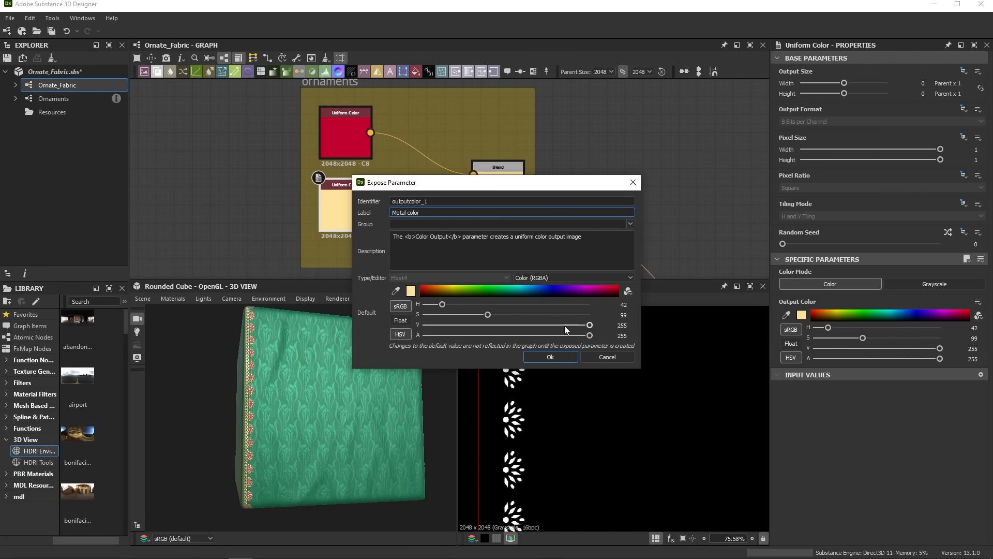
left_click(561, 356)
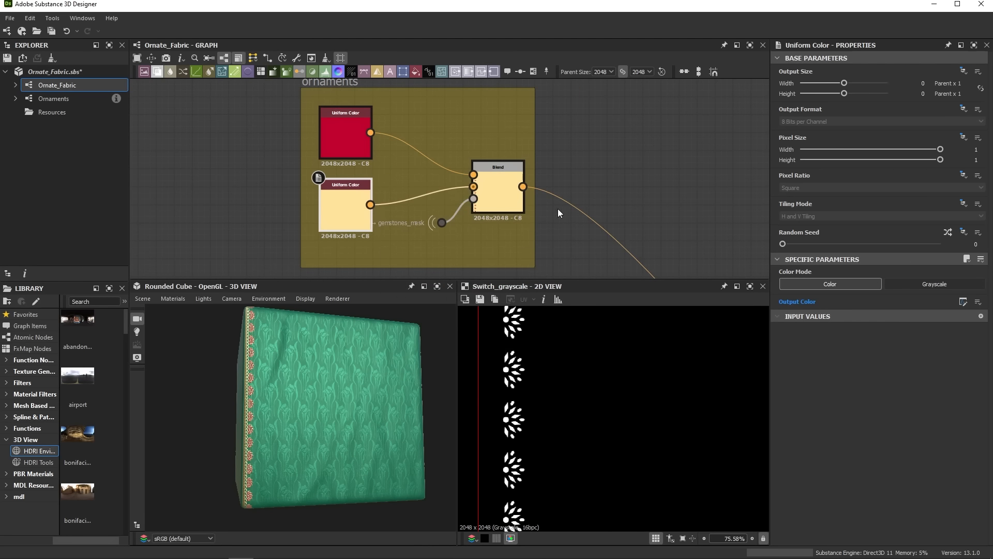
scroll(558, 209, "down", 1)
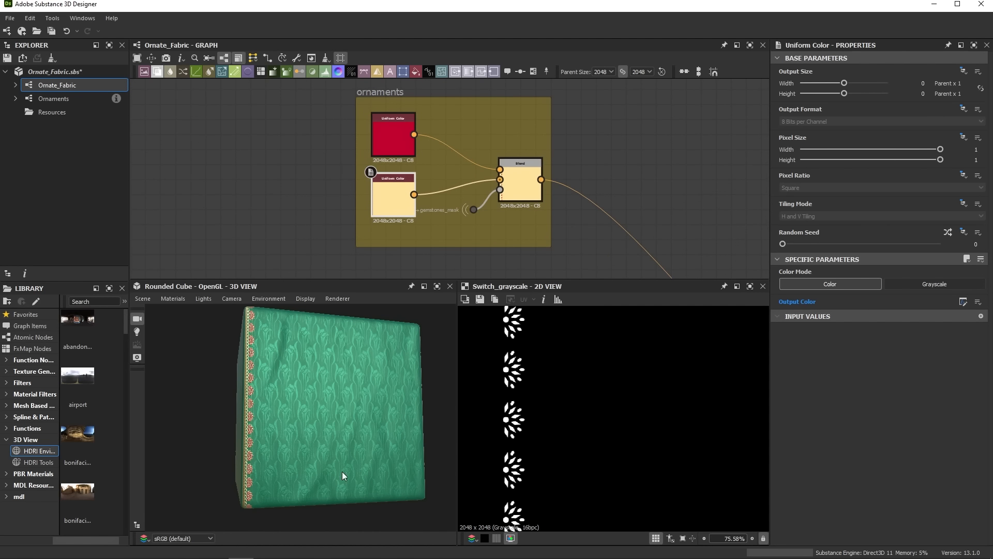
Step: Inspect the gradient keys of the Gradient Map in the Fabric color frame
scroll(381, 237, "down", 2)
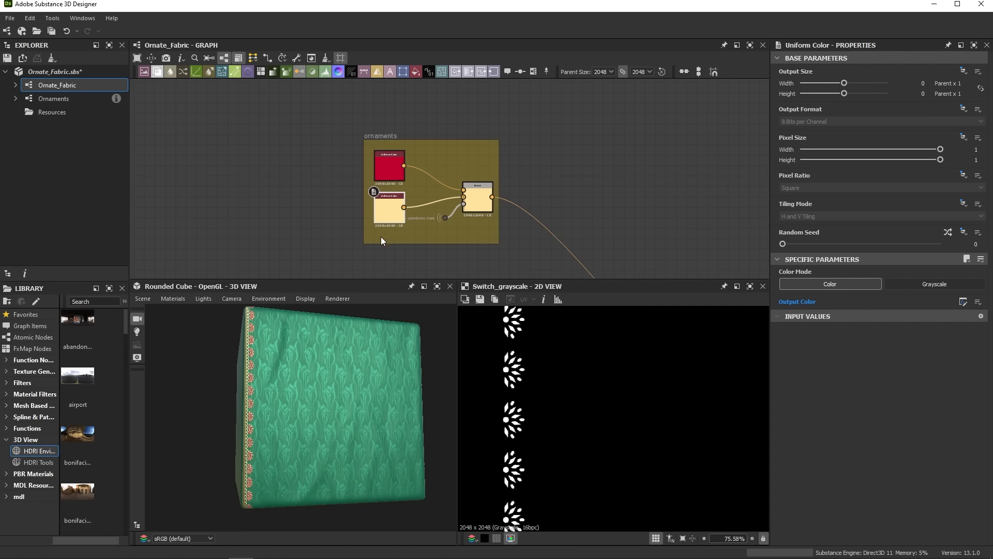
middle_click_drag(381, 237, 455, 122)
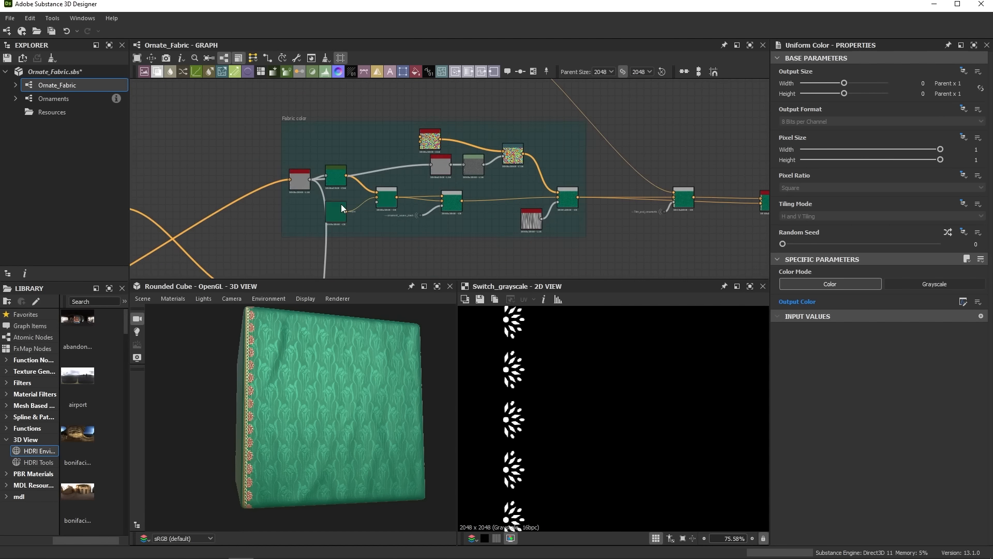
scroll(340, 204, "up", 2)
middle_click_drag(331, 201, 282, 219)
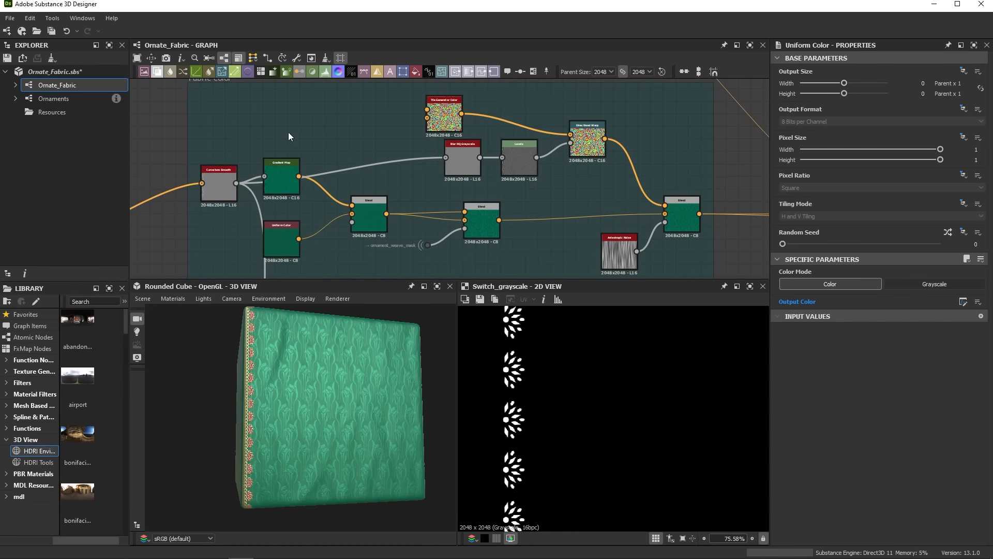
left_click(281, 162)
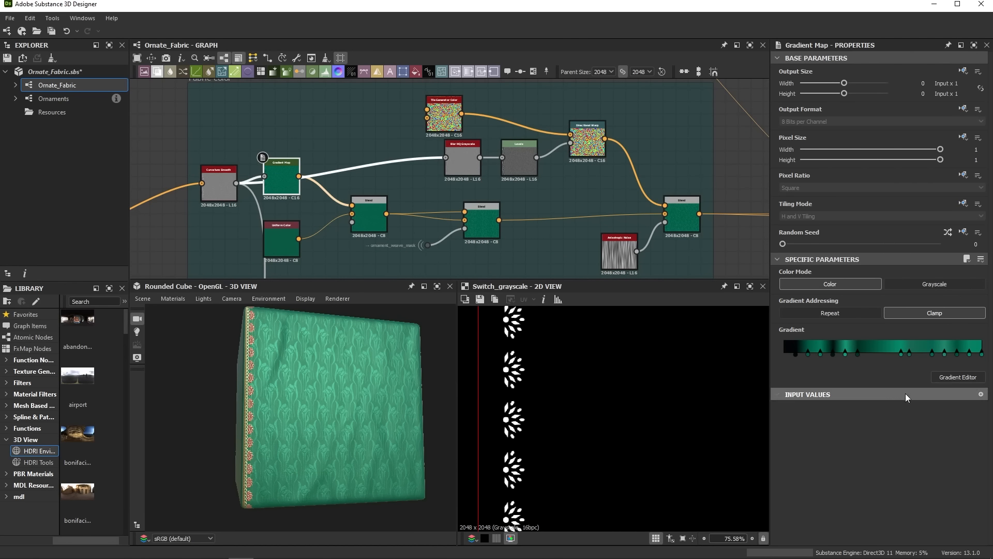
left_click(963, 381)
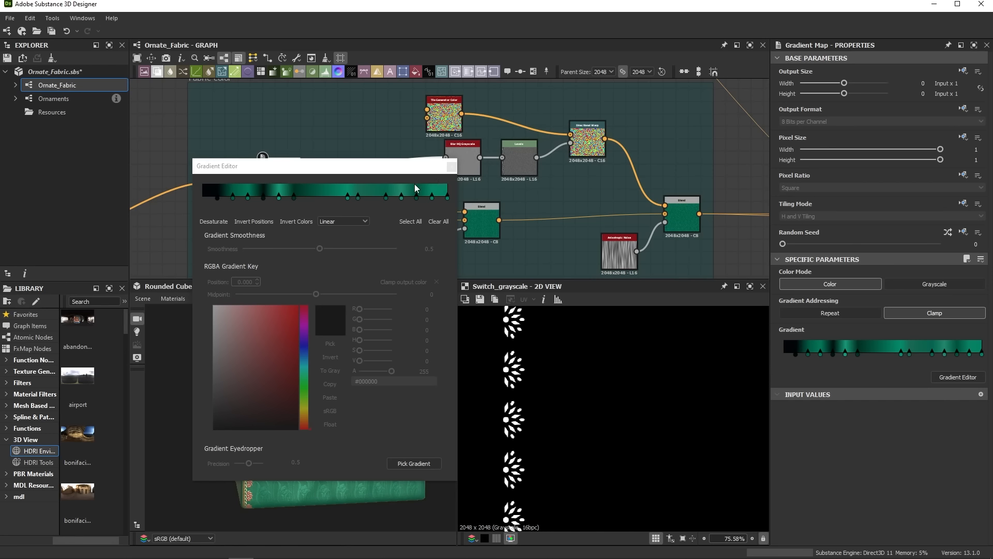
left_click(451, 166)
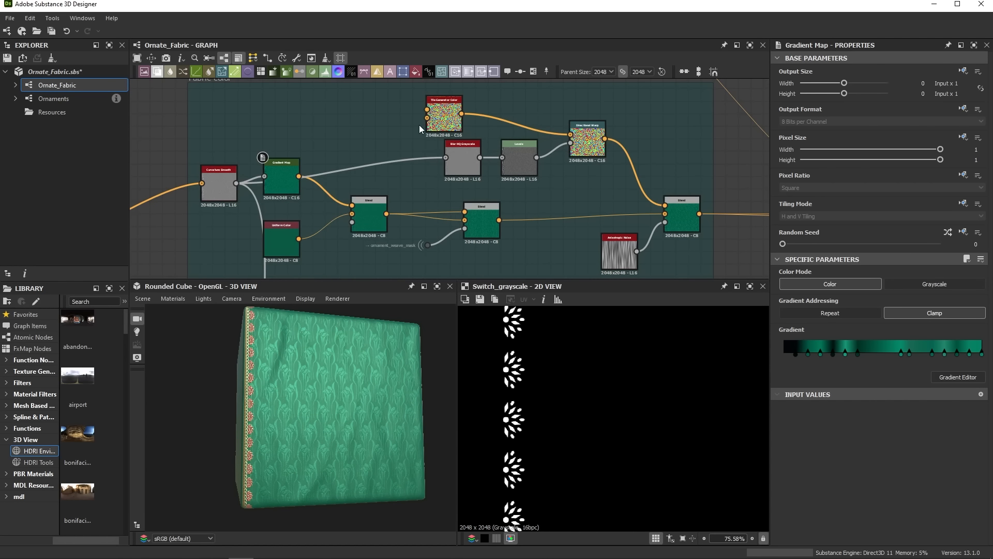
Step: Add an HSL node in the Fabric color frame and feed it from the Blend masked by ornament_weave_mask
scroll(351, 137, "down", 2)
middle_click_drag(356, 129, 320, 255)
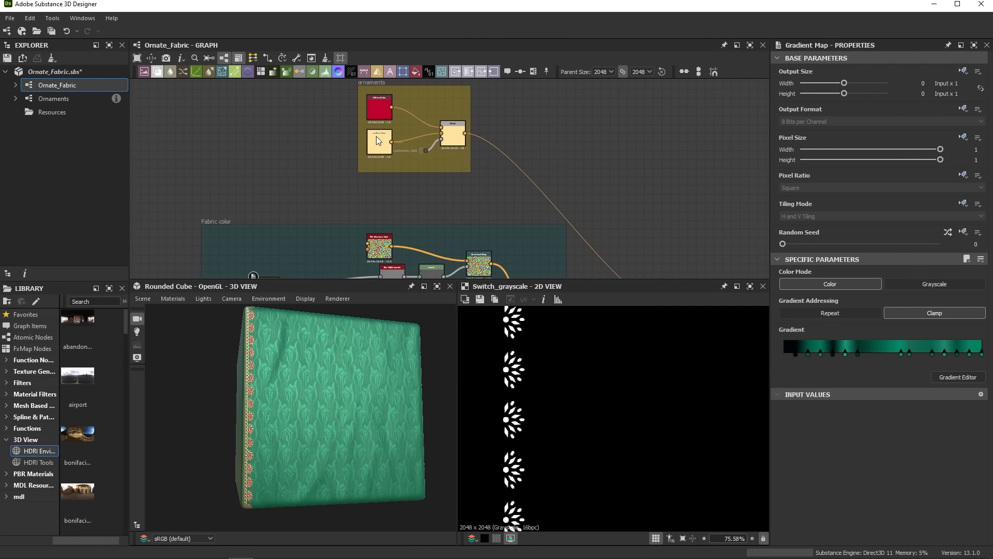
middle_click_drag(291, 252, 238, 166)
scroll(300, 161, "up", 2)
scroll(307, 164, "up", 2)
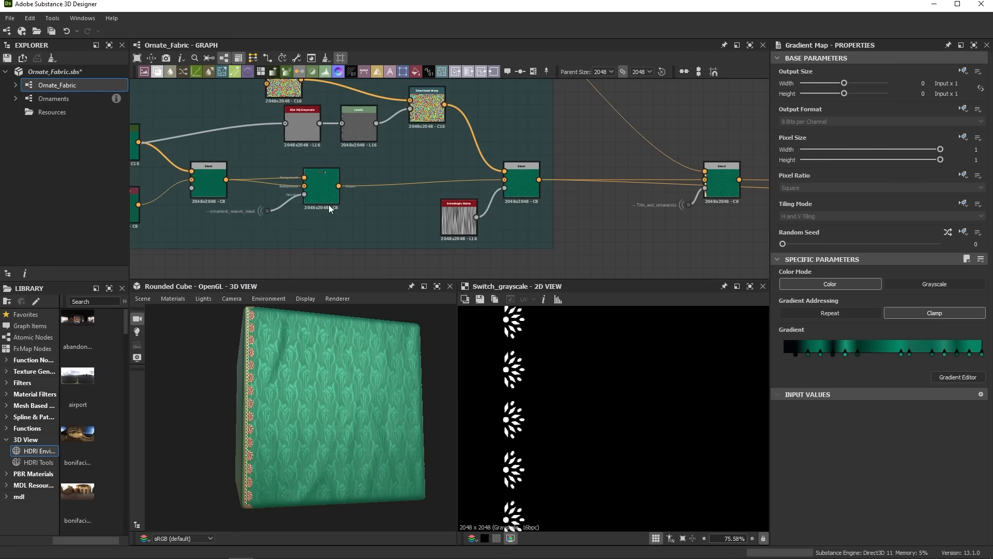
middle_click_drag(398, 219, 384, 215)
key("space")
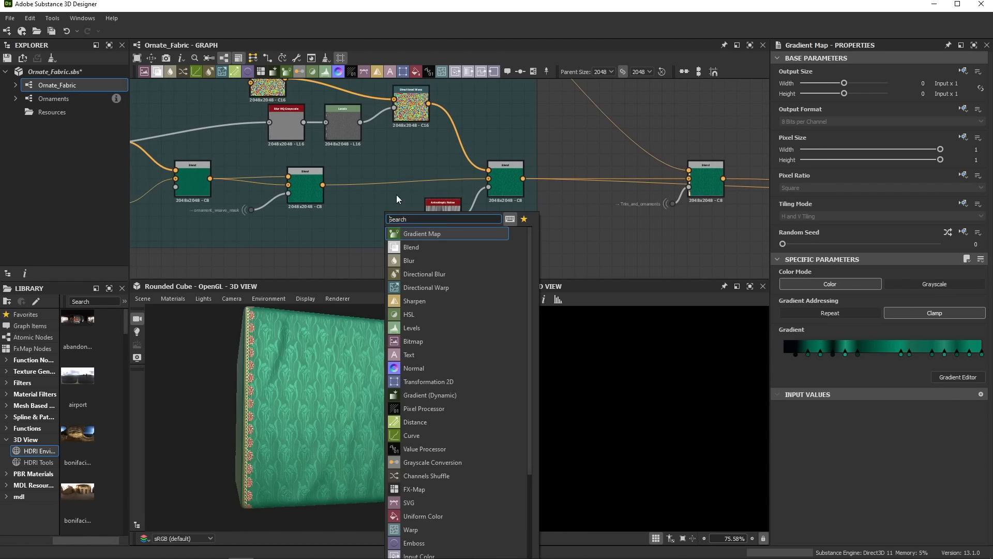
type("hsl")
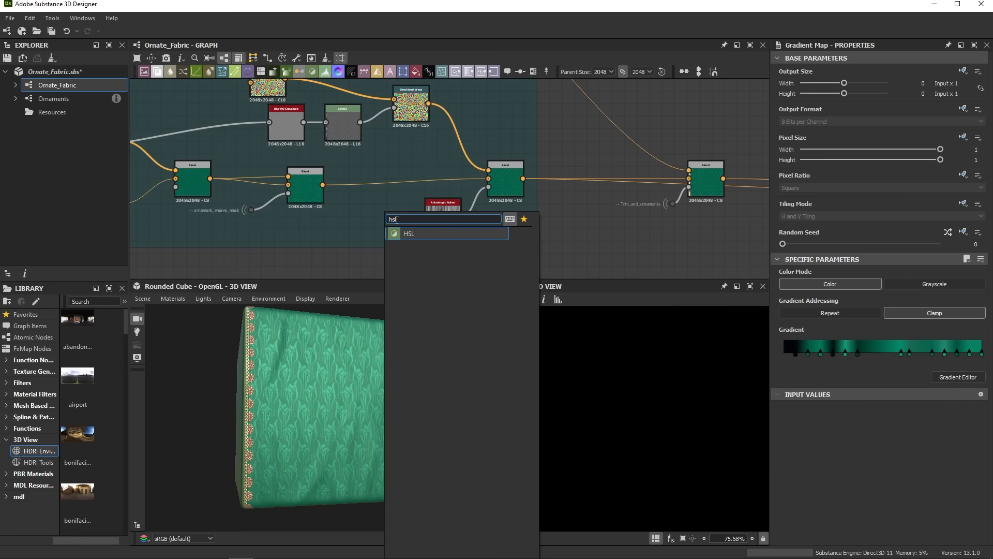
left_click(414, 233)
left_click_drag(322, 185, 363, 210)
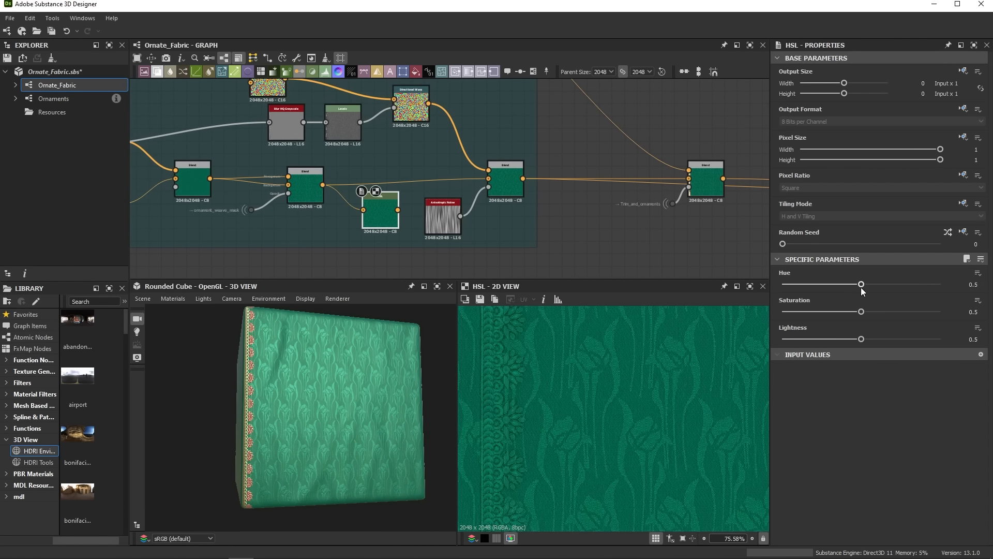
Step: Try a Hue of 0.37 on the HSL node, and delete the node
left_click_drag(861, 288, 840, 284)
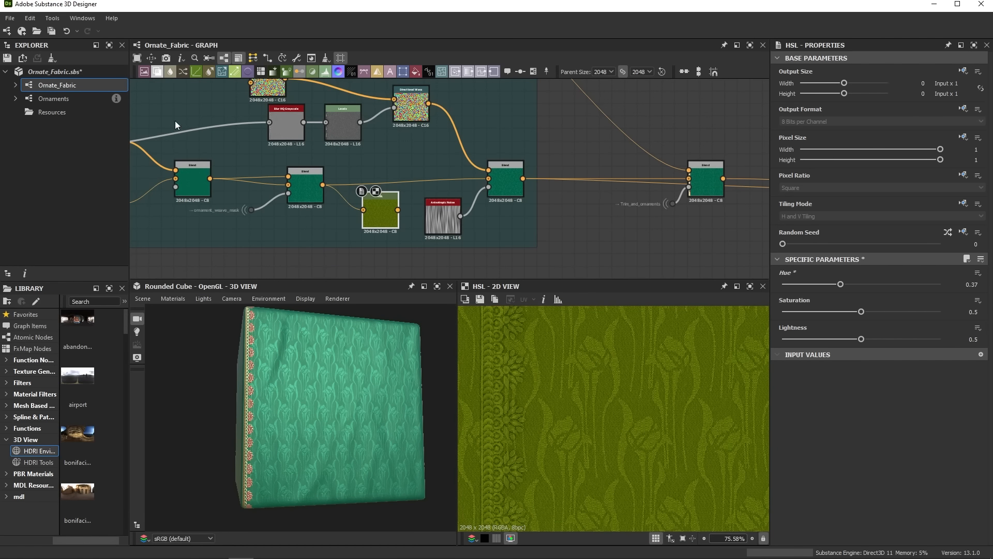
middle_click_drag(364, 199, 425, 207)
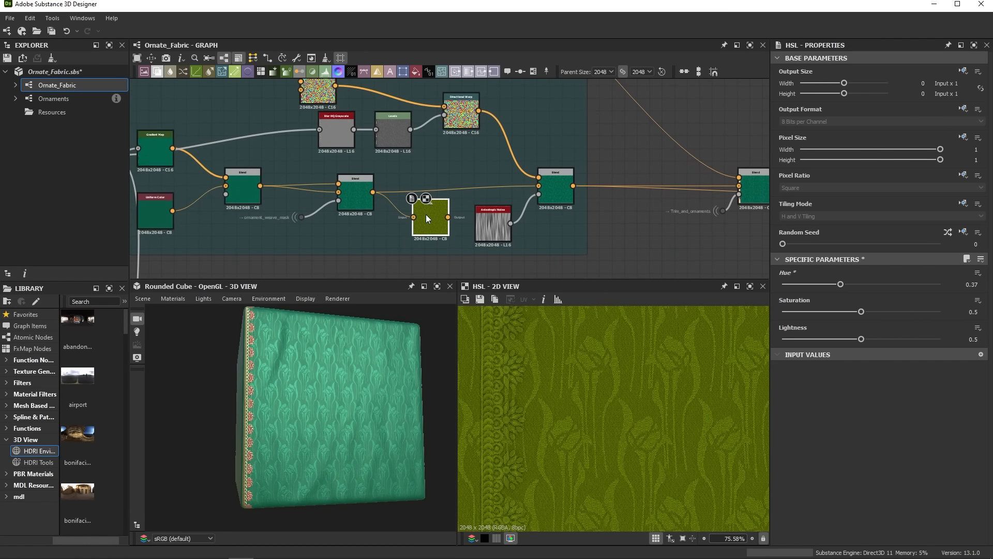
key("Delete")
Step: Add a Color Match node in the Fabric color frame, fed by the Blend masked by ornament_weave_mask
middle_click_drag(513, 212, 308, 209)
key("space")
type("color")
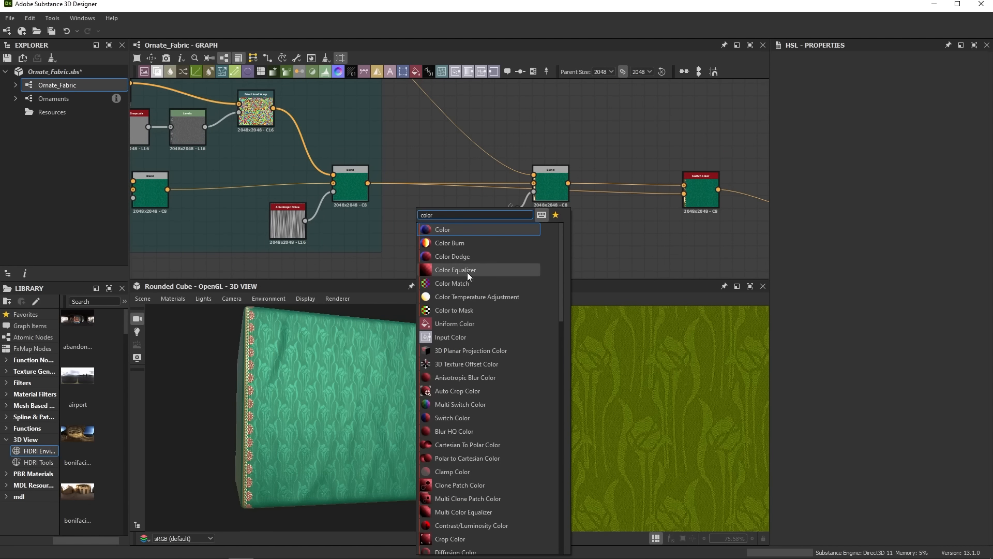
left_click(452, 283)
middle_click_drag(426, 214, 516, 206)
left_click_drag(516, 207, 329, 192)
middle_click_drag(330, 191, 411, 203)
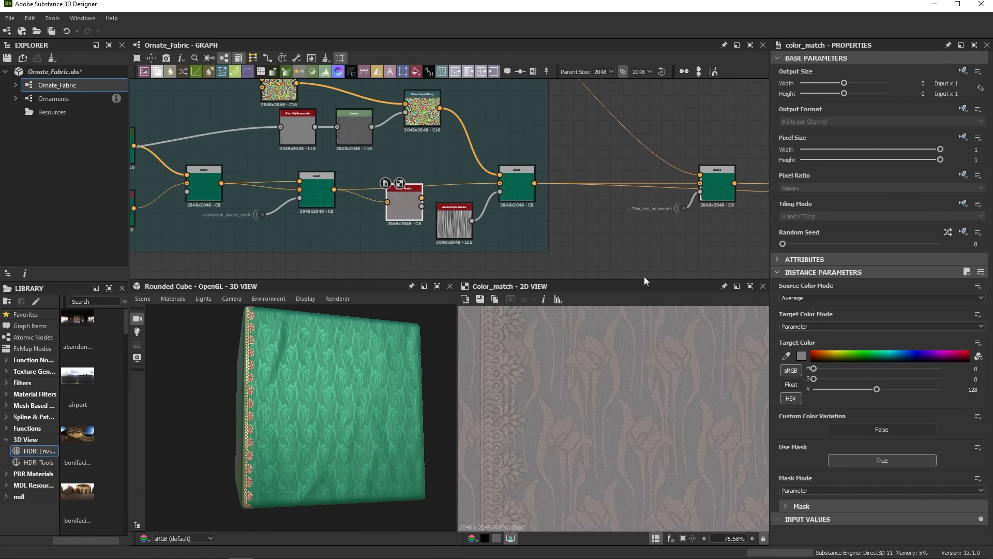
Step: Sample the green of the preceding Blend's thumbnail as the Target Color of the Color Match node
left_click(786, 356)
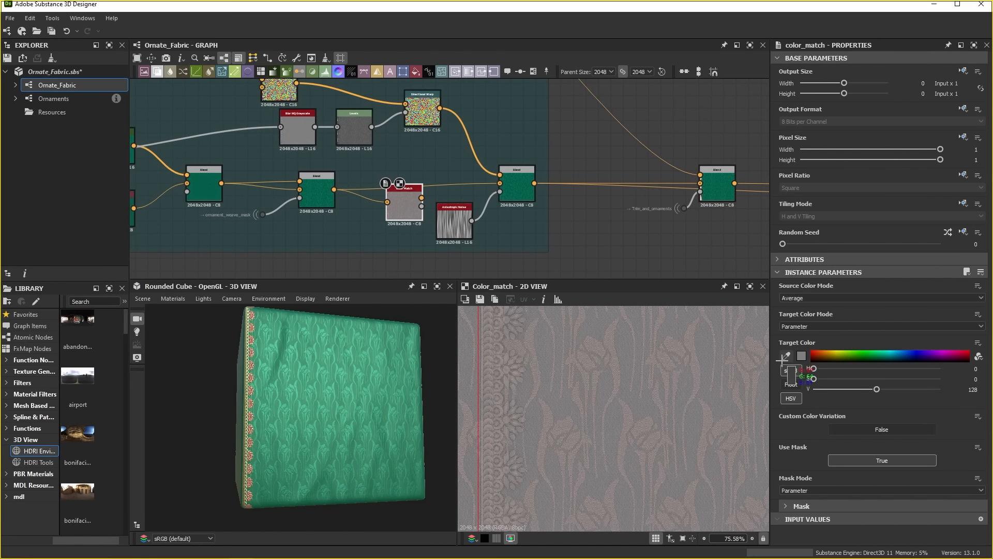
left_click(316, 193)
middle_click_drag(377, 189, 414, 196)
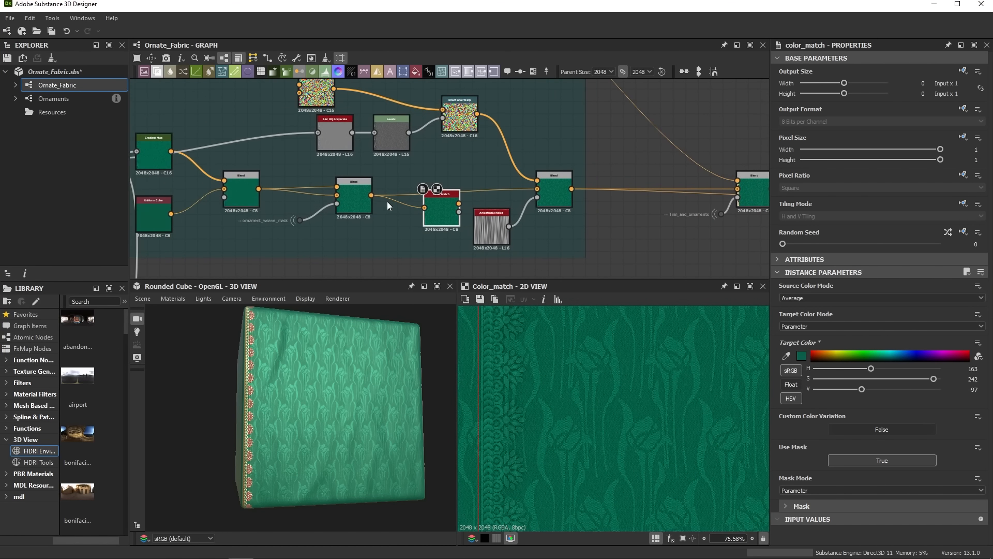
left_click(363, 199)
Step: Expose the Color Match node's Target Color as a new graph input labelled "Fabric color" and connect the node to the following Blend
left_click(442, 219)
left_click(979, 344)
left_click(926, 358)
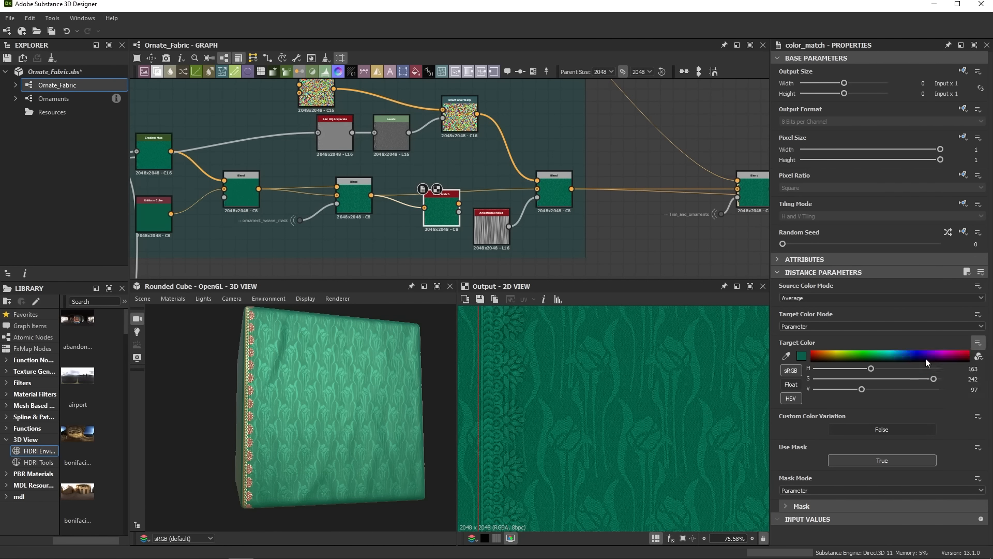
key("Caps_Lock")
type("F")
key("Caps_Lock")
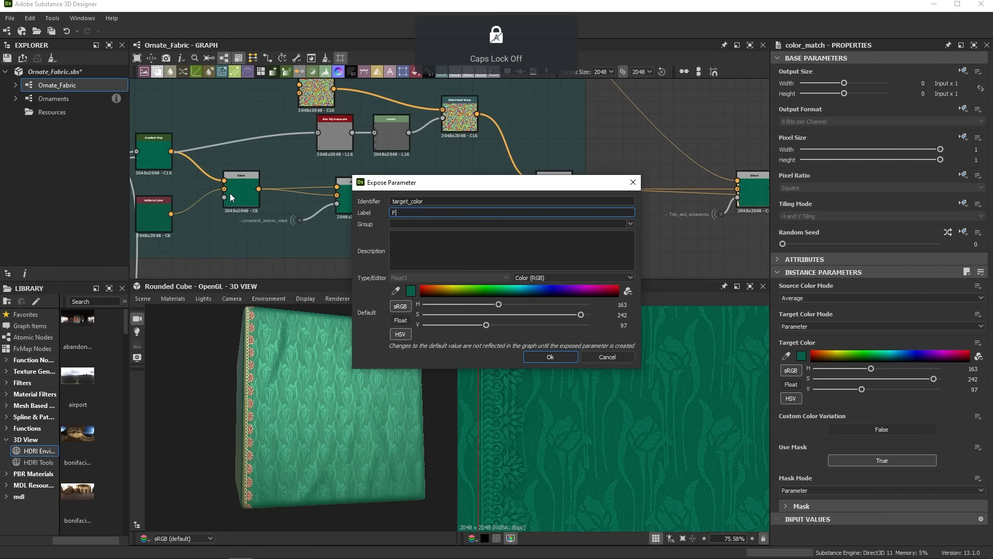
type("abric color")
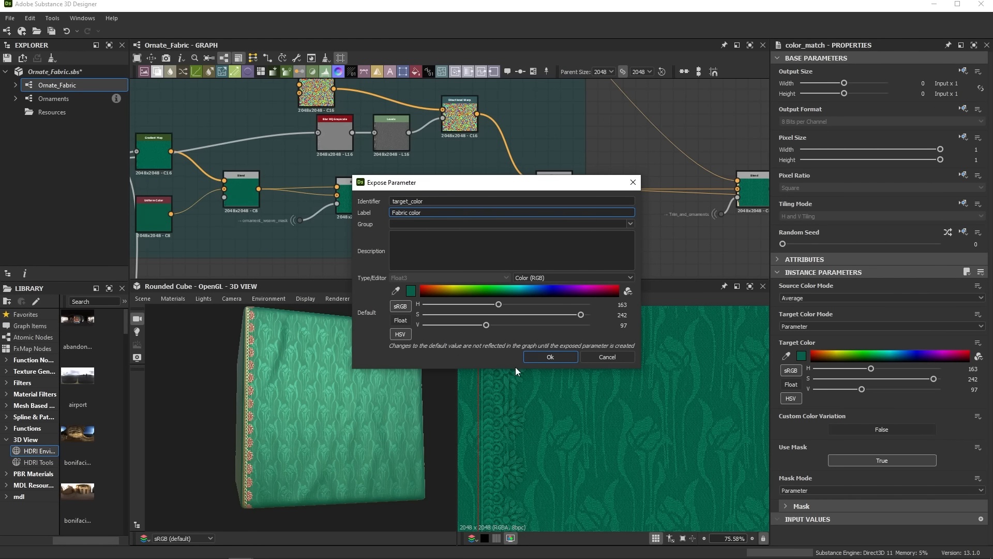
left_click(556, 356)
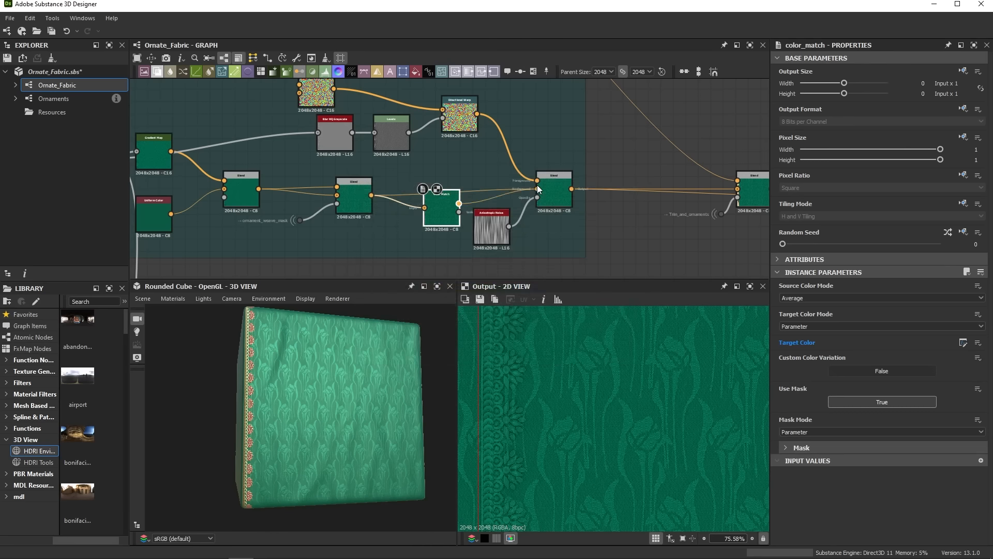
left_click(517, 183)
Step: Try a different Fabric color in the graph's input parameter preview
scroll(800, 460, "down", 5)
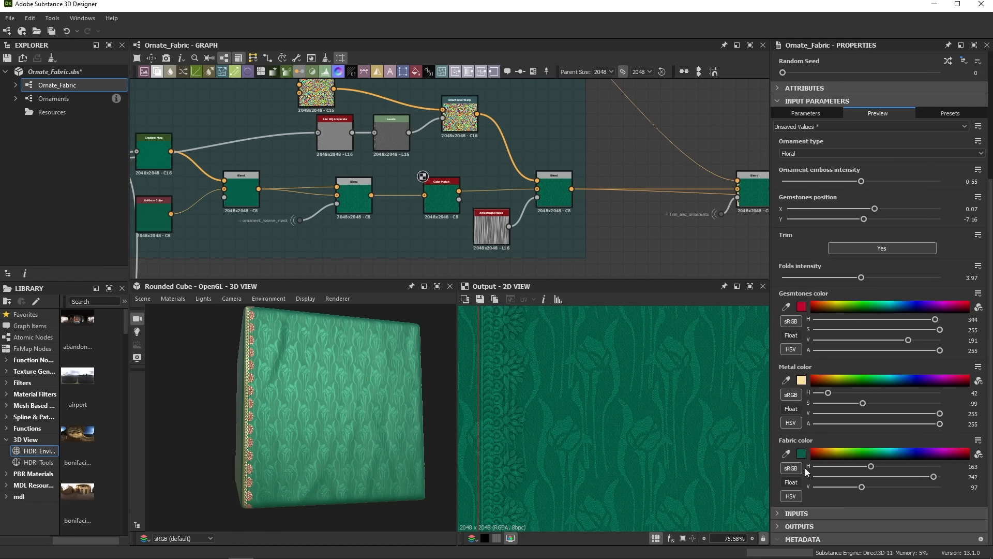
left_click(802, 452)
mouse_move(584, 440)
left_mouse_down()
mouse_move(594, 394)
mouse_move(531, 475)
mouse_move(585, 442)
left_mouse_up()
left_click(727, 354)
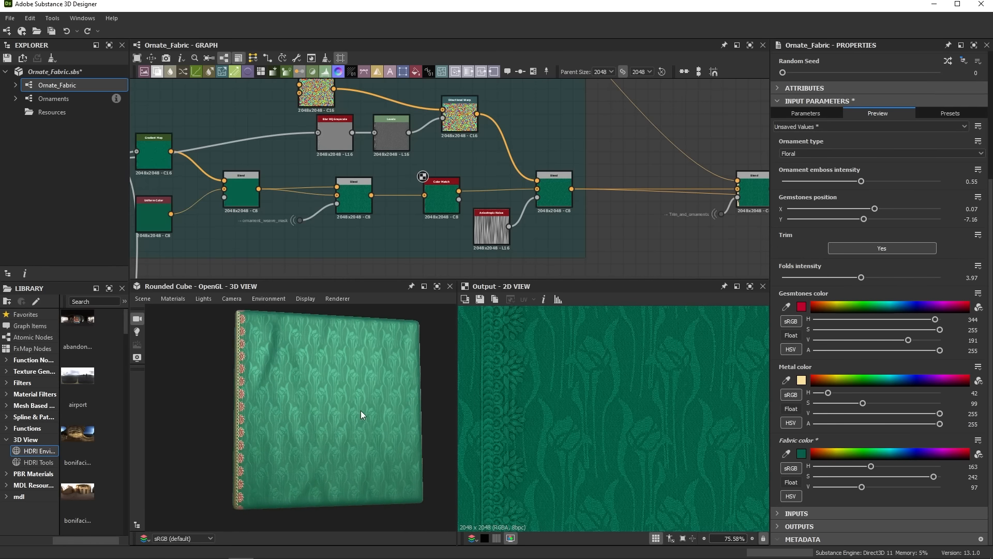
Step: Display the output of the Roughness frame's Levels node in the 2D view and examine it up close
scroll(556, 203, "down", 3)
scroll(556, 203, "down", 2)
middle_click_drag(556, 204, 300, 107)
left_click_drag(316, 371, 355, 319)
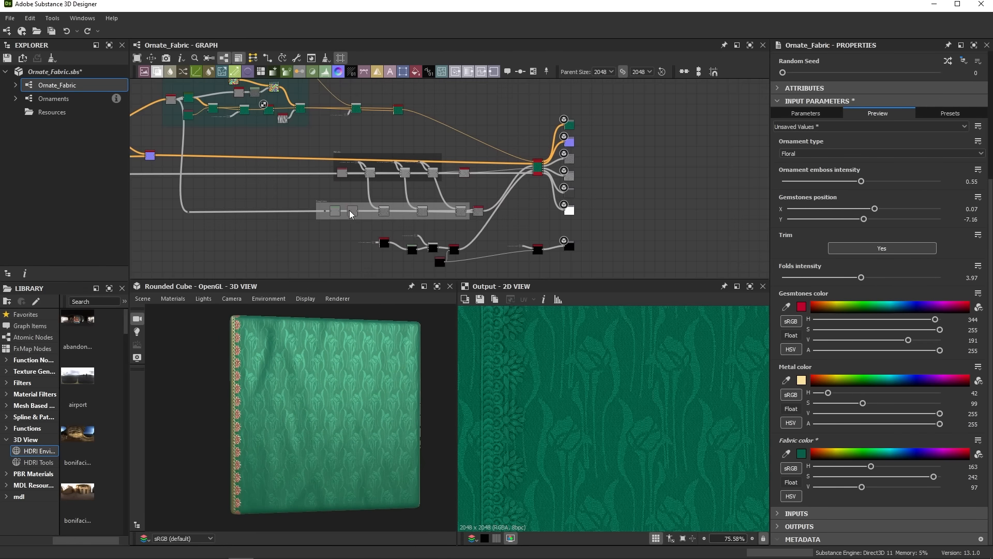
scroll(346, 210, "up", 5)
scroll(345, 210, "up", 3)
middle_click_drag(339, 216, 406, 197)
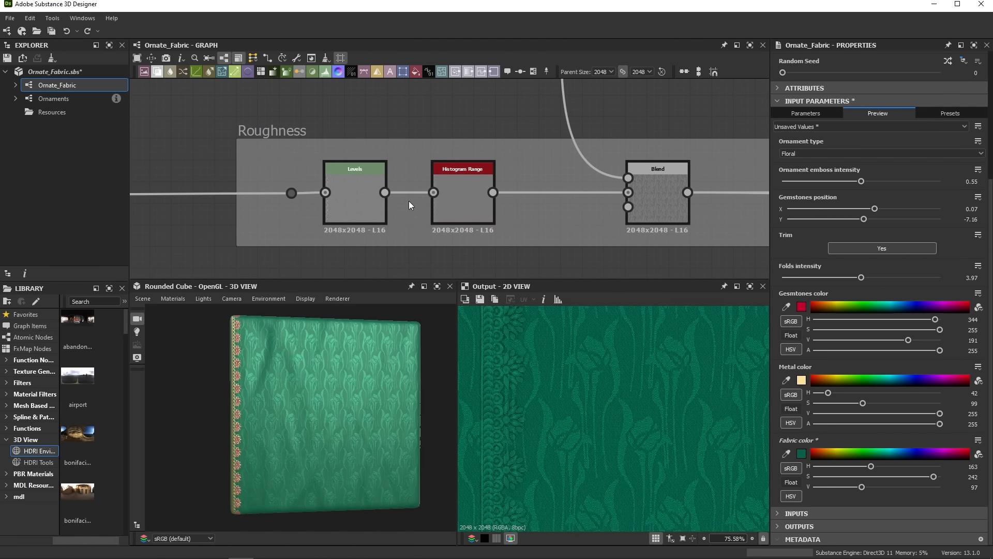
double_click(365, 199)
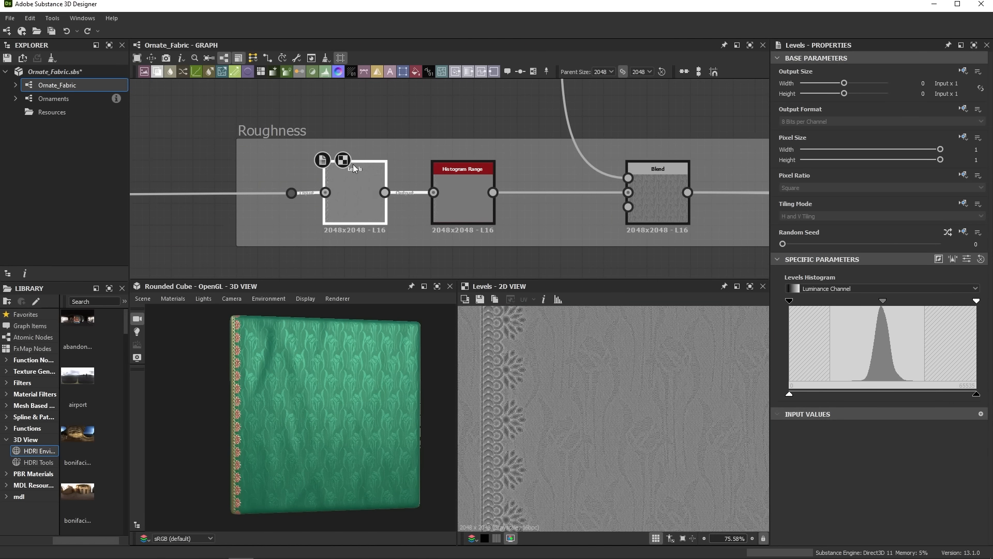
scroll(491, 377, "up", 3)
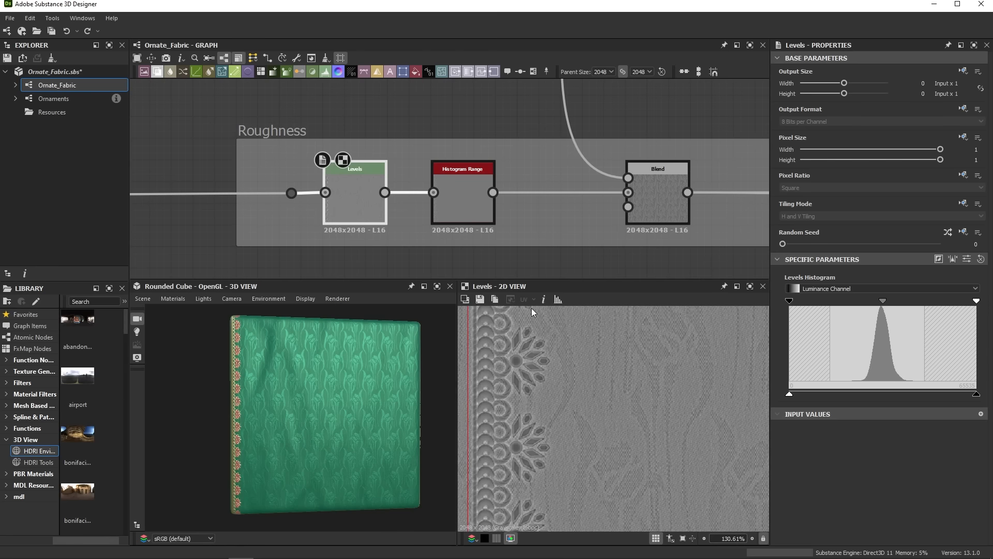
Step: Start exposing the Roughness frame's Histogram Range Position as a new graph input labelled "Fabric roughness"
left_click(470, 179)
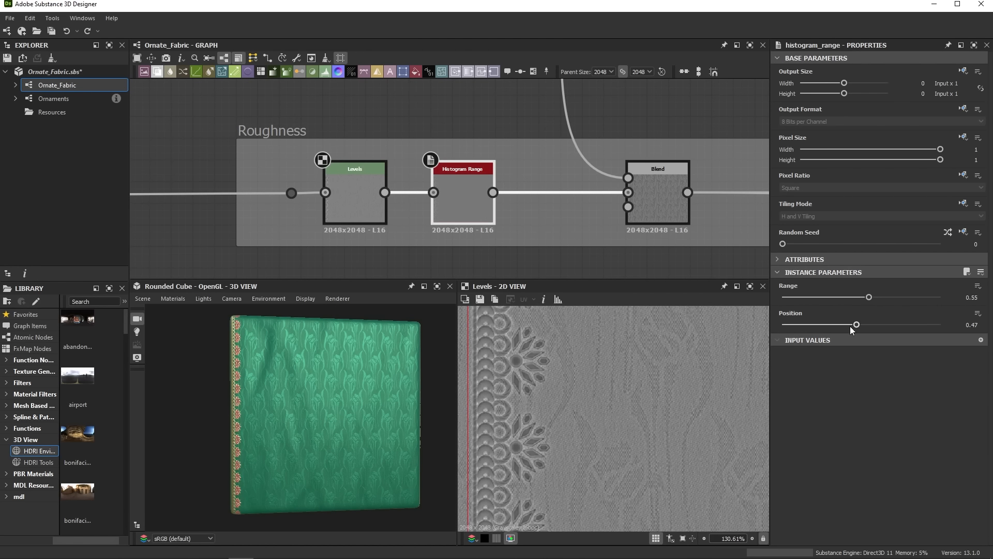
mouse_move(850, 326)
left_mouse_down()
mouse_move(830, 326)
mouse_move(884, 329)
mouse_move(857, 326)
left_mouse_up()
left_click(977, 314)
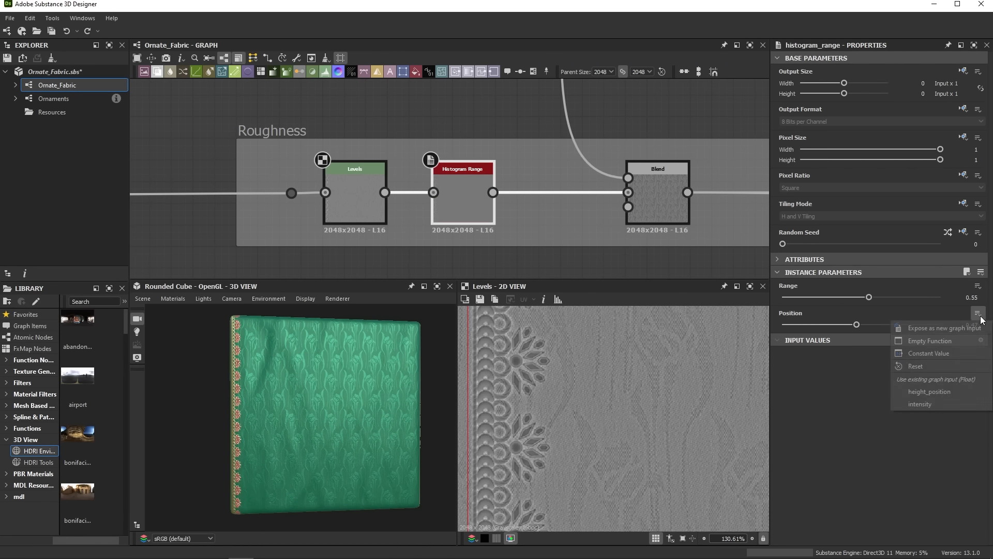
left_click(946, 327)
key("Tab")
key("Caps_Lock")
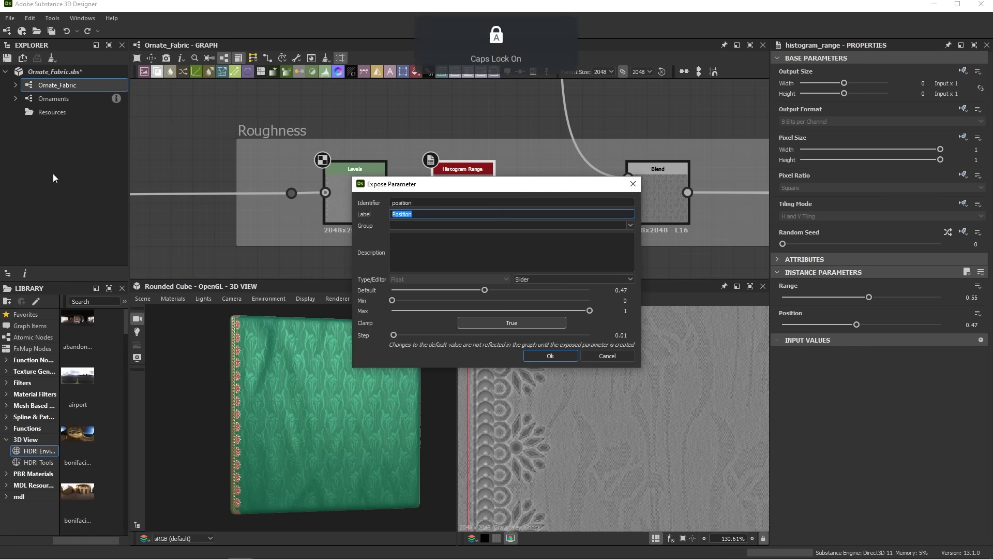
type("F")
key("Caps_Lock")
type("abric roug")
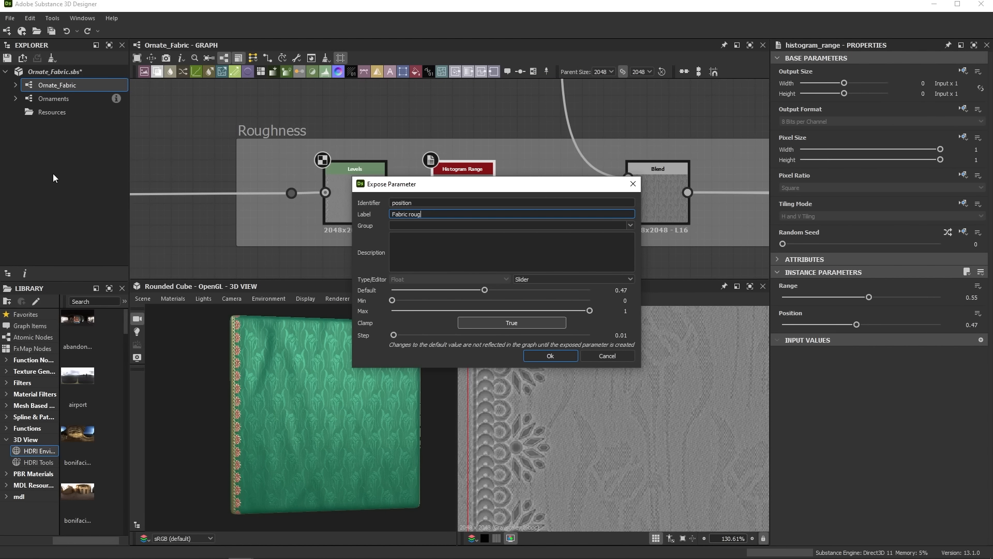
type("hness")
Step: Limit the Fabric roughness parameter to a minimum of 0.3 and a maximum of 0.6, and create the graph input
left_click(625, 301)
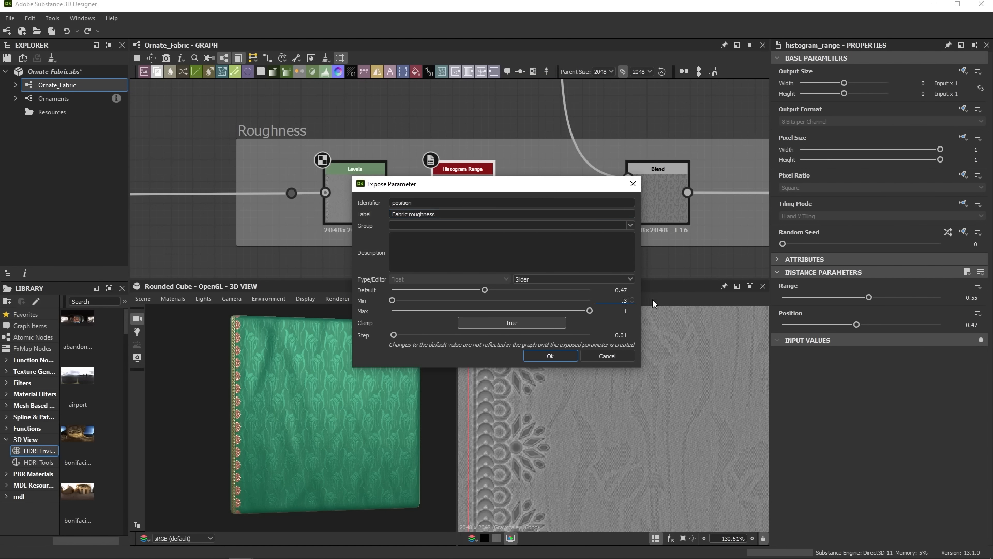
type(".3")
key("Tab")
type(".6")
key("Tab")
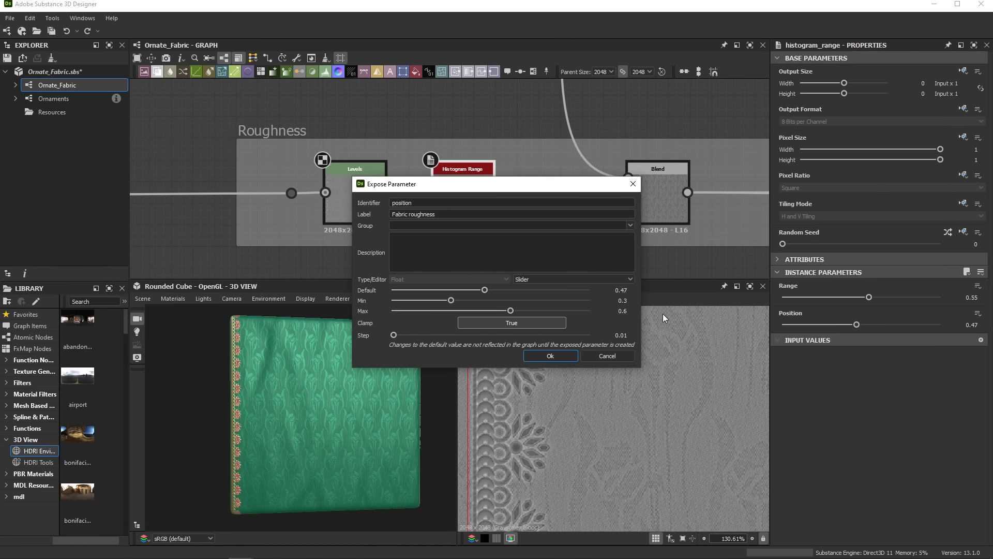
left_click(565, 355)
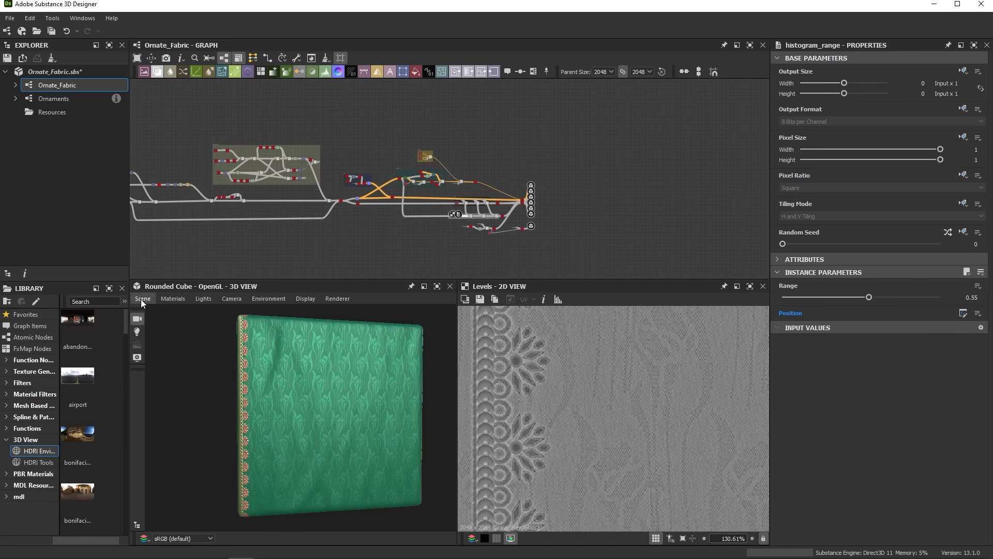
Step: Change the 3D view's mesh to Cloth and orbit to inspect the draped fabric
left_click(142, 299)
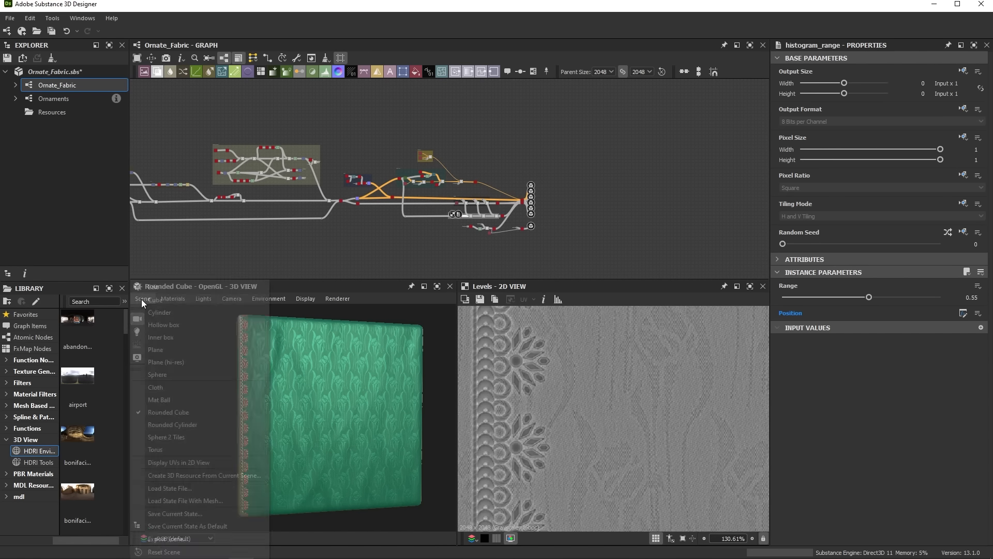
left_click(141, 398)
left_click_drag(249, 399, 319, 380)
Step: Try an Ornament emboss intensity of 0.6 with Trim turned off in the graph's input parameter preview and inspect the cloth
left_click(399, 213)
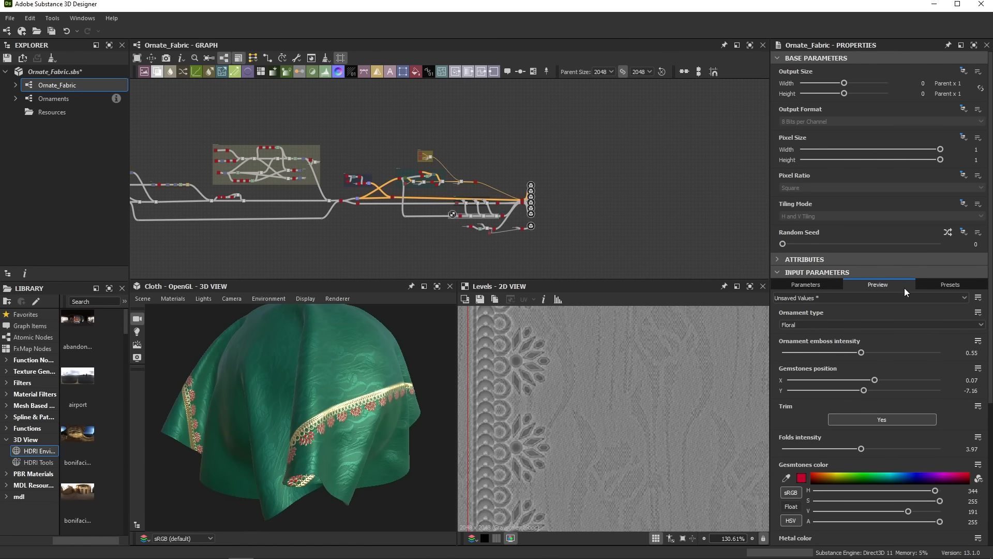
scroll(896, 321, "down", 1)
left_click_drag(861, 331, 933, 331)
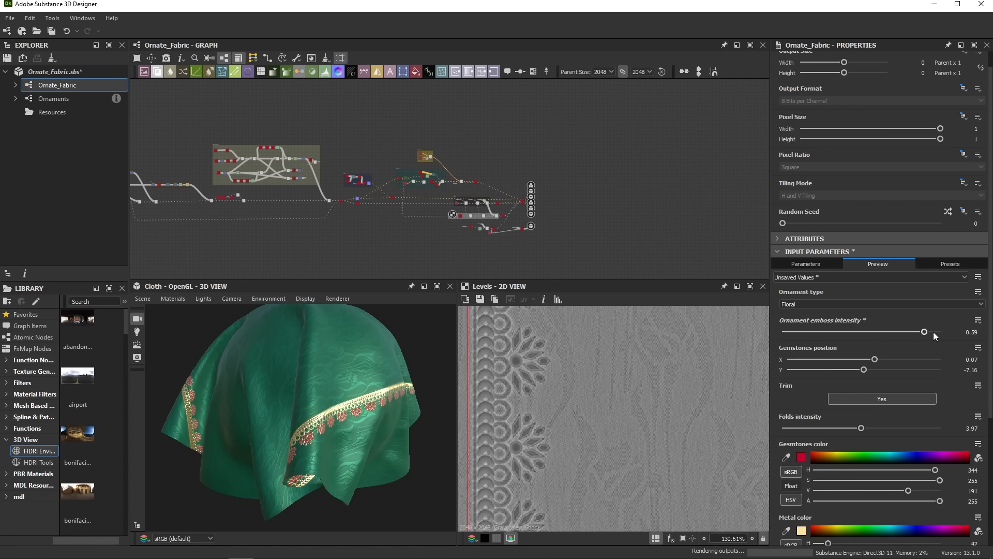
left_click(836, 397)
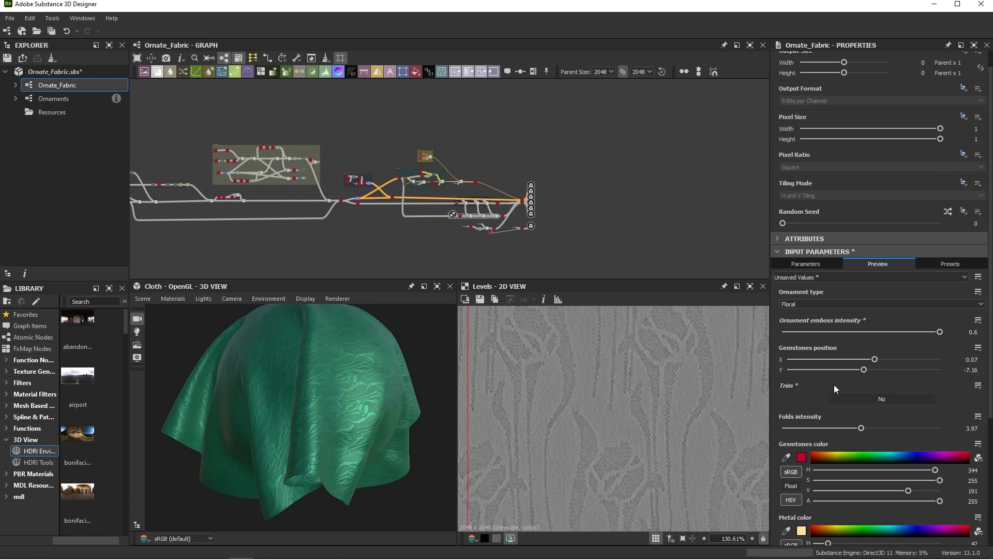
left_click(854, 370)
scroll(800, 460, "down", 3)
scroll(826, 389, "down", 3)
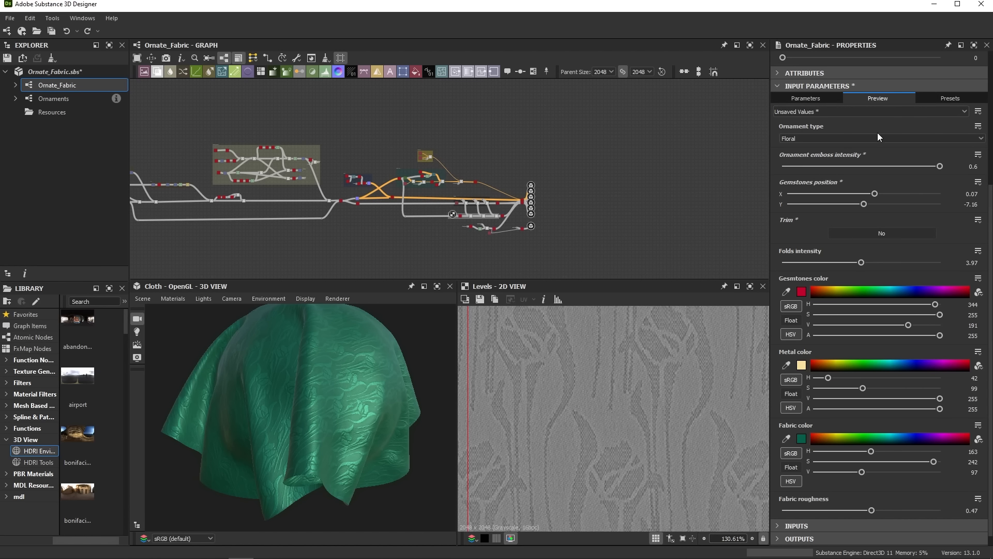
left_click_drag(334, 439, 324, 448)
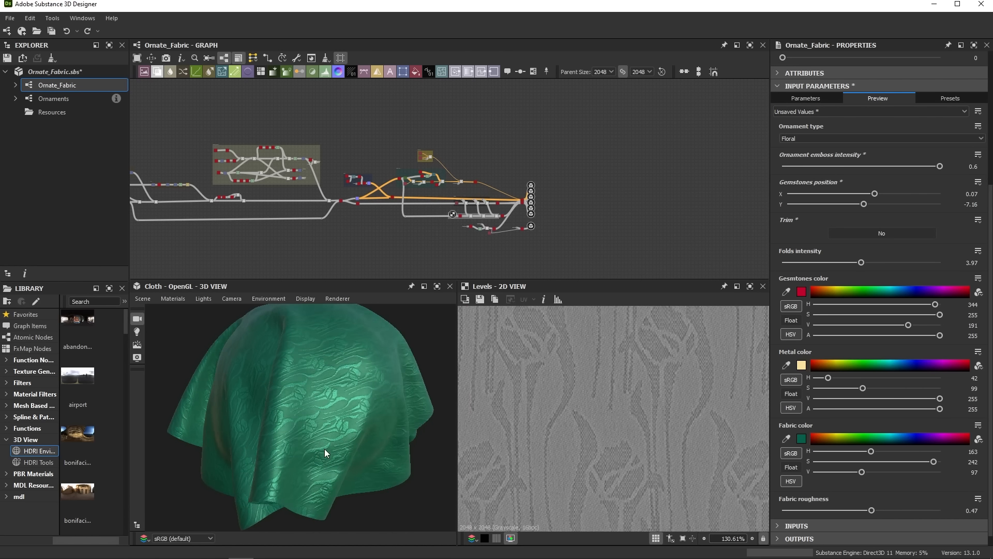
Step: Reset the input parameter preview to Default Settings
left_click(848, 112)
left_click(828, 115)
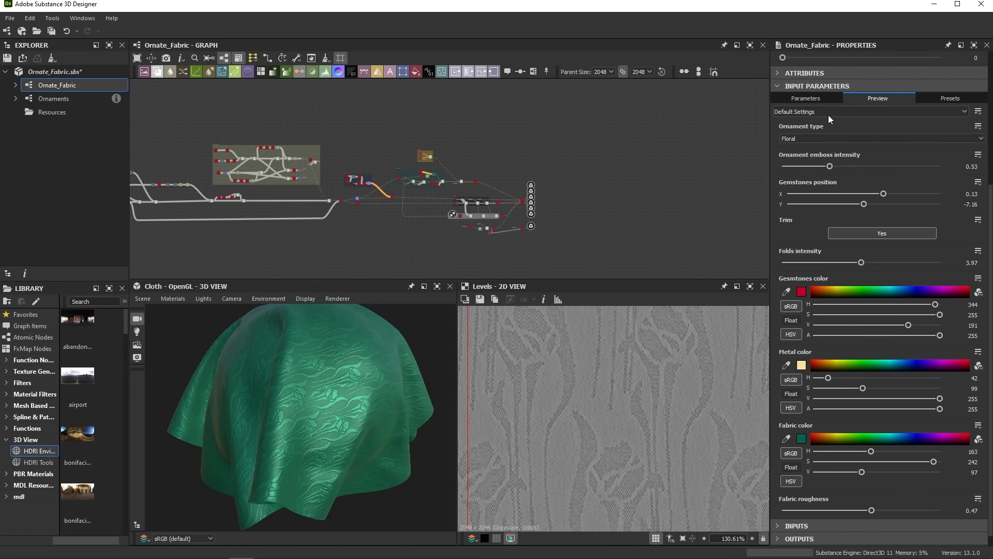
Step: Reorder the graph's input parameters: Trim, Gemstones position, Gesmtones color, Metal color, Ornament type, Ornament emboss intensity, Fabric color, Fabric roughness, Folds intensity
left_click(816, 100)
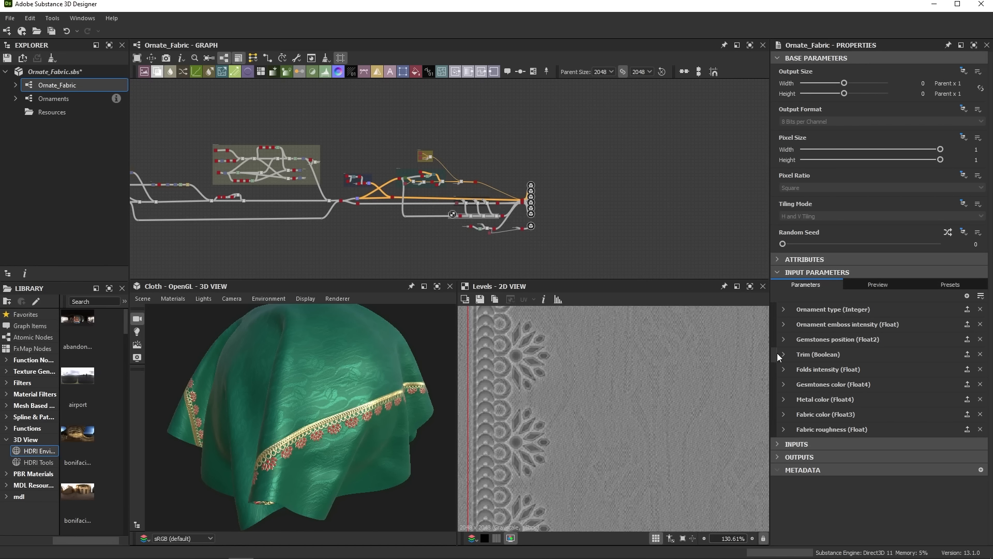
left_click_drag(777, 352, 771, 309)
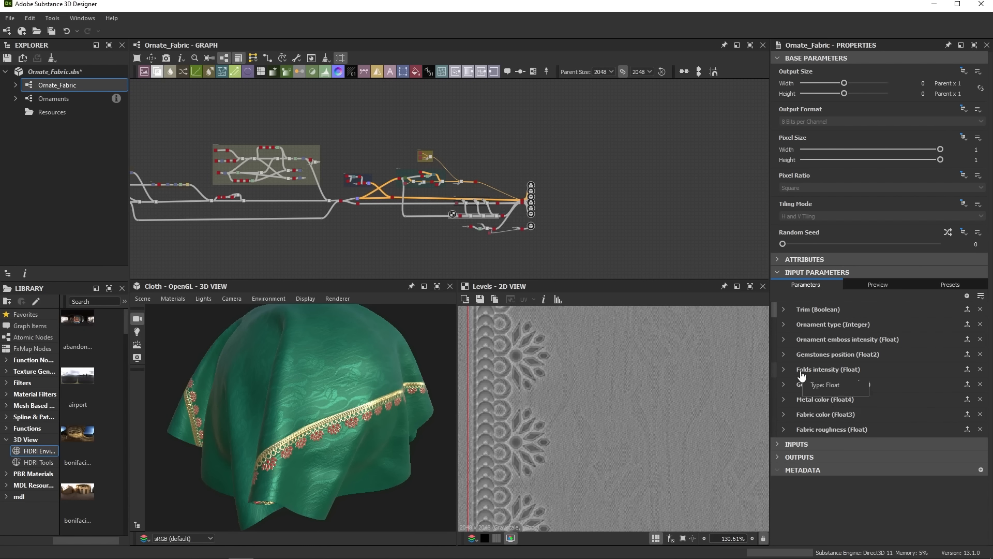
left_click_drag(774, 353, 774, 321)
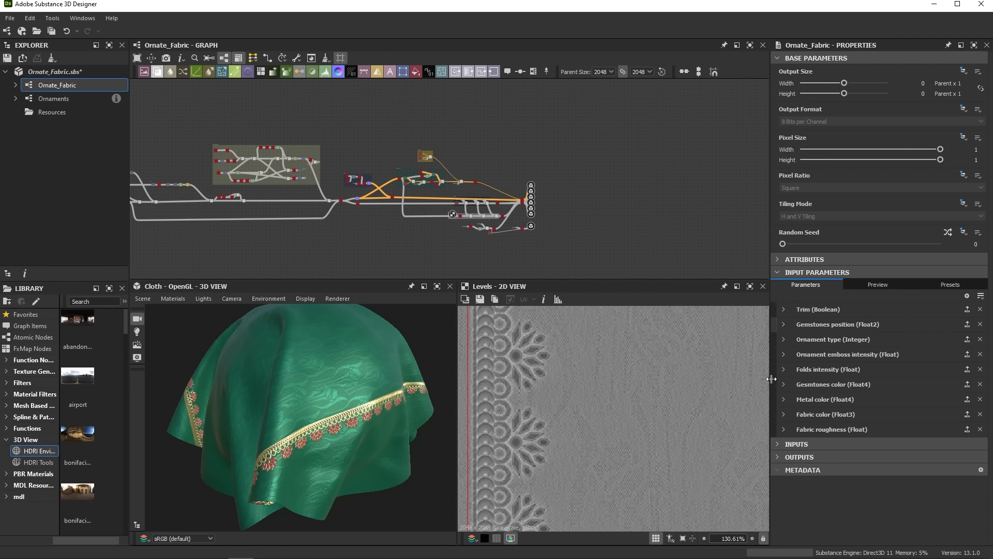
left_click_drag(775, 368, 779, 339)
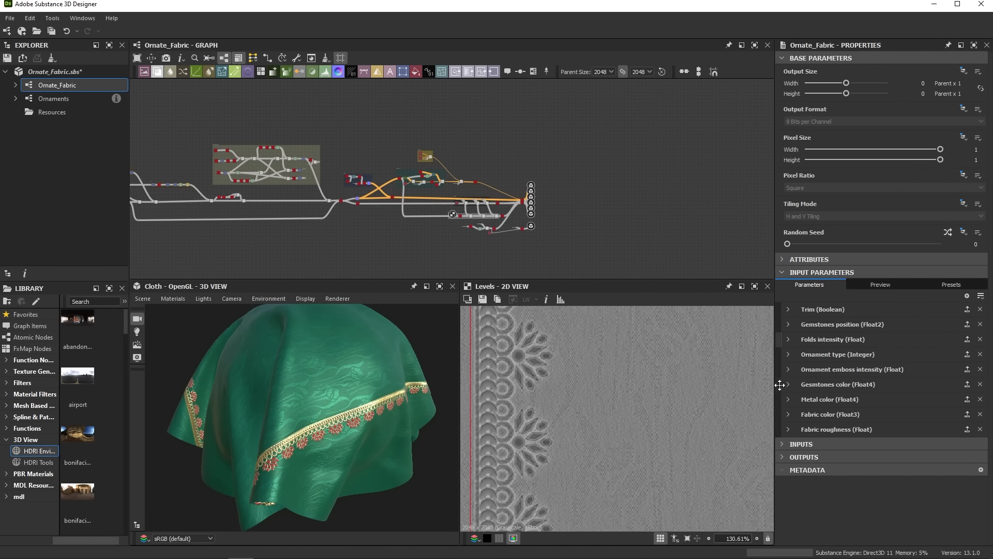
left_click_drag(780, 384, 780, 338)
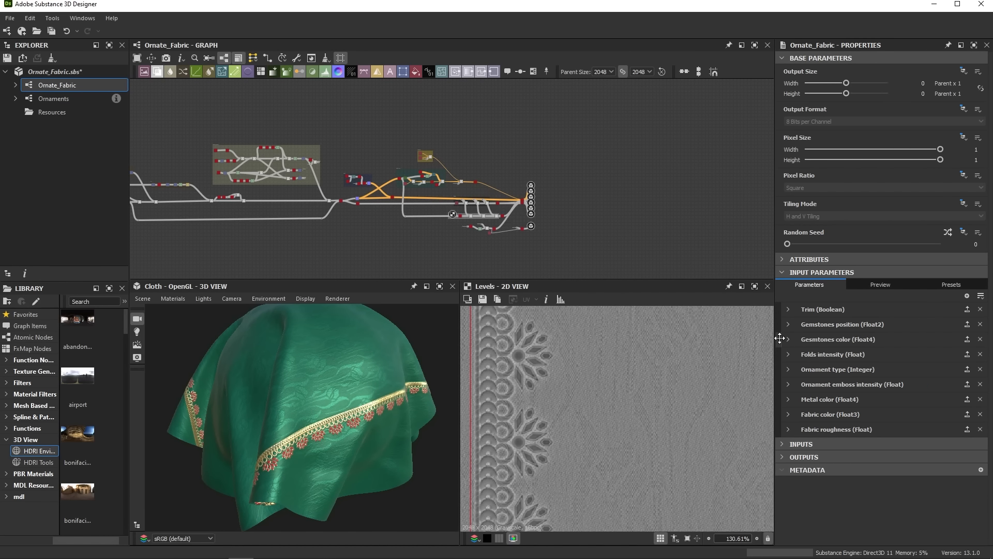
left_click_drag(779, 399, 778, 425)
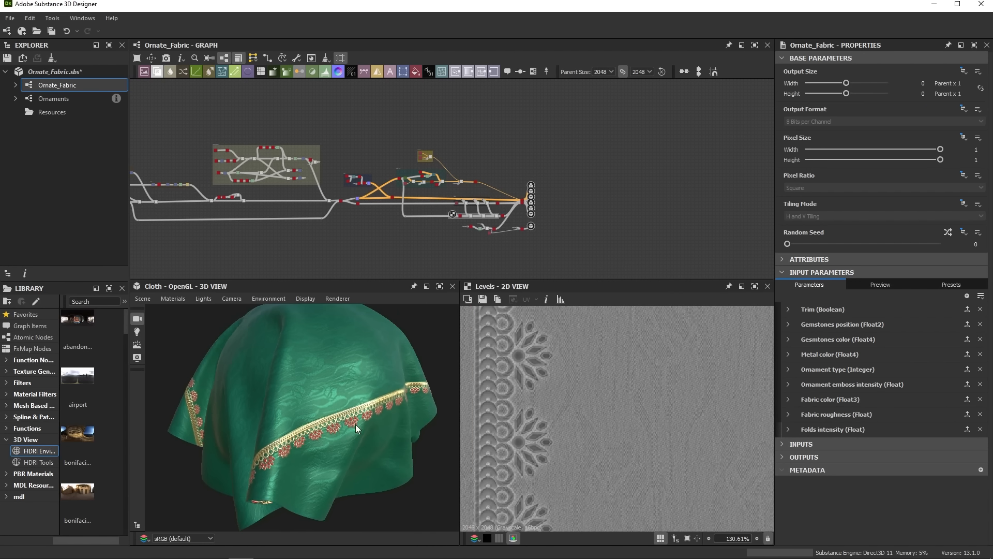
Step: Examine the reordered parameters in the preview and view the cloth with Trim turned off
left_click(859, 285)
scroll(941, 414, "down", 4)
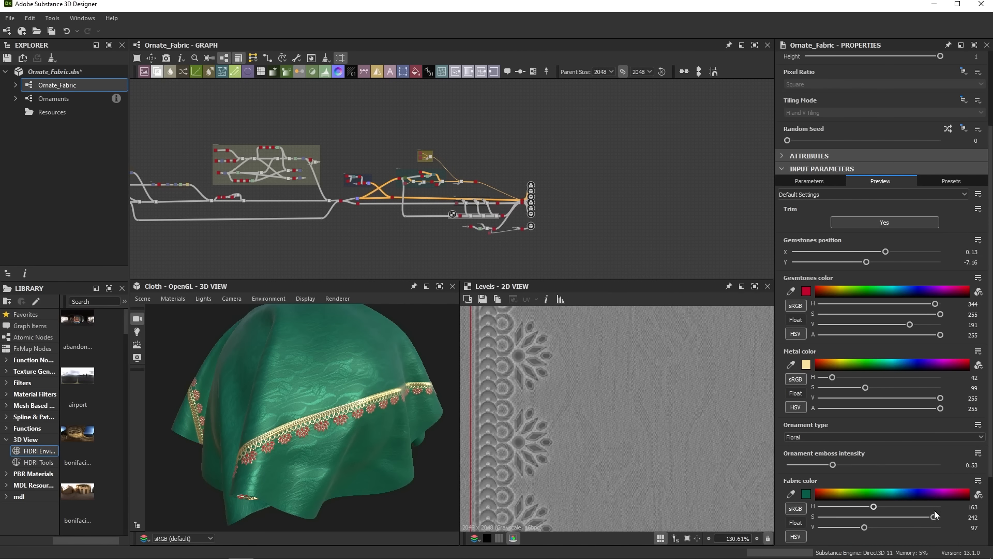
scroll(947, 481, "down", 1)
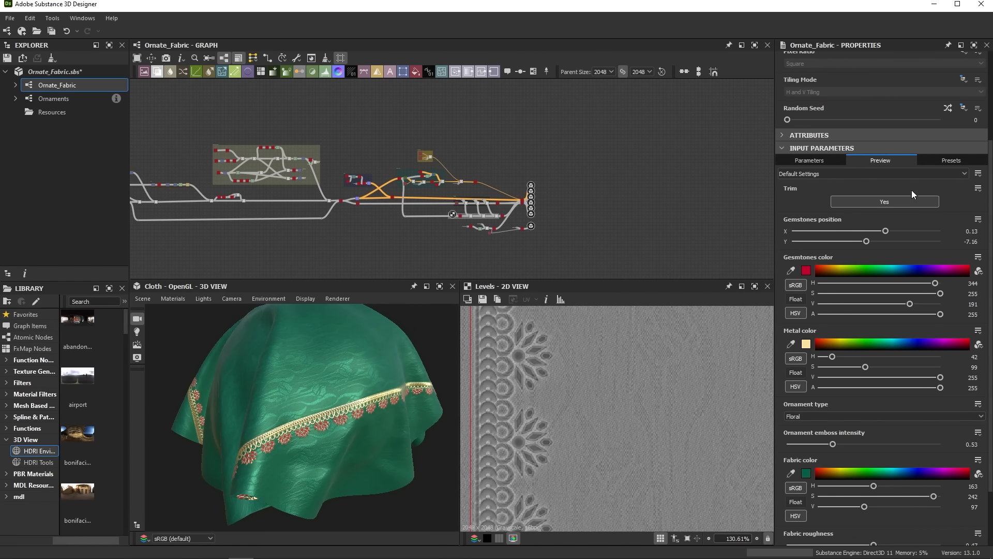
left_click(904, 202)
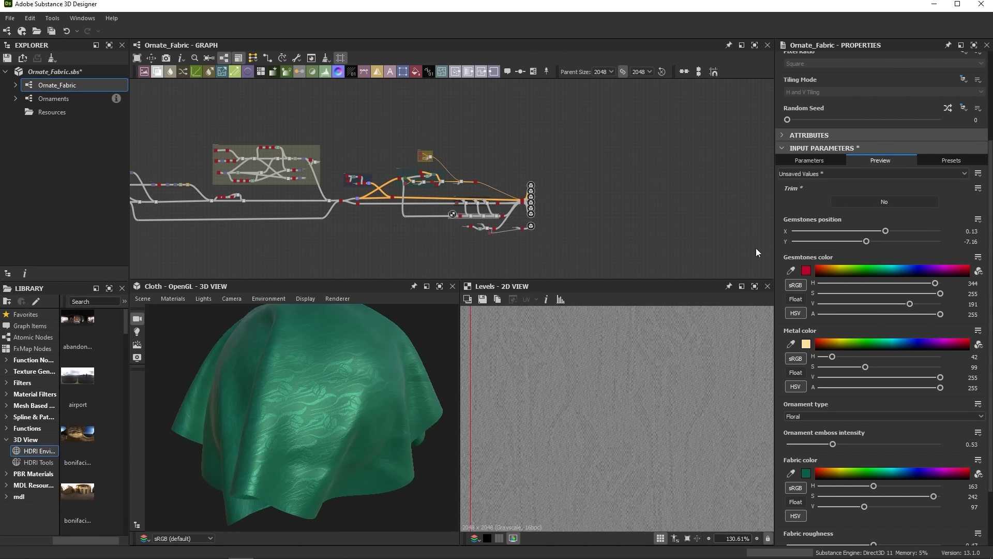
left_click_drag(287, 408, 297, 408)
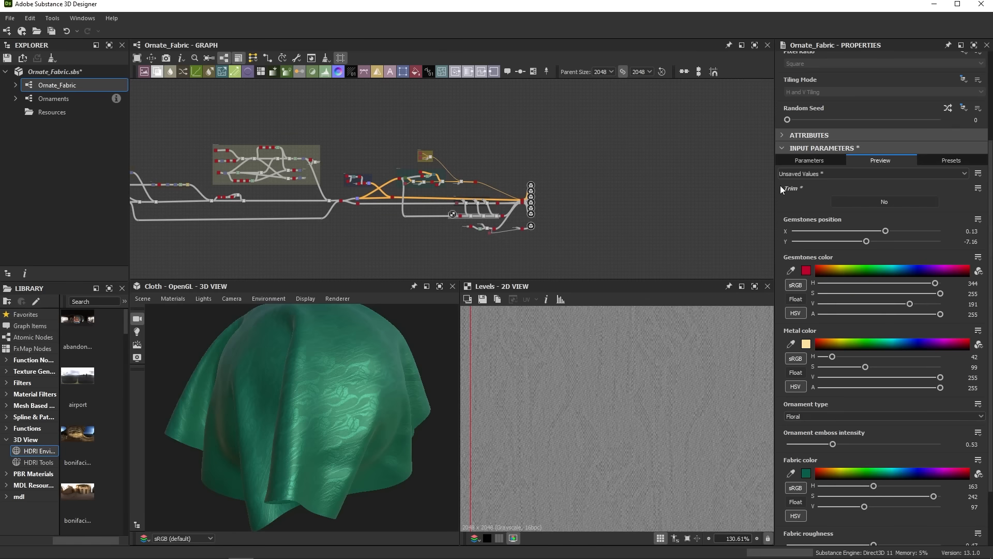
Step: Expand the Gemstones position parameter and copy the "== true" boolean example from the Adobe Visible If help page in the browser
left_click(810, 160)
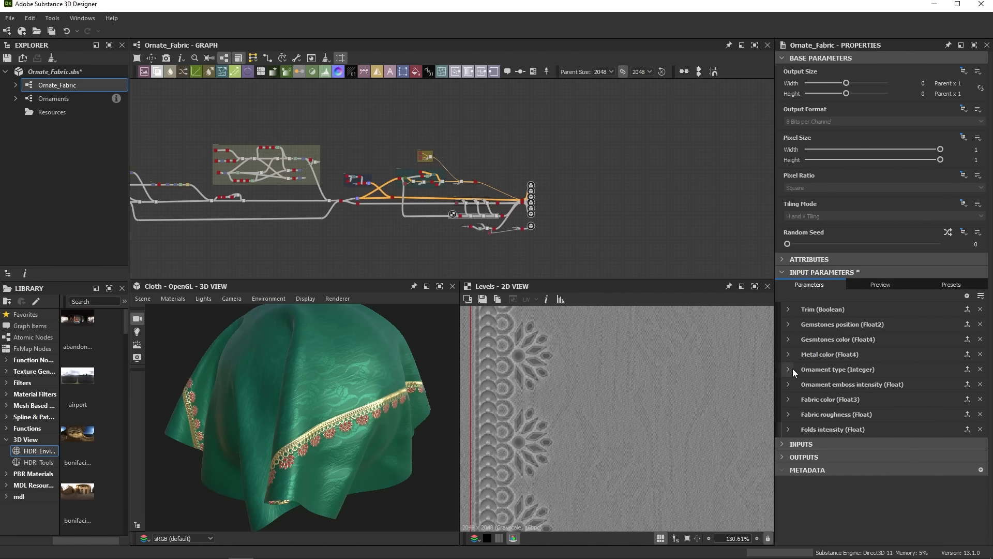
left_click(787, 324)
scroll(803, 413, "down", 2)
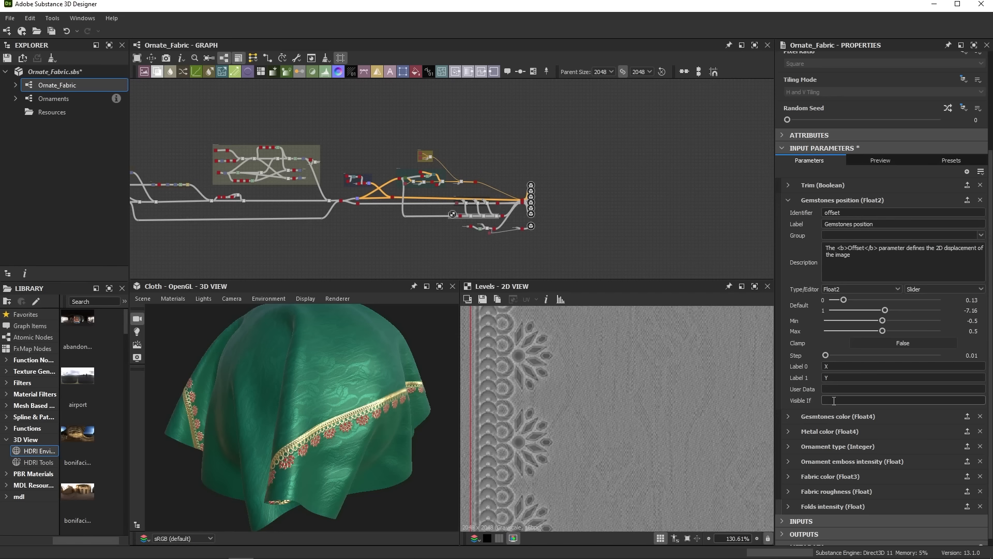
mouse_move(826, 398)
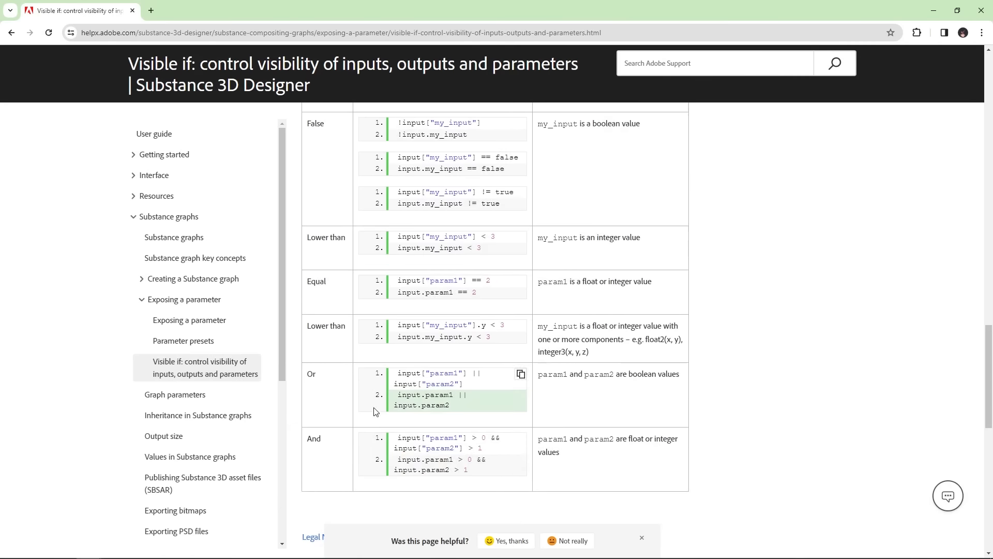
scroll(376, 411, "up", 4)
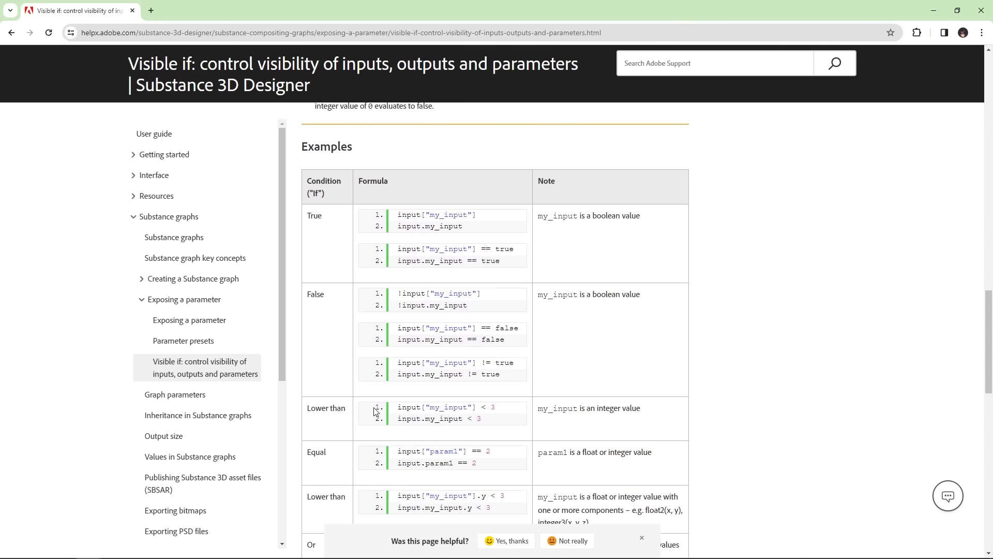
scroll(376, 412, "up", 3)
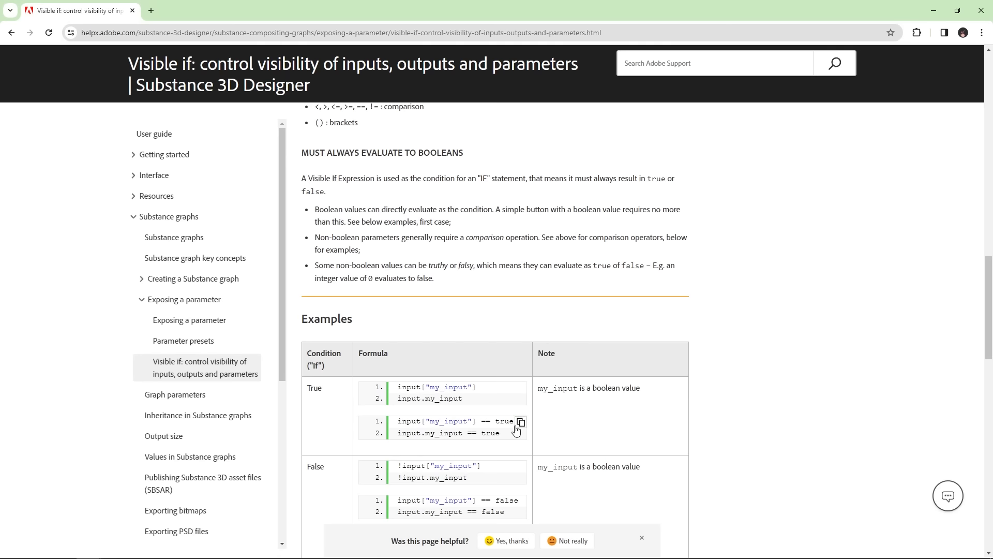
left_click(520, 422)
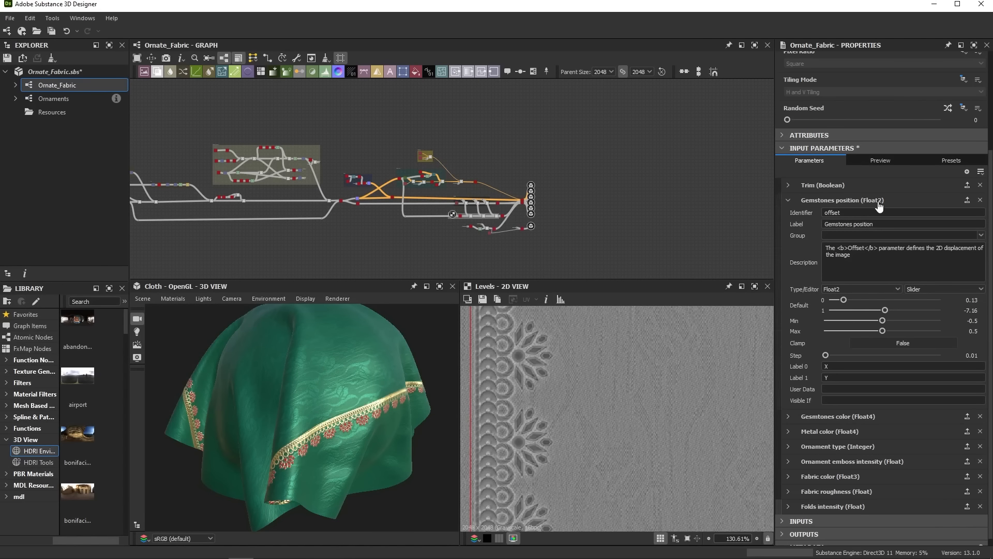
Step: Back in Substance 3D Designer, set Gemstones position's Visible If condition to input["switch"] == true
left_click(826, 400)
key("ctrl+v")
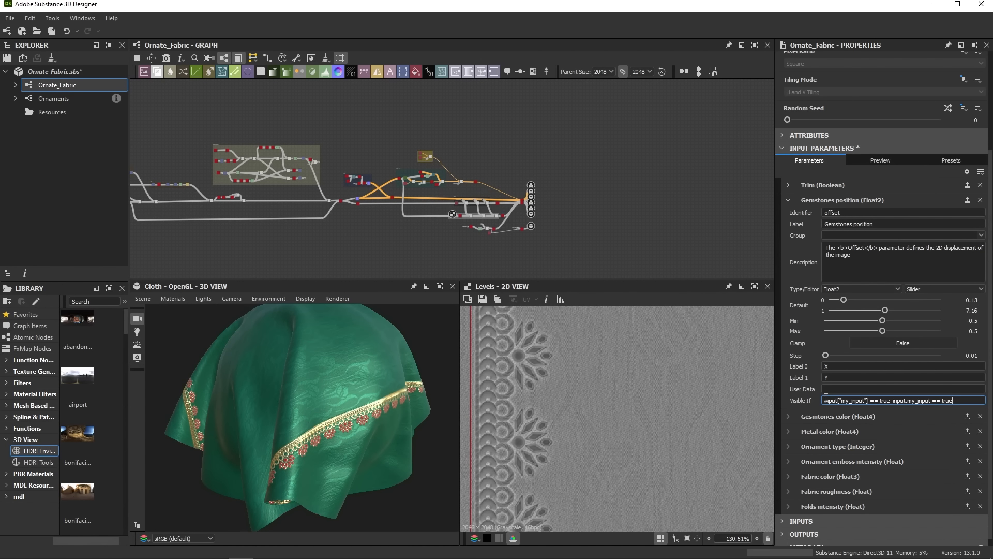
left_click_drag(847, 403, 862, 404)
type("switch")
left_click_drag(886, 404, 954, 407)
key("BackSpace")
Step: Toggle Trim in the preview to test the visibility condition on Gemstones position
left_click(879, 161)
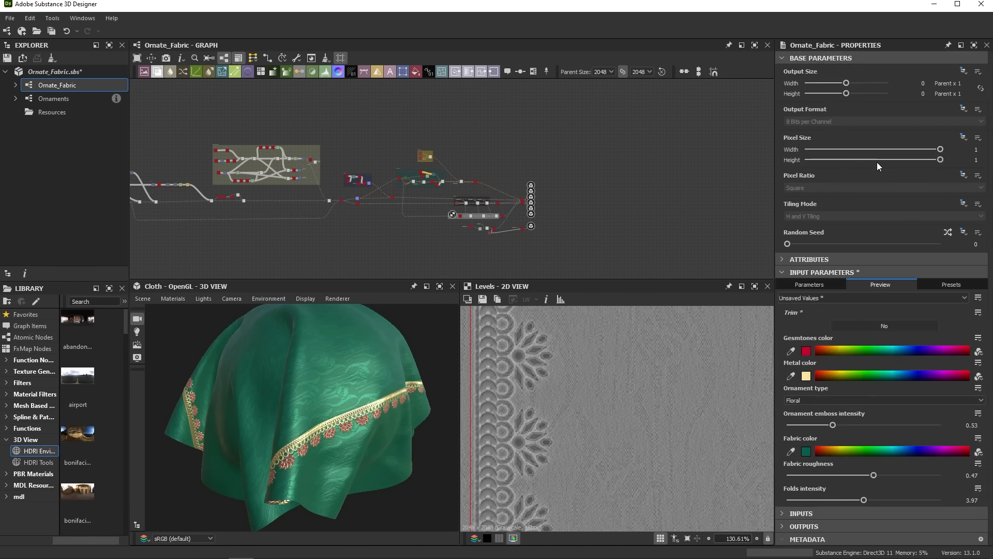
left_click(895, 325)
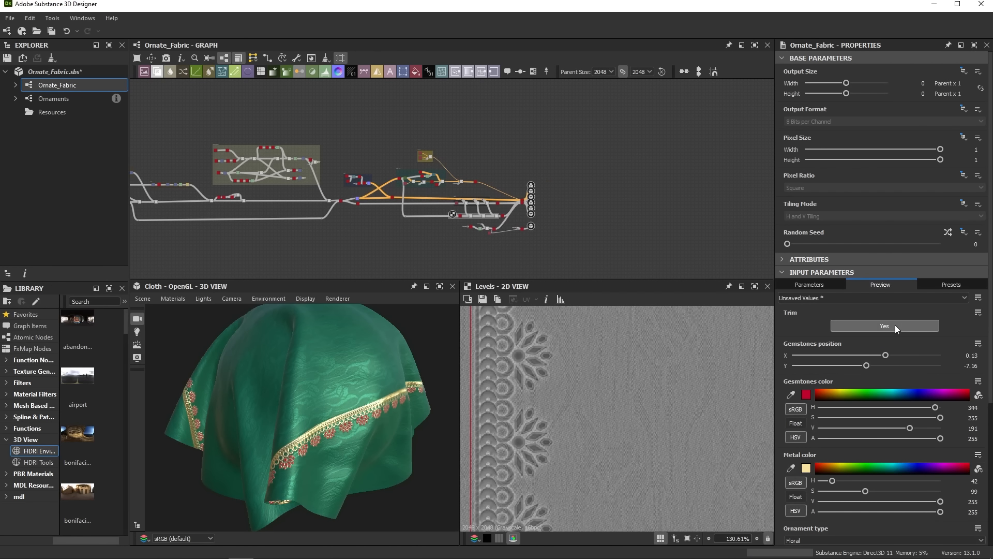
left_click(895, 325)
left_click(895, 325)
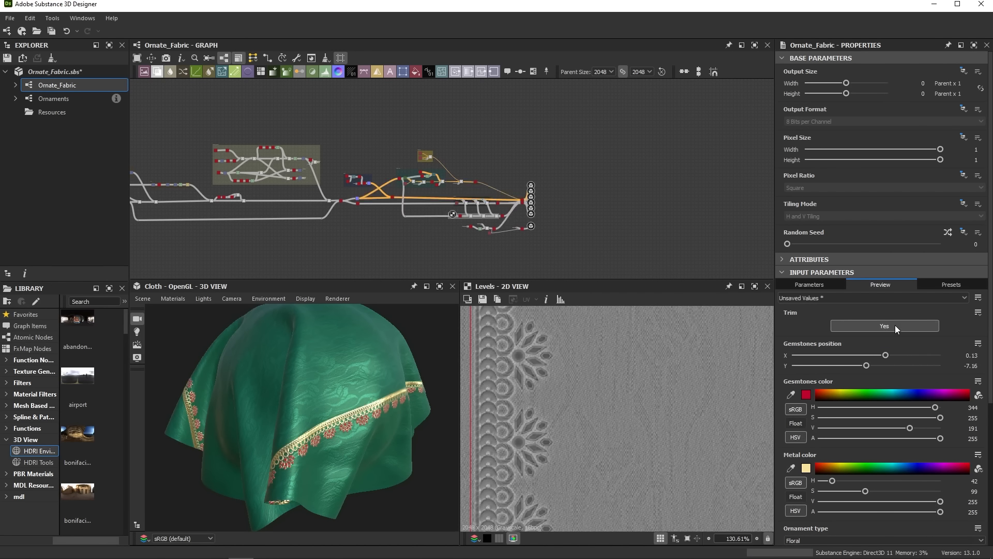
left_click(895, 325)
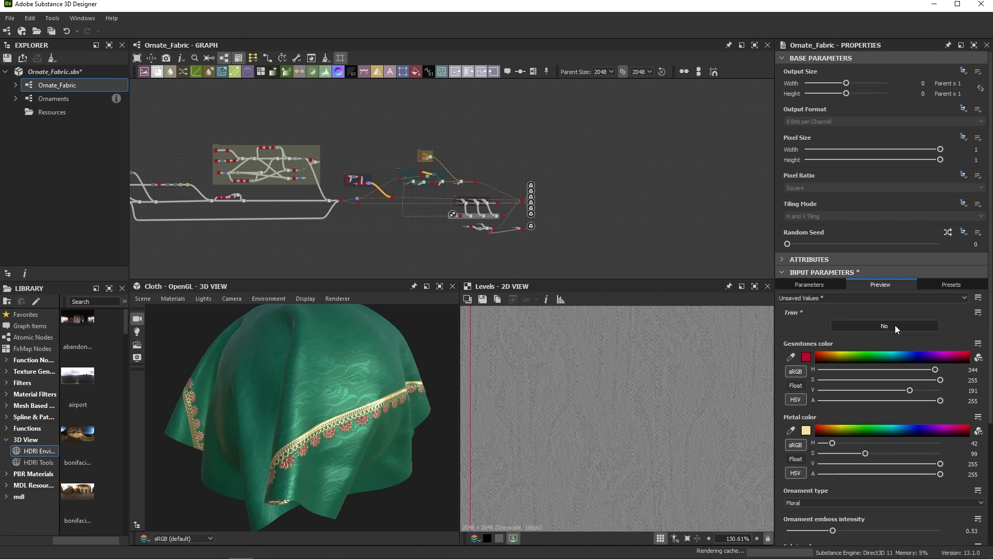
Step: Copy Gemstones position's Visible If expression, input["switch"] == true, into the Gesmtones color parameter's Visible If condition
left_click(825, 285)
scroll(896, 529, "down", 1)
triple_click(879, 503)
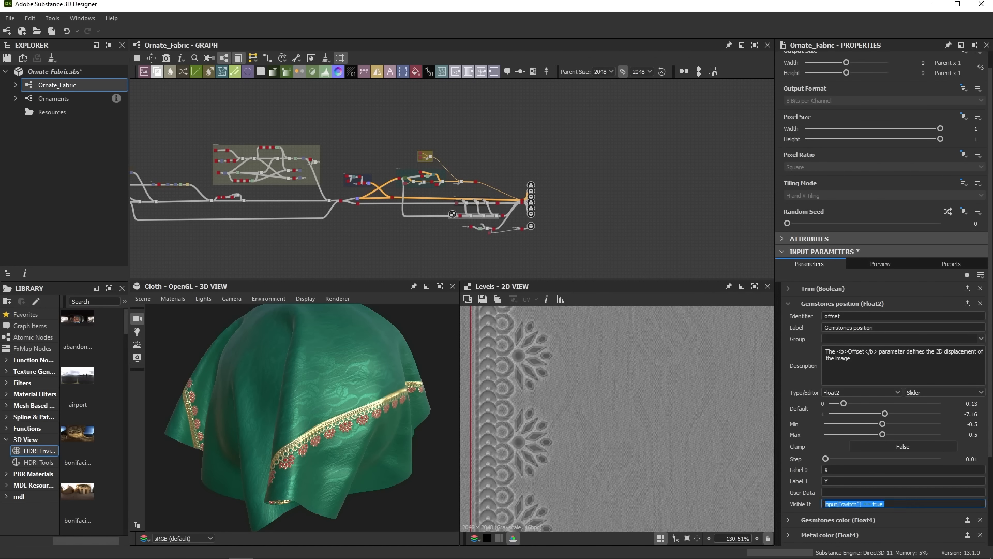
left_click(788, 303)
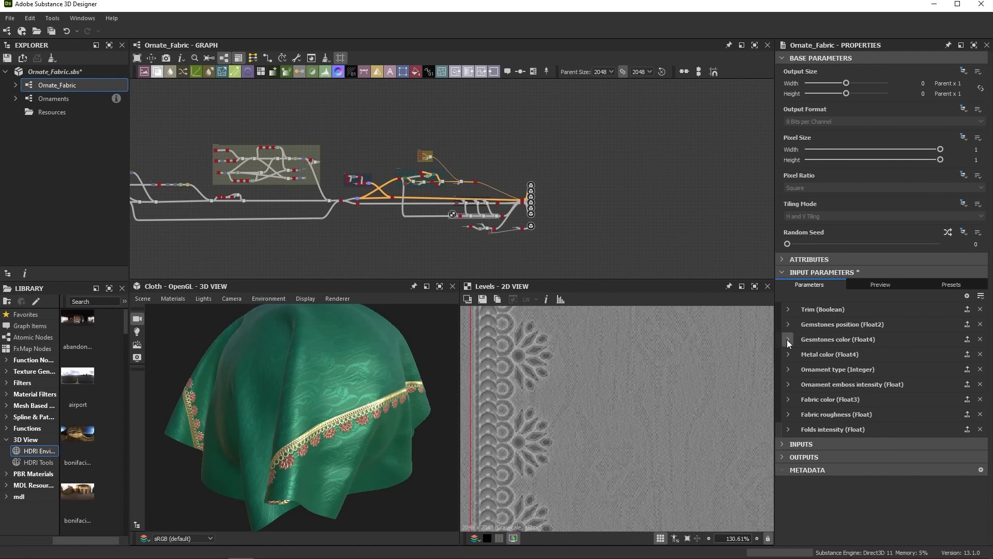
left_click(788, 318)
left_click(876, 466)
key("ctrl+v")
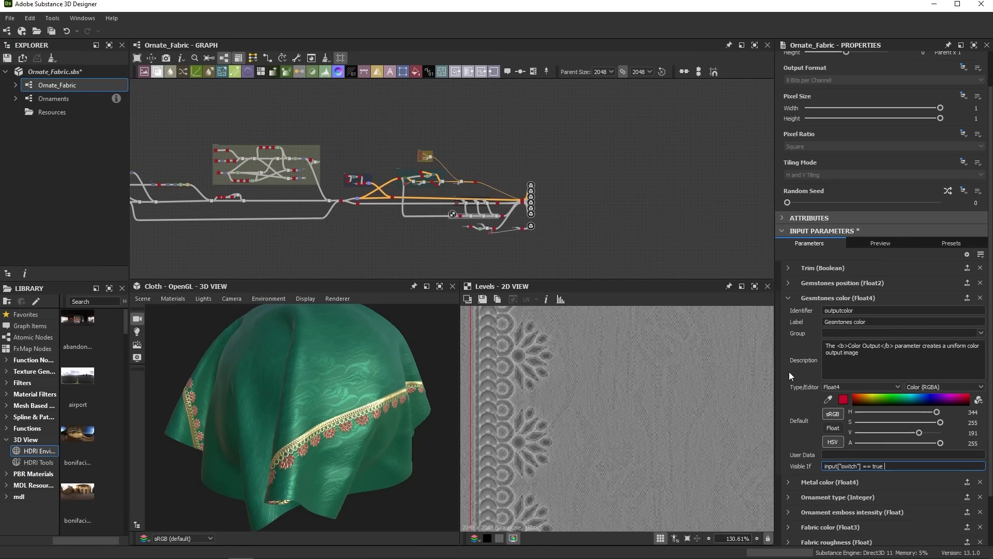
Step: Give the Metal color parameter the same Visible If condition, input["switch"] == true
left_click(790, 297)
left_click(789, 352)
scroll(853, 403, "down", 2)
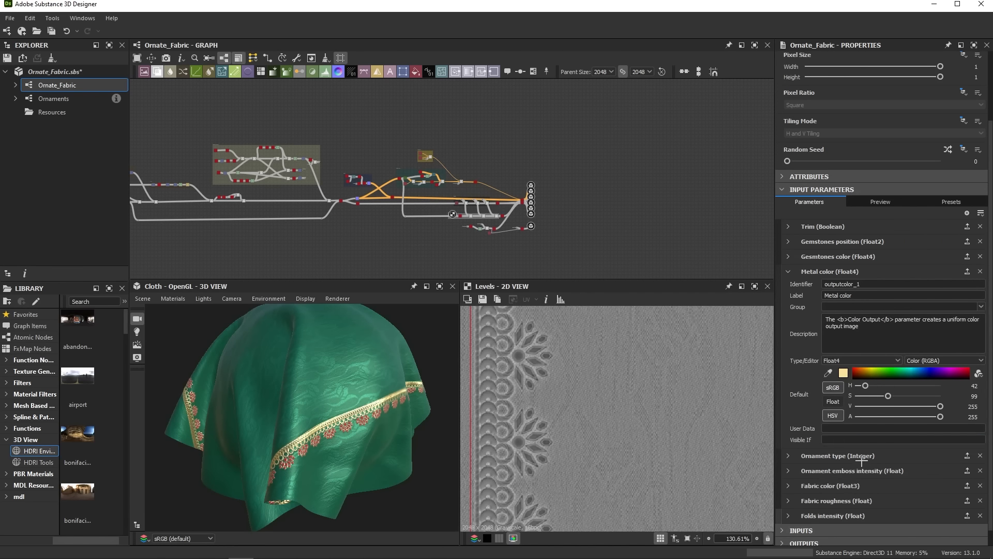
left_click(876, 439)
key("ctrl+v")
left_click(788, 271)
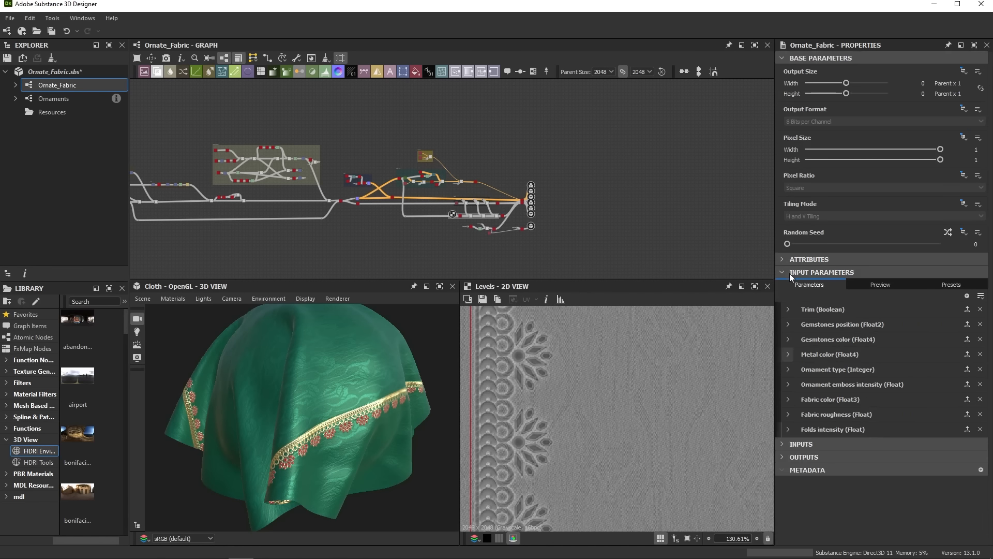
Step: Turn Trim back on in the preview to check the visibility of all gemstone and metal parameters
left_click(870, 282)
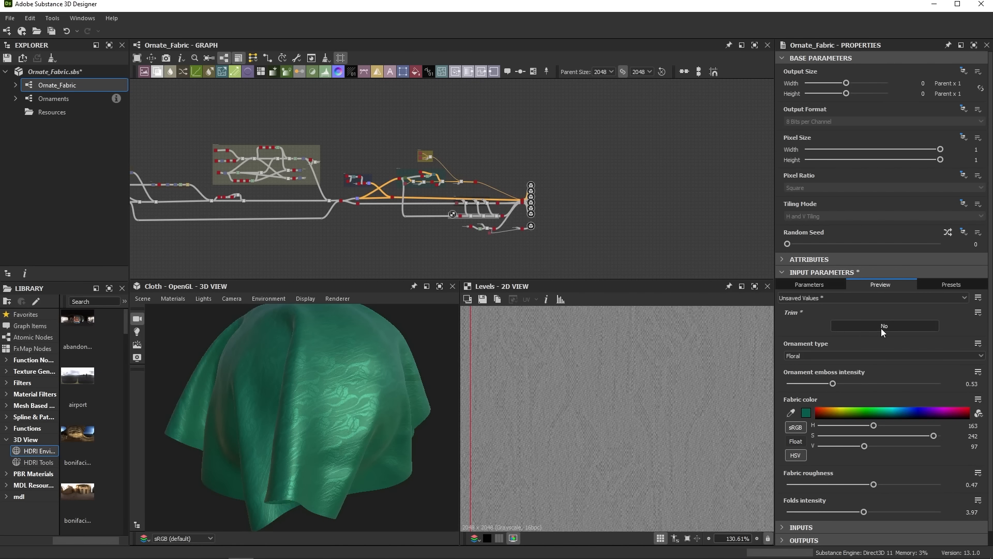
left_click(880, 326)
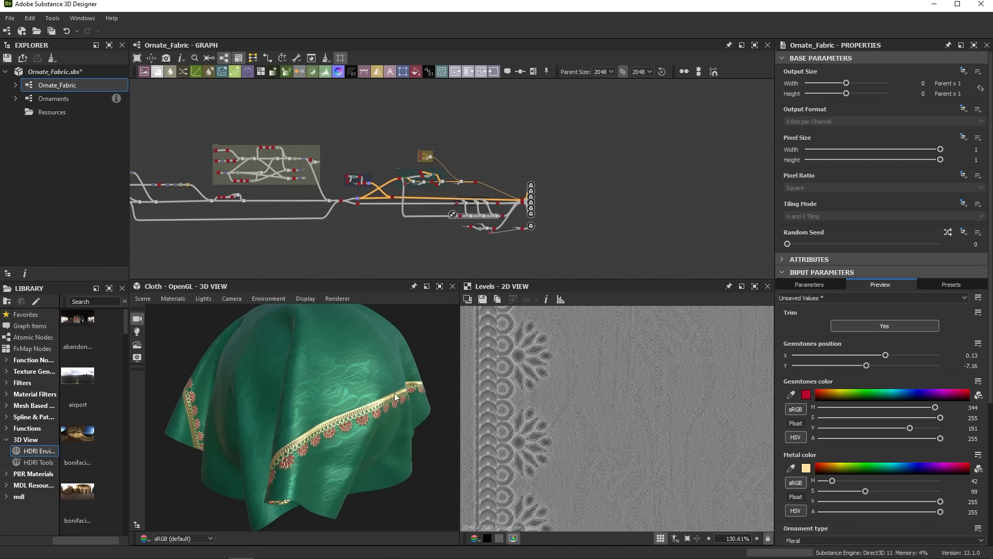
Step: In the graph's preset values, turn Trim off and set Ornament type to Geometrical
mouse_move(338, 409)
left_mouse_down()
mouse_move(290, 392)
mouse_move(337, 400)
left_mouse_up()
scroll(907, 380, "down", 8)
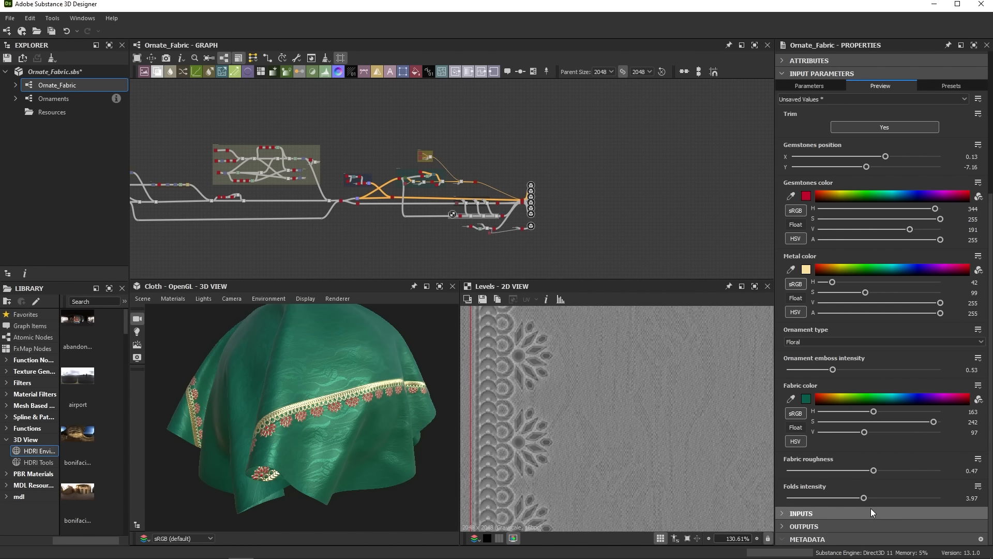
left_click_drag(368, 473, 280, 467)
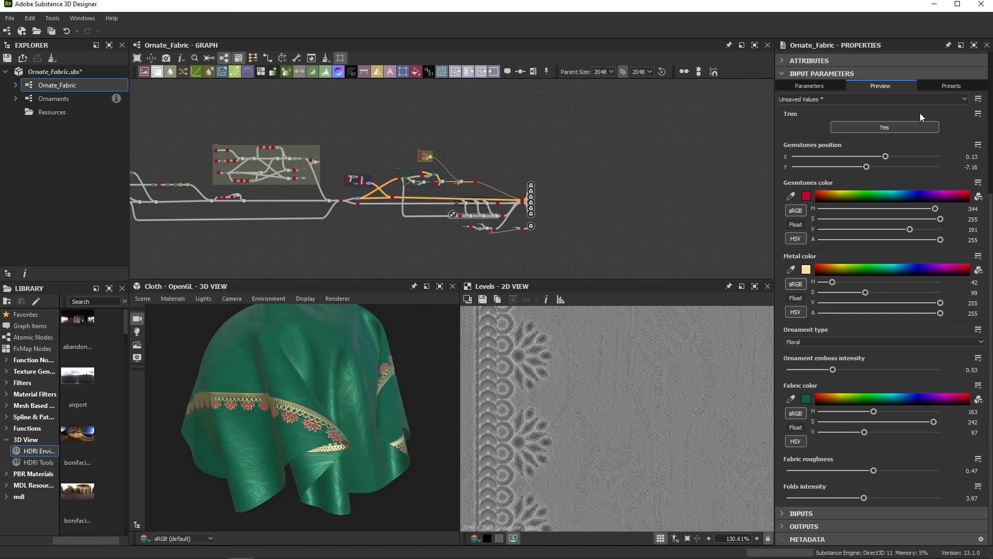
left_click(945, 88)
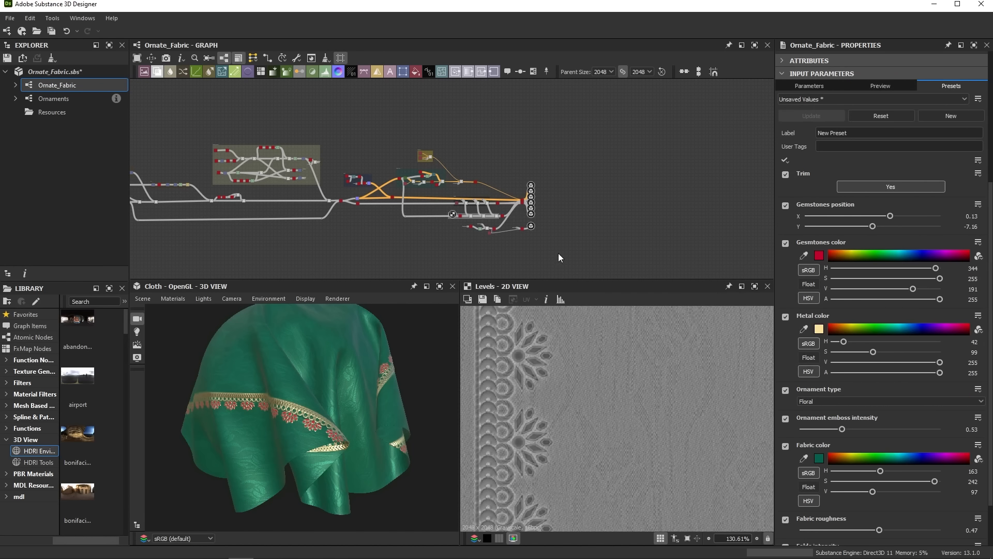
left_click_drag(373, 357, 389, 393)
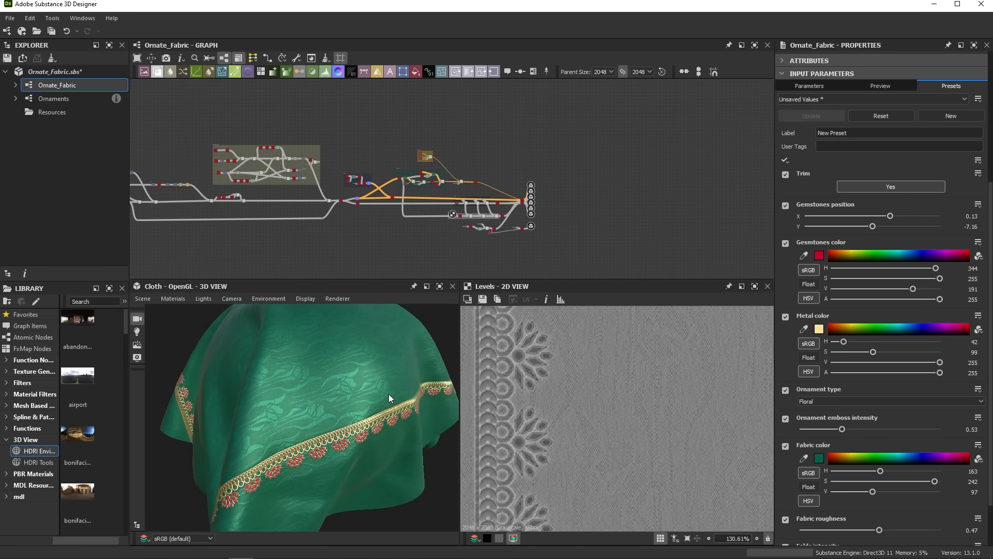
left_click(913, 190)
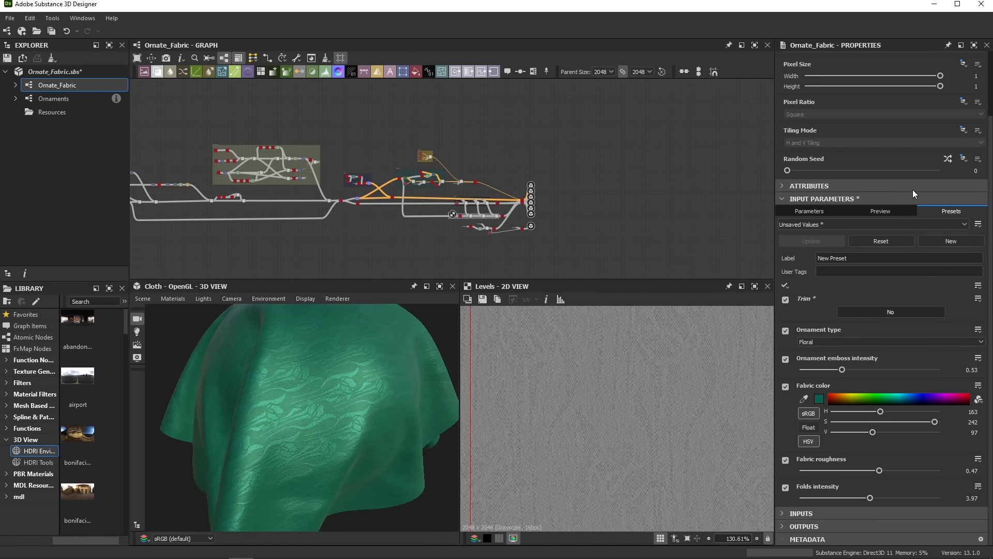
left_click(833, 341)
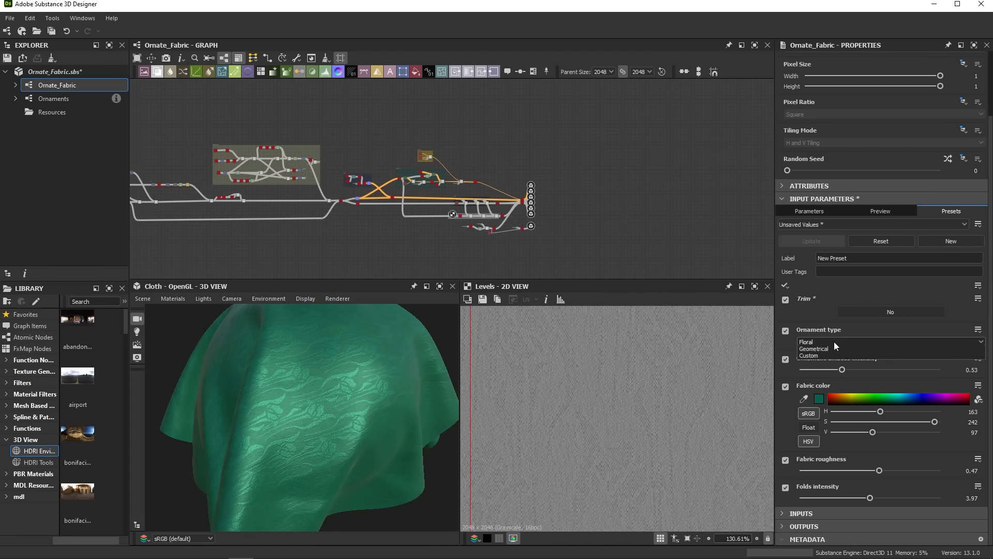
left_click(834, 359)
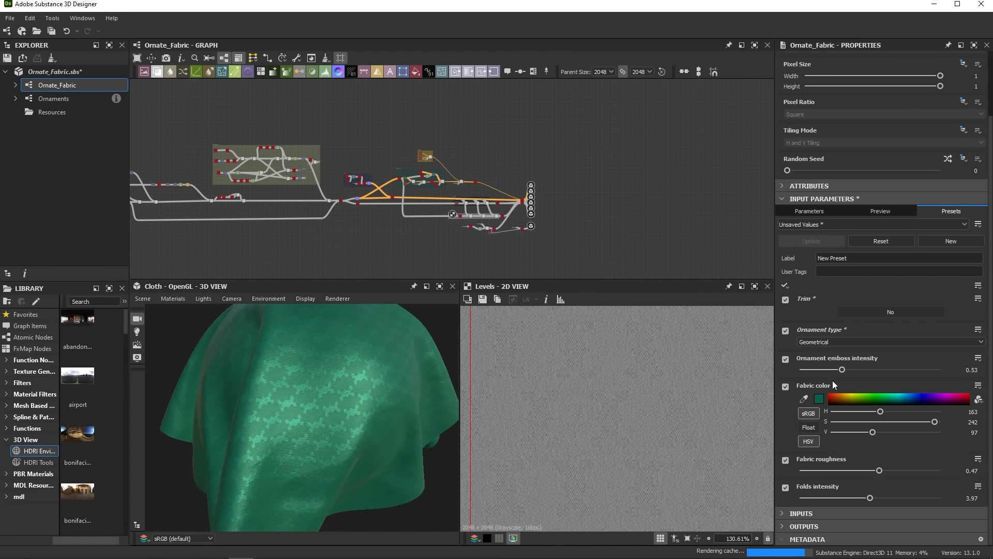
Step: Set the preset's Fabric color to gold (H 46, S 219, V 133) and Fabric roughness to 0.42
left_click(820, 399)
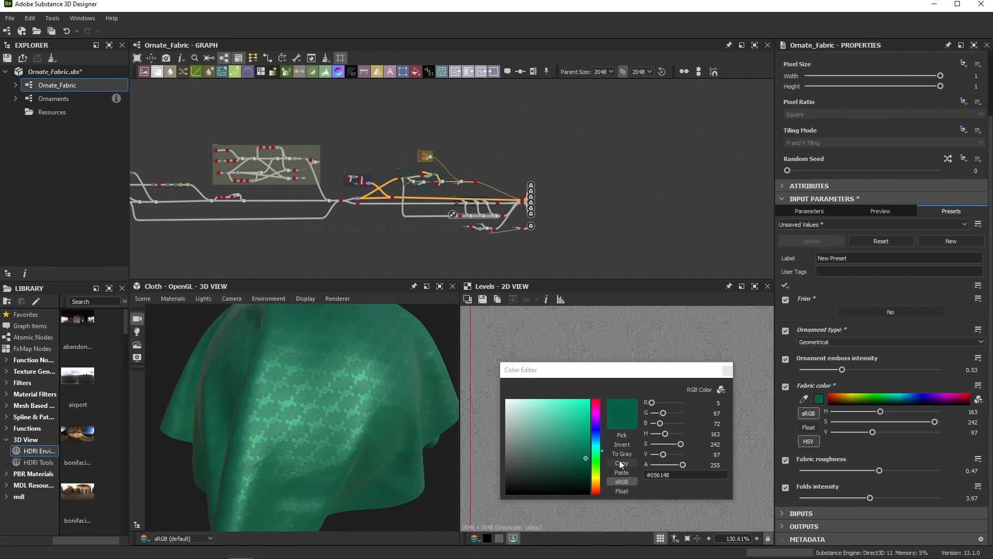
left_click(596, 480)
left_click_drag(568, 450, 581, 447)
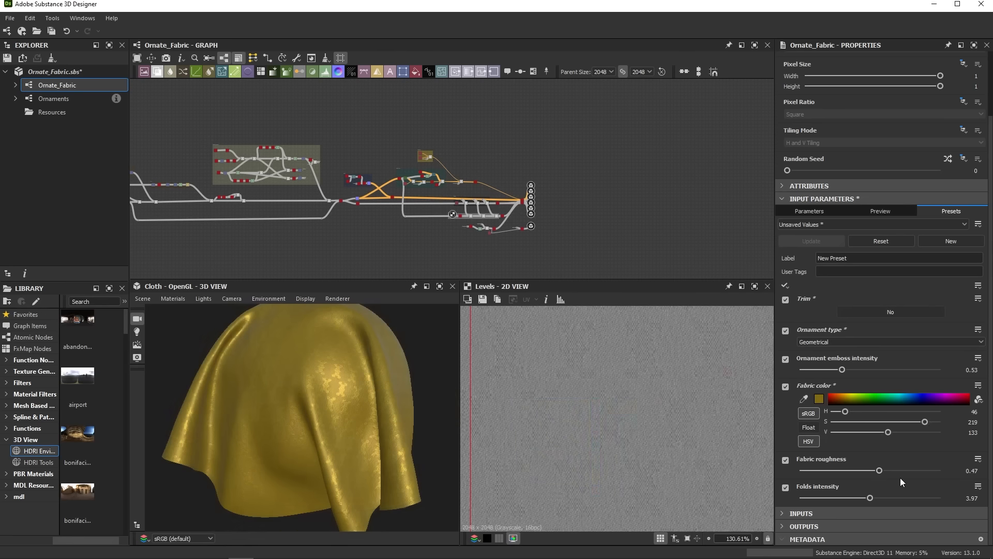
left_click_drag(879, 470, 858, 468)
Step: Label the current parameter values "Golden plain" and save them as a new preset
triple_click(893, 257)
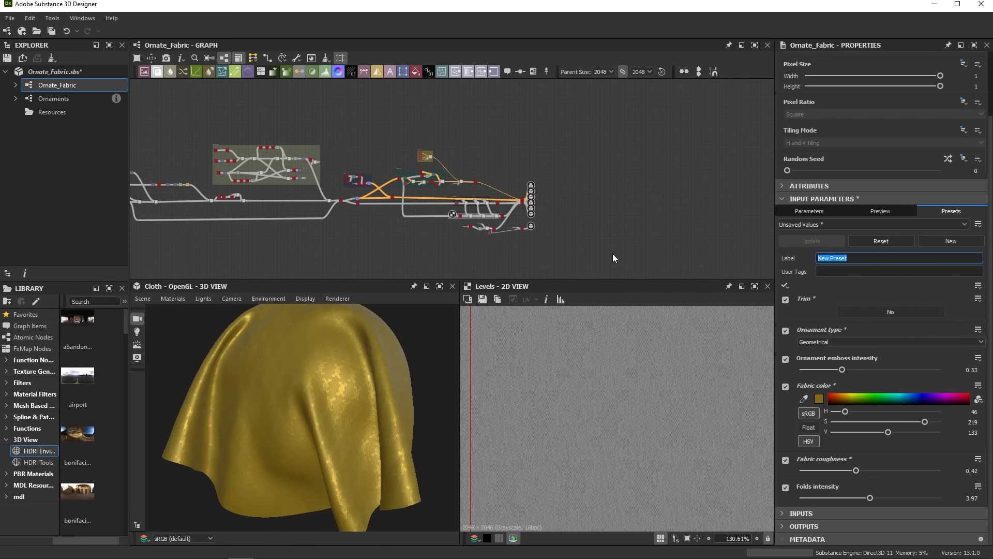
key("Caps_Lock")
type("G")
key("Caps_Lock")
type("olden plain")
left_click(960, 240)
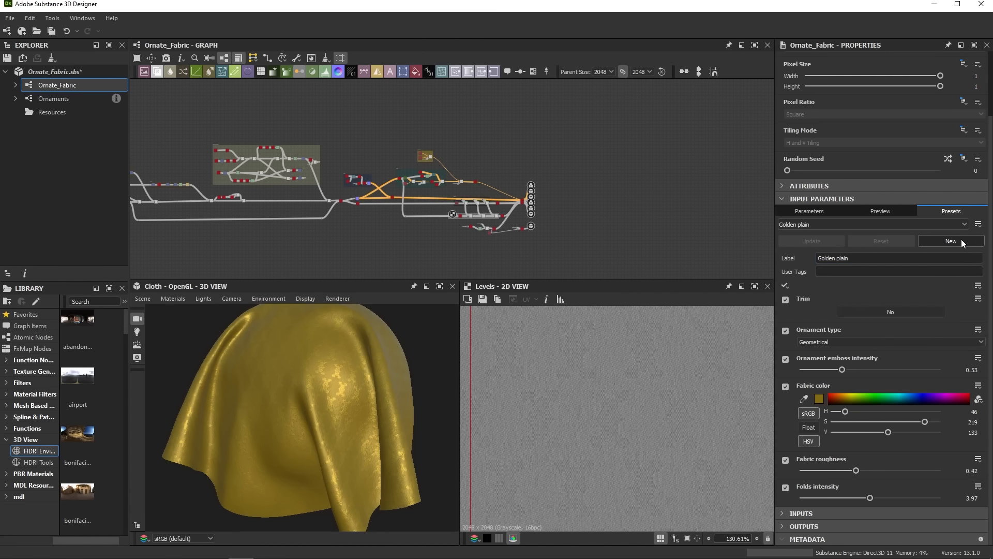
Step: Preview Default Settings and then the Golden plain preset to compare them on the cloth
left_click(865, 210)
left_click(806, 284)
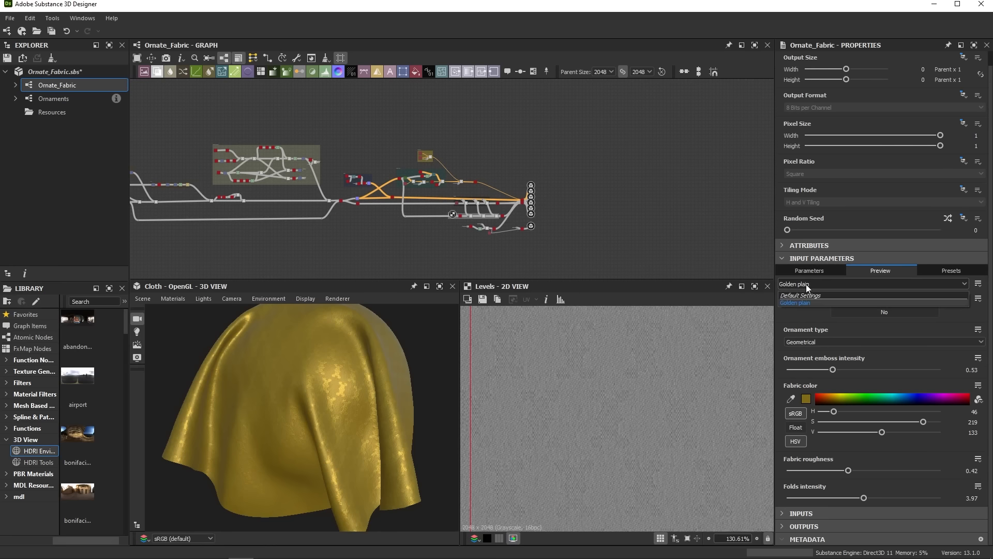
left_click(786, 295)
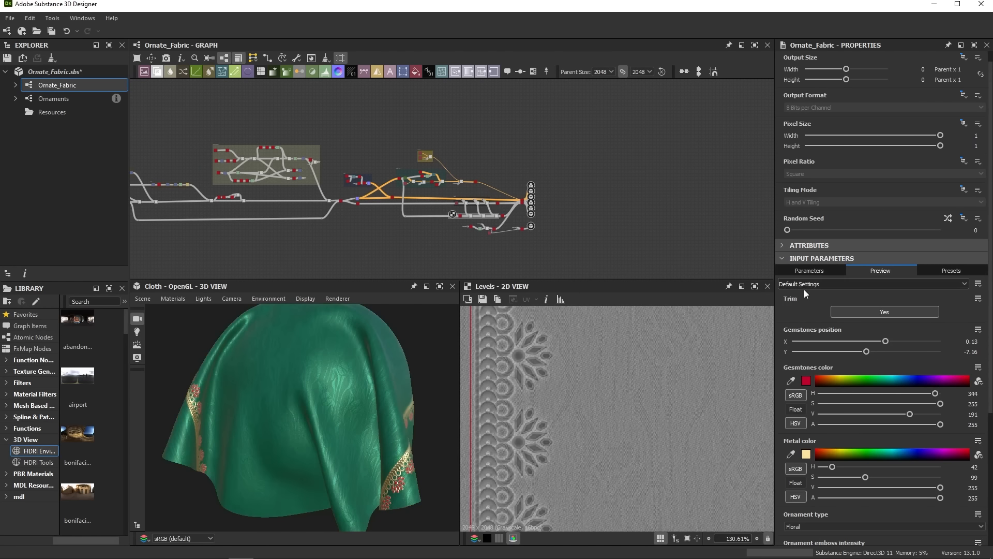
left_click(812, 286)
left_click(793, 302)
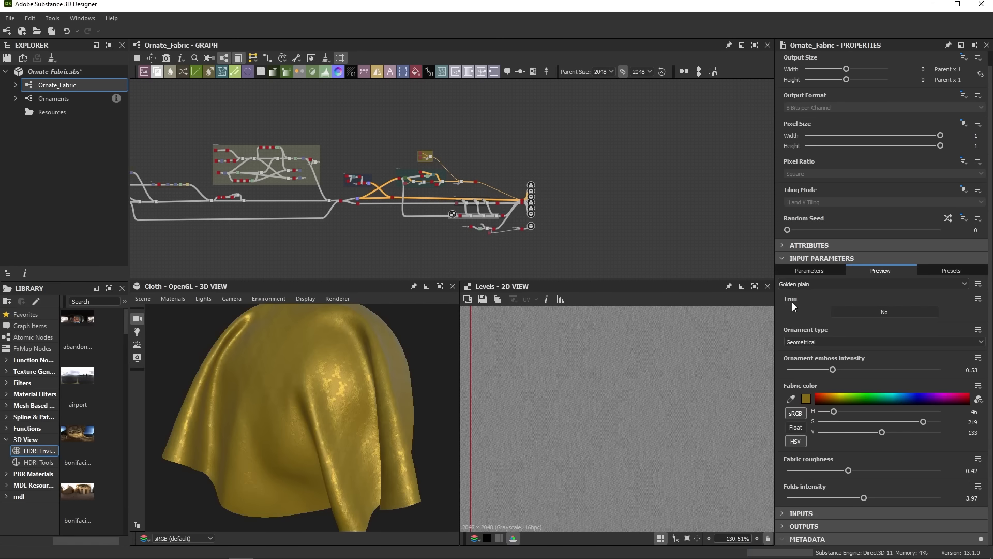
left_click_drag(315, 411, 268, 420)
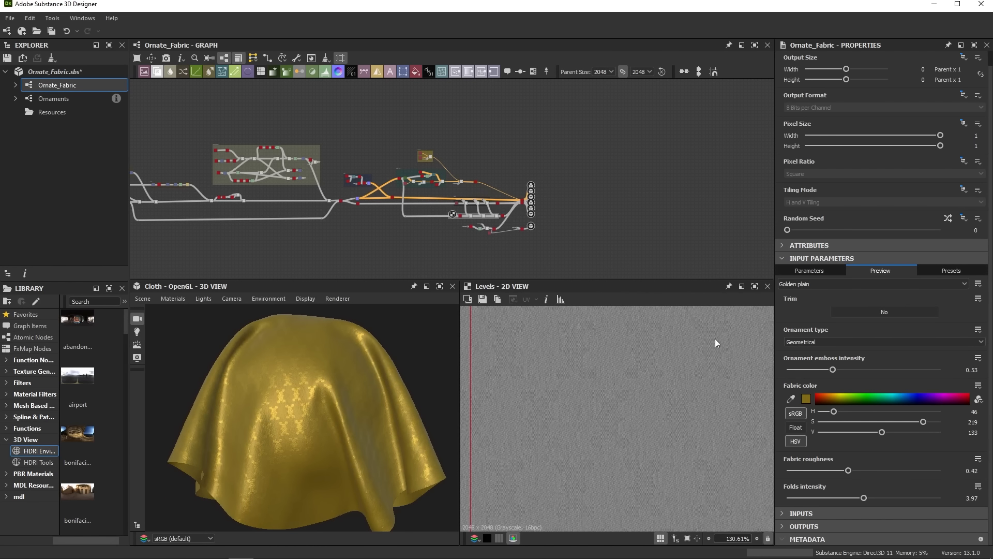
Step: For a second preset, change Fabric color to blue (H 193, S 206, V 159) and Fabric roughness to 0.52
left_click(952, 271)
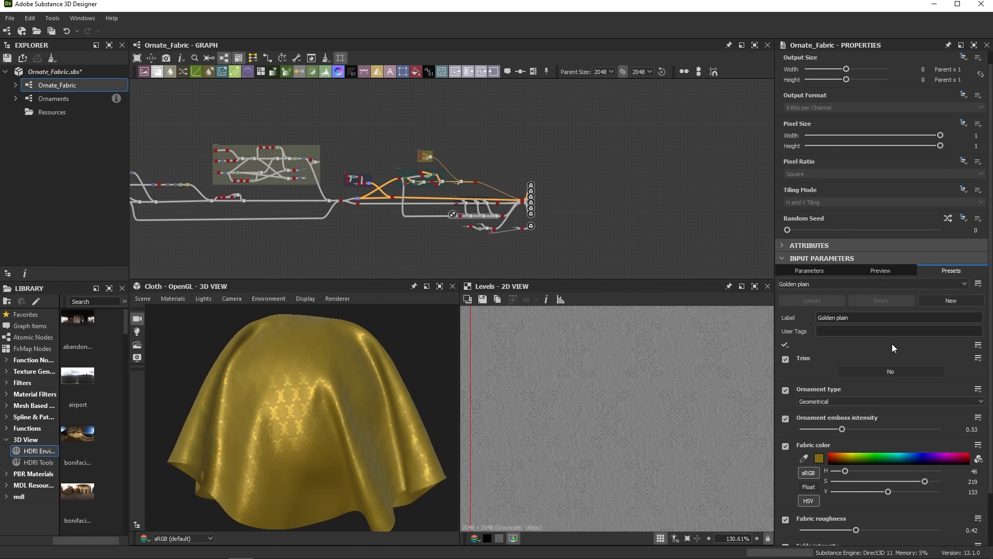
scroll(892, 343, "down", 1)
left_click(909, 416)
left_click(819, 417)
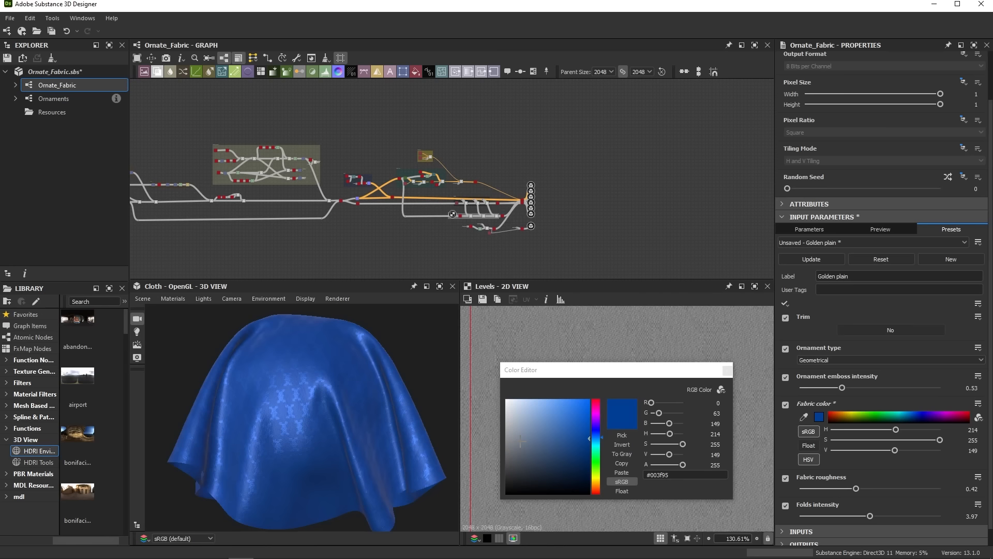
left_click(595, 443)
left_click(574, 434)
left_click(724, 370)
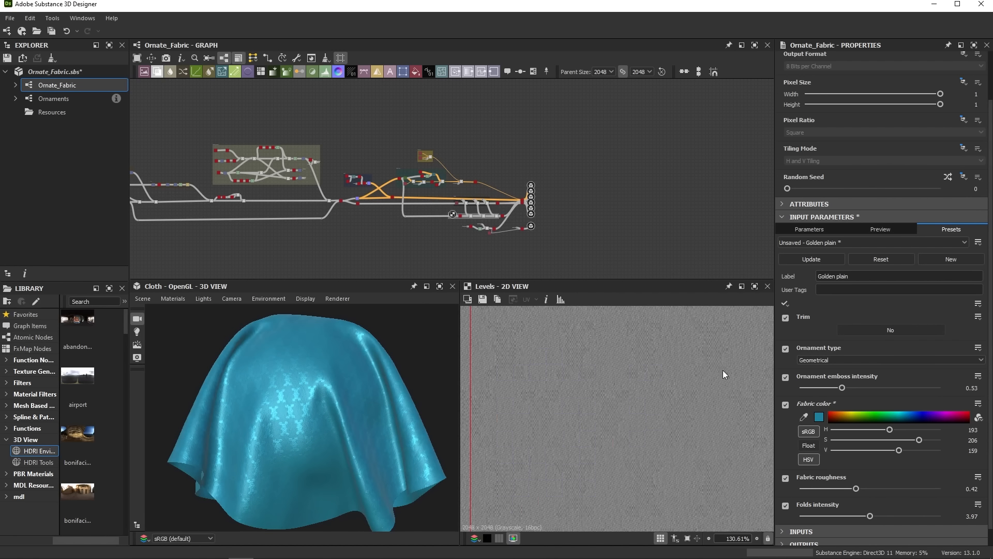
left_click_drag(855, 489, 902, 489)
mouse_move(321, 354)
left_mouse_down()
mouse_move(353, 384)
mouse_move(321, 369)
left_mouse_up()
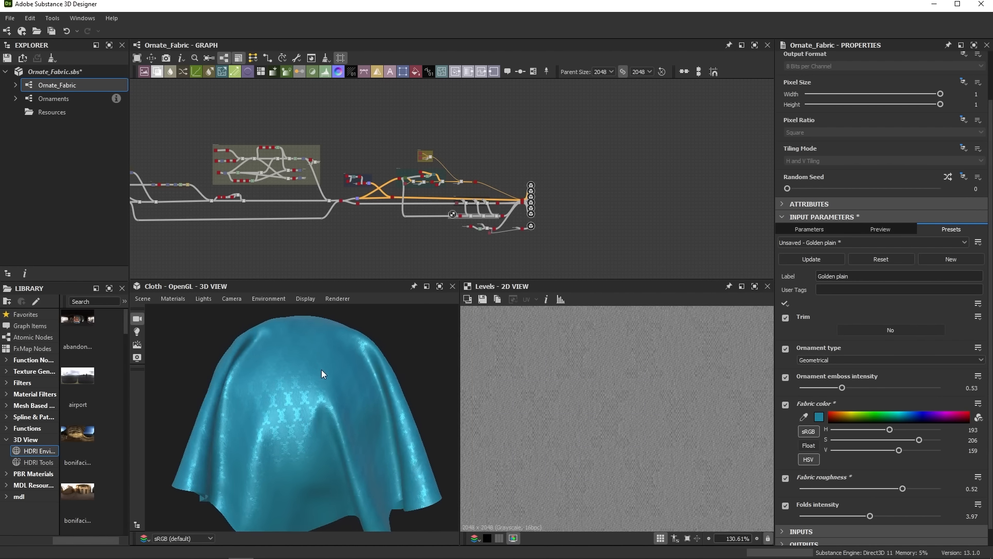
Step: Set the preset's Ornament type to Floral and turn Trim on
left_click(869, 359)
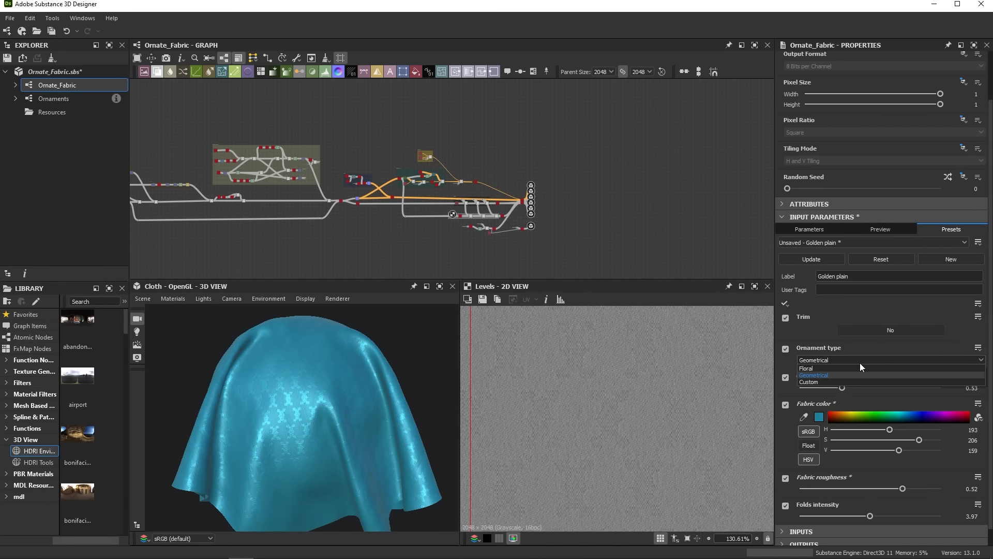
left_click(848, 372)
left_click(870, 329)
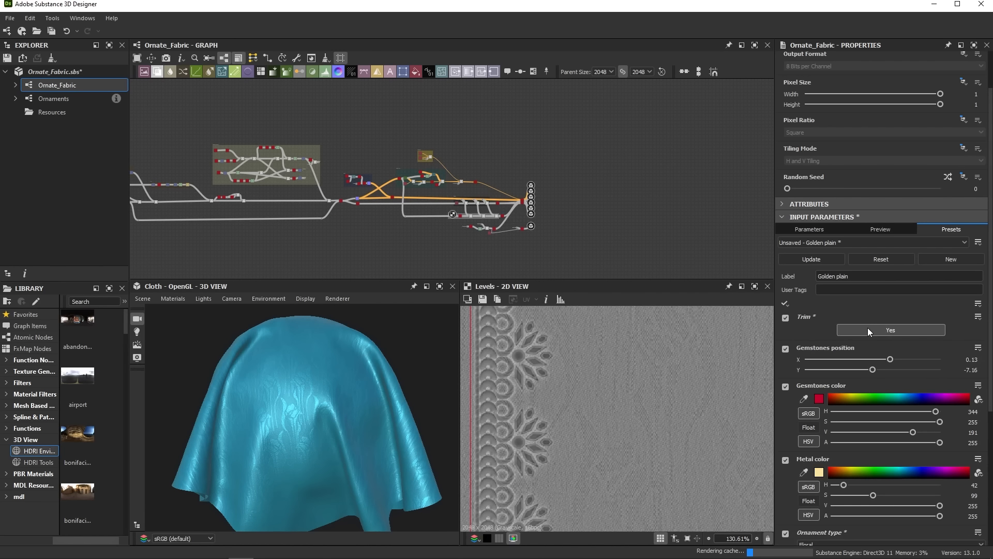
Step: Set Metal color to light grey (#dadada) and Gesmtones color to pale turquoise (H 178, S 114, V 207)
left_click(819, 472)
left_click(507, 413)
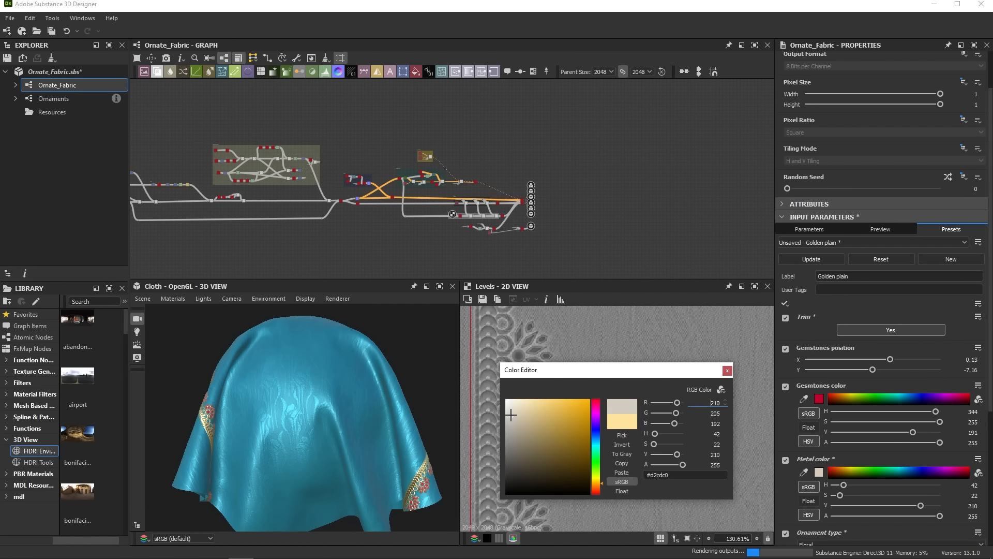
left_click_drag(276, 454, 233, 450)
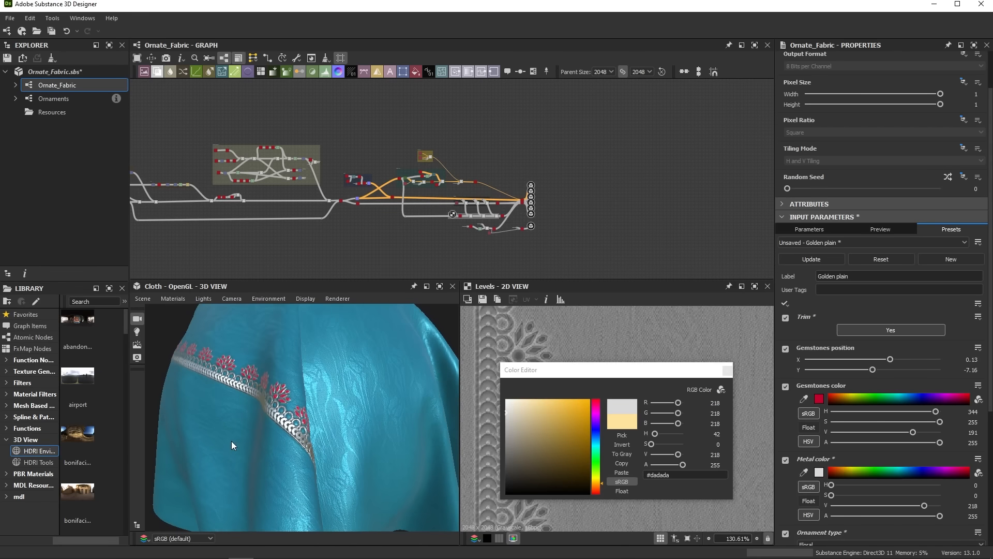
left_click(818, 400)
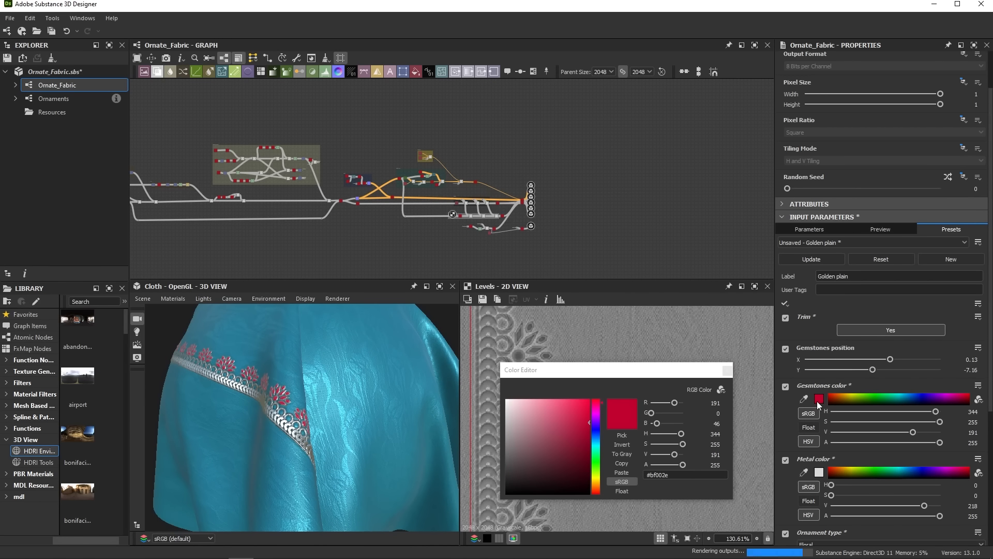
left_click(596, 456)
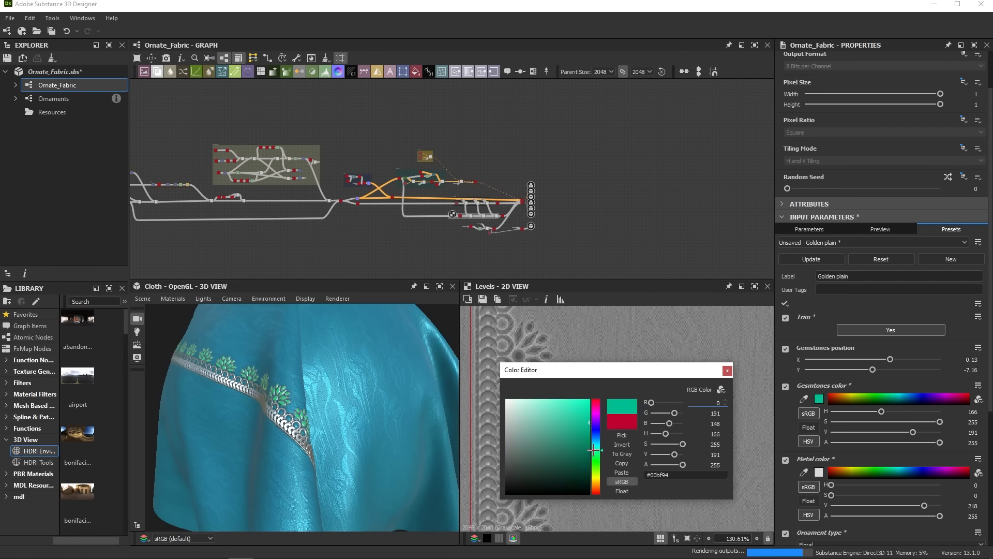
left_click(546, 412)
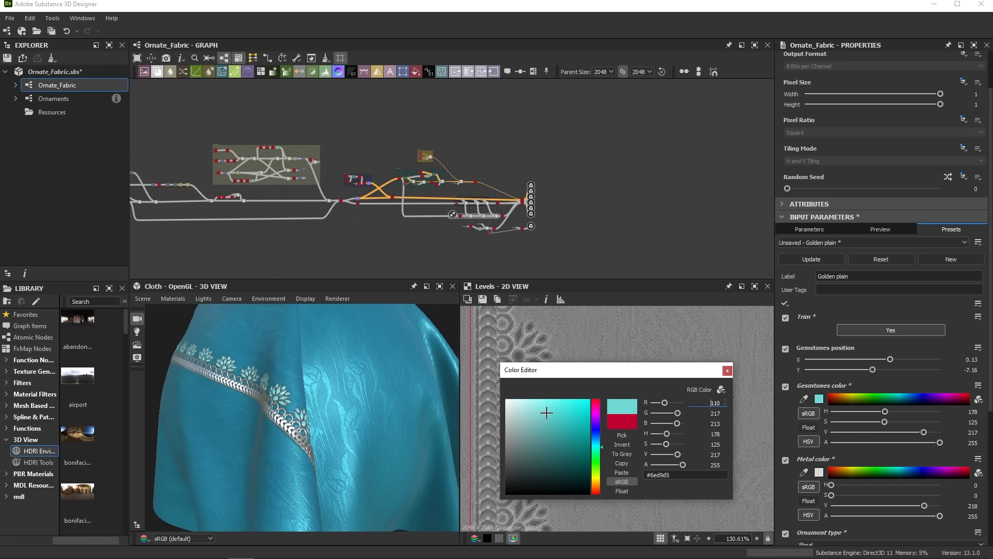
left_click(727, 371)
Step: Label the current parameter values "Cold blue" and save them as another new preset
type("Cold blue")
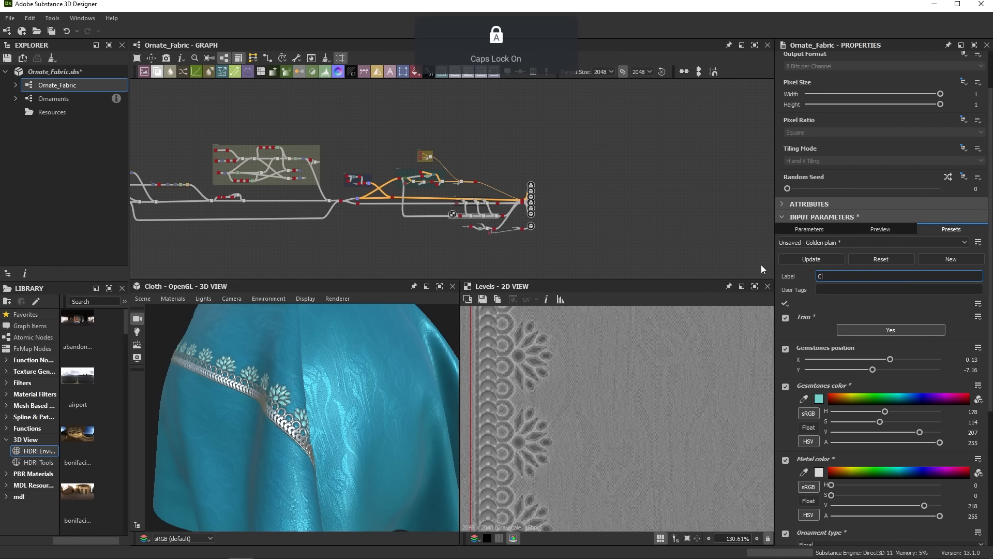
left_click(945, 260)
scroll(359, 393, "down", 5)
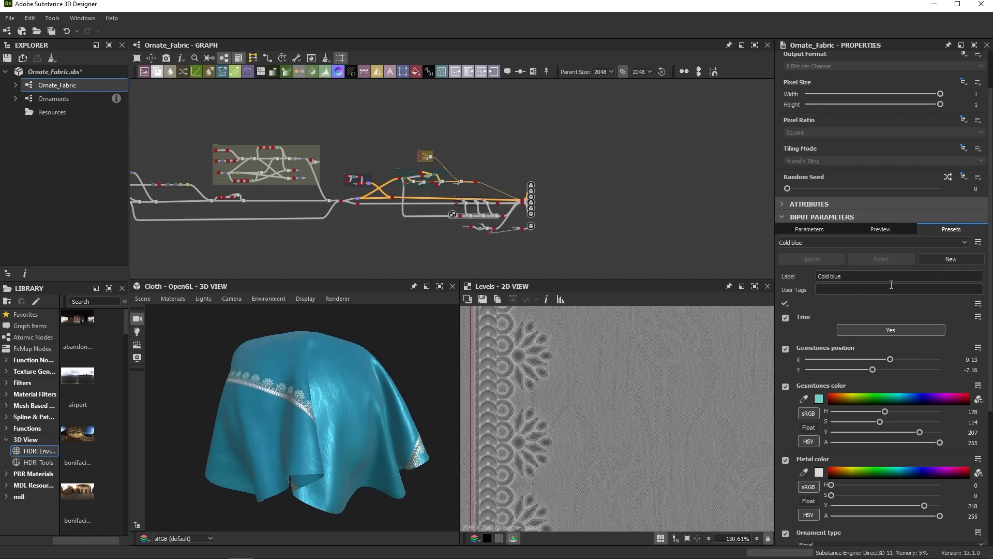
Step: Preview the Golden plain preset, return to Default Settings, and inspect the cloth
left_click(880, 229)
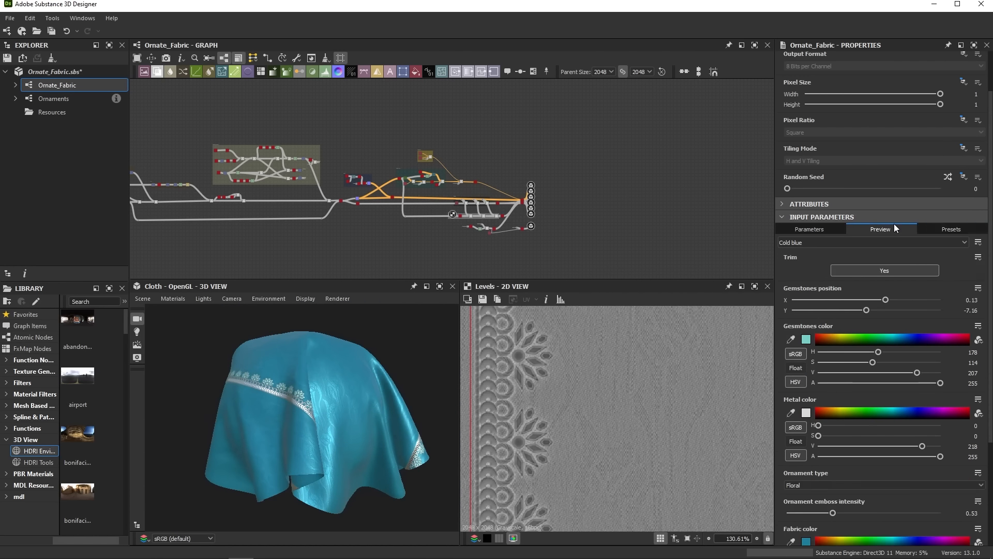
left_click(865, 243)
left_click(833, 256)
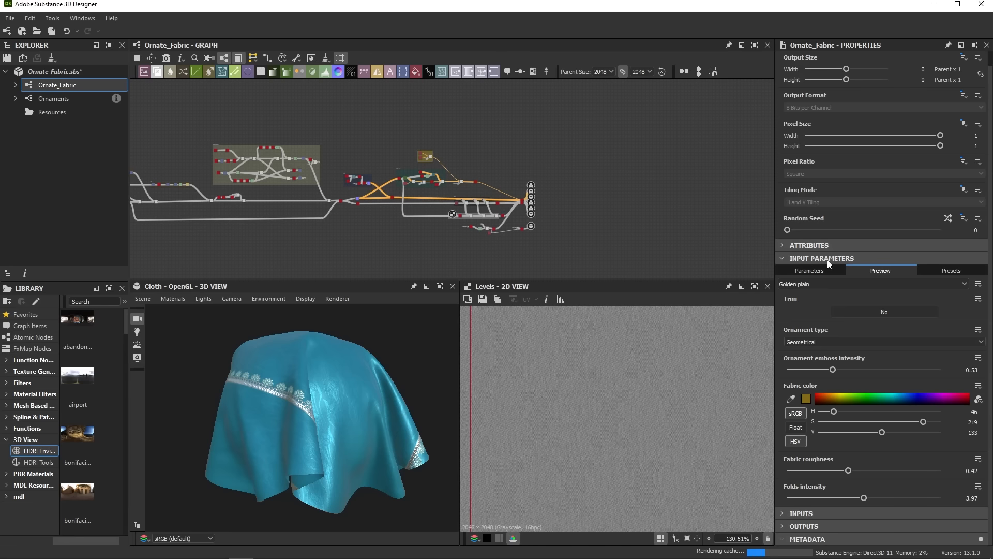
left_click(843, 283)
left_click(843, 294)
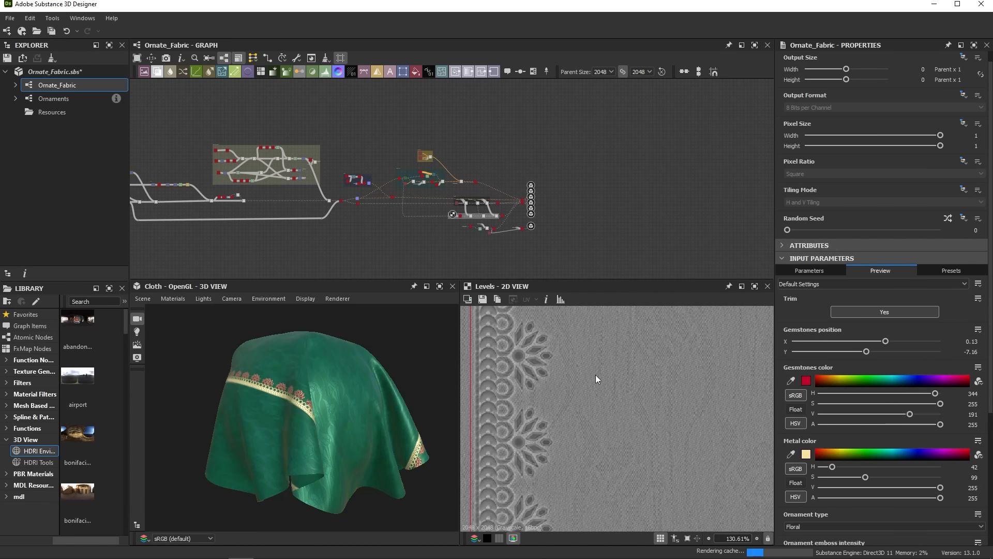
left_click_drag(255, 420, 320, 414)
scroll(348, 208, "down", 2)
middle_click_drag(348, 208, 495, 197)
scroll(511, 201, "up", 2)
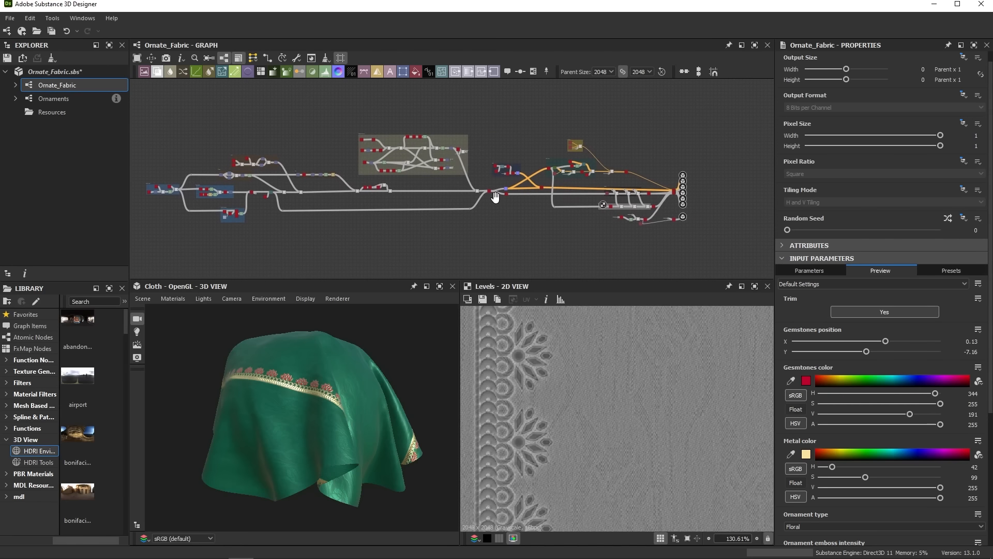